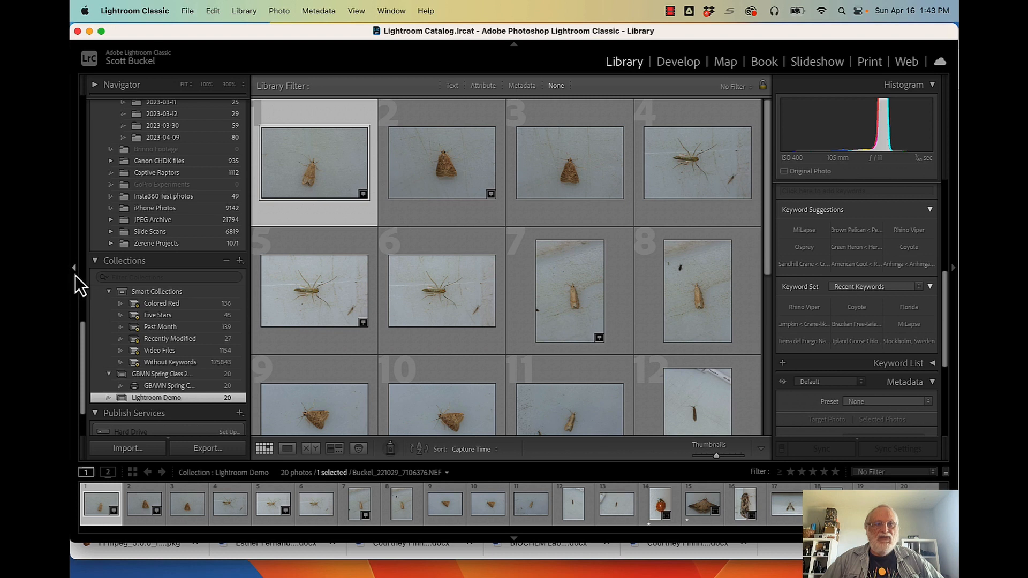
Hide both side panels to widen the photo grid and look over the Lightroom Demo collection.
{"action": "left_click", "coordinate": [74, 273]}
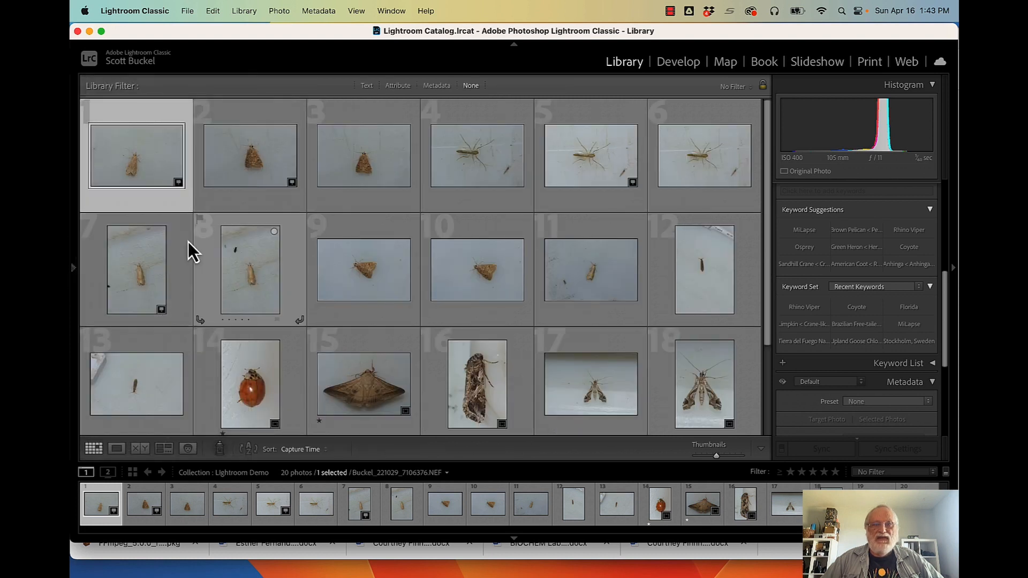
{"action": "left_click", "coordinate": [955, 275]}
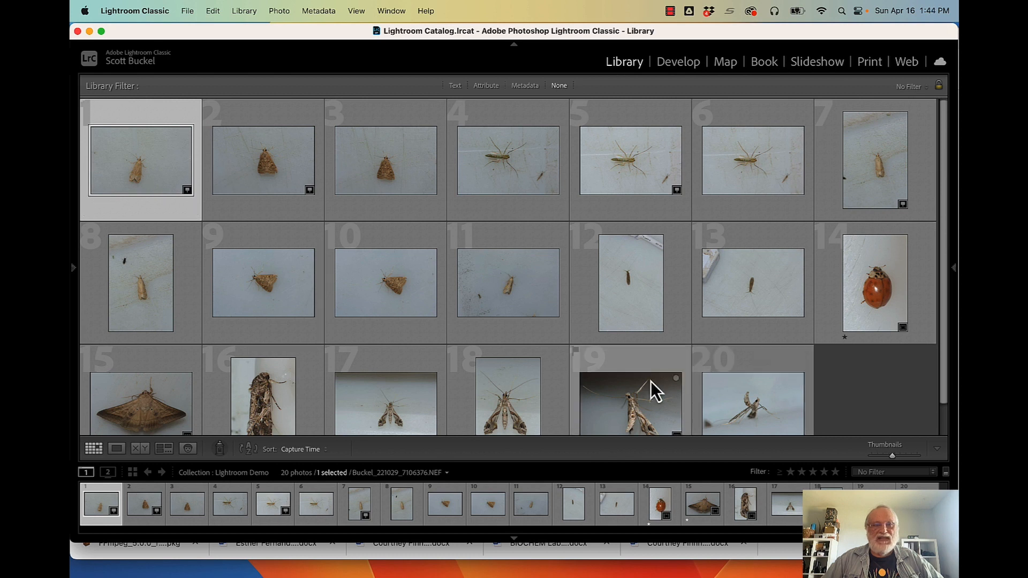
{"action": "scroll", "coordinate": [608, 291], "scroll_direction": "down", "scroll_amount": 2}
{"action": "scroll", "coordinate": [608, 291], "scroll_direction": "up", "scroll_amount": 2}
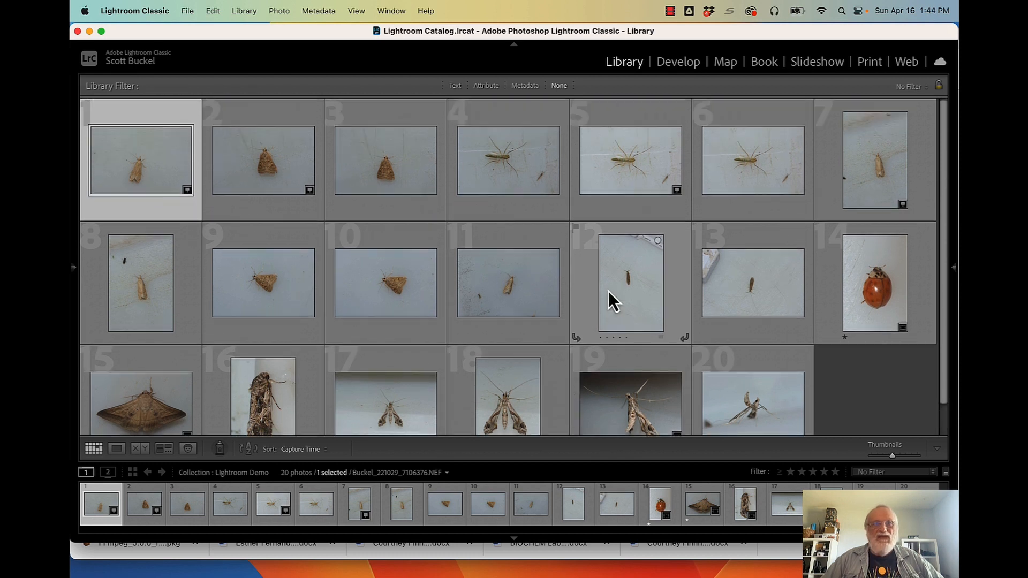
{"action": "scroll", "coordinate": [608, 291], "scroll_direction": "down", "scroll_amount": 1}
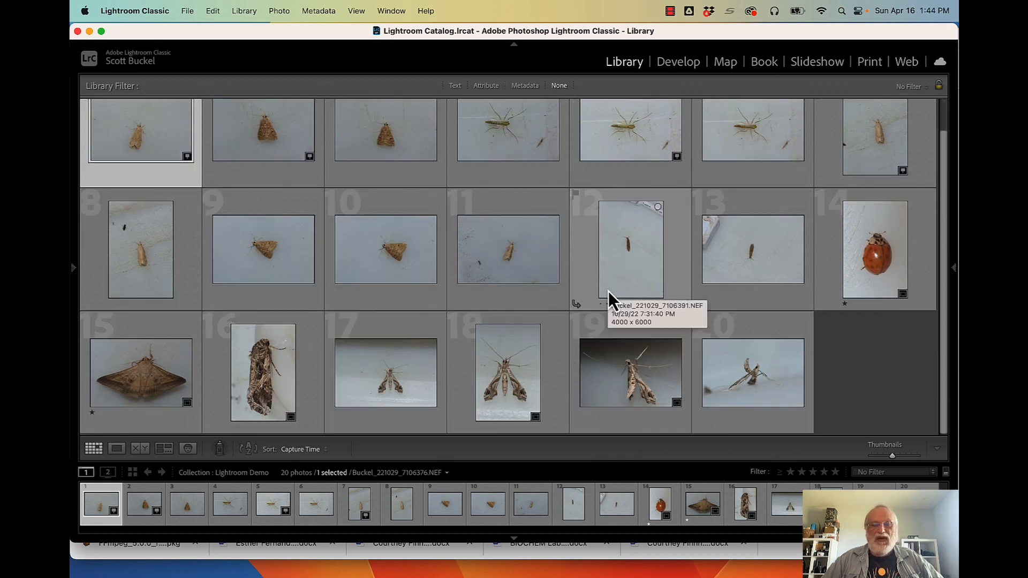
{"action": "scroll", "coordinate": [609, 292], "scroll_direction": "up", "scroll_amount": 1}
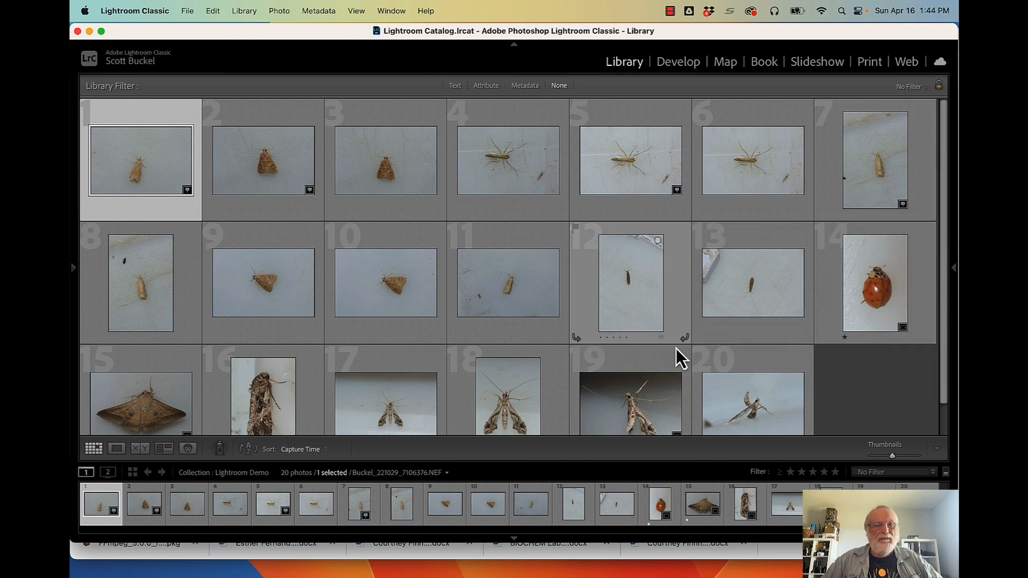
Open the first moth photo (7106376) in Loupe view and give it a one-star rating.
{"action": "double_click", "coordinate": [139, 165]}
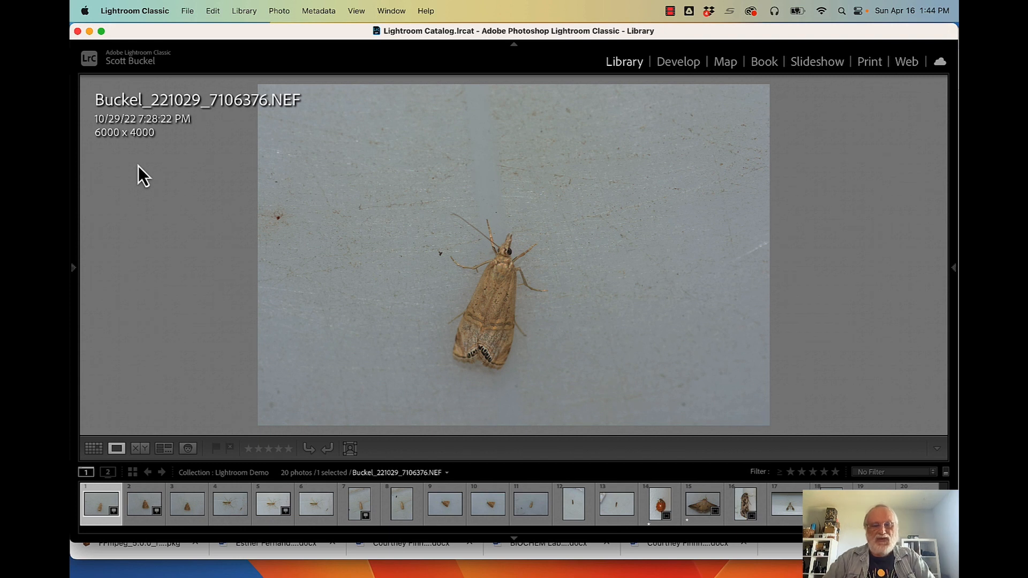
{"action": "key", "text": "Right"}
{"action": "key", "text": "Left"}
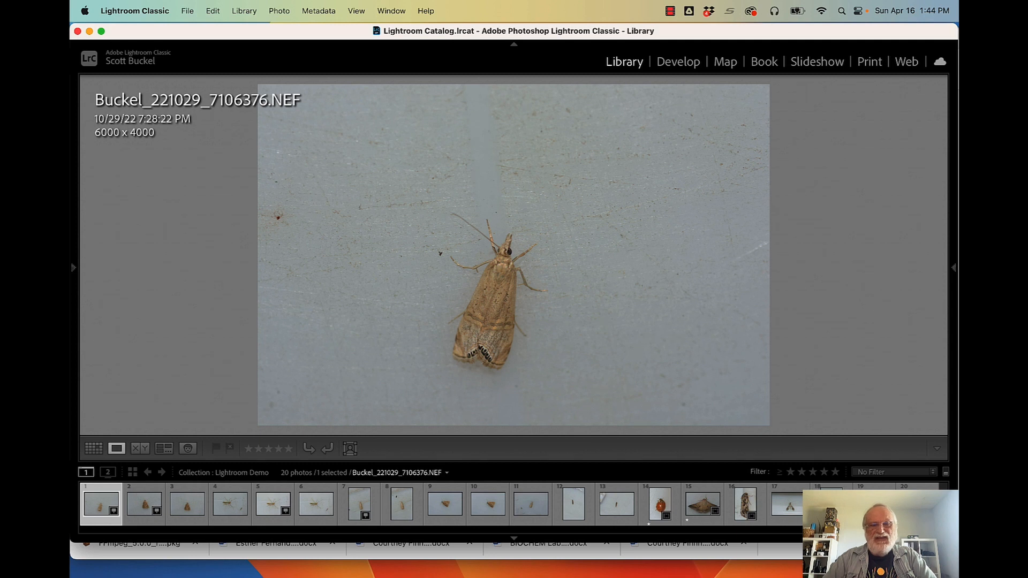
{"action": "key", "text": "1"}
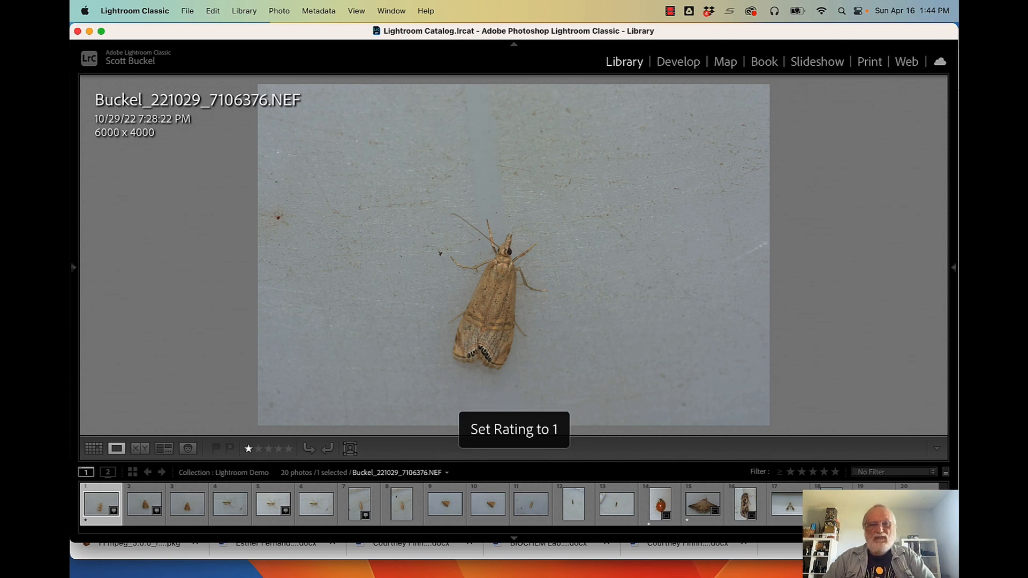
Compare the next two brown moth photos, 7106379 and 7106380, and rate 7106380 one star.
{"action": "key", "text": "Right"}
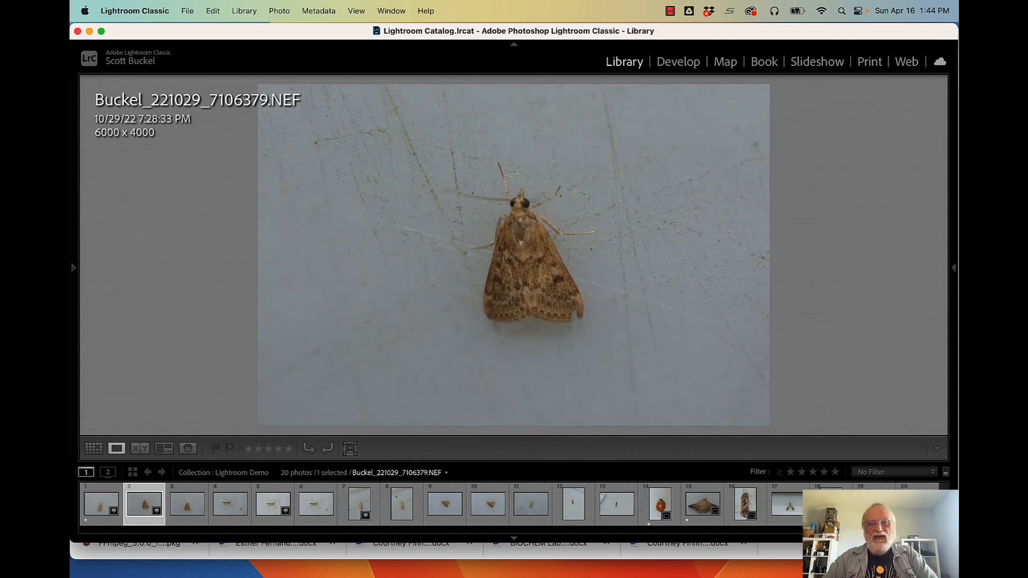
{"action": "key", "text": "Right"}
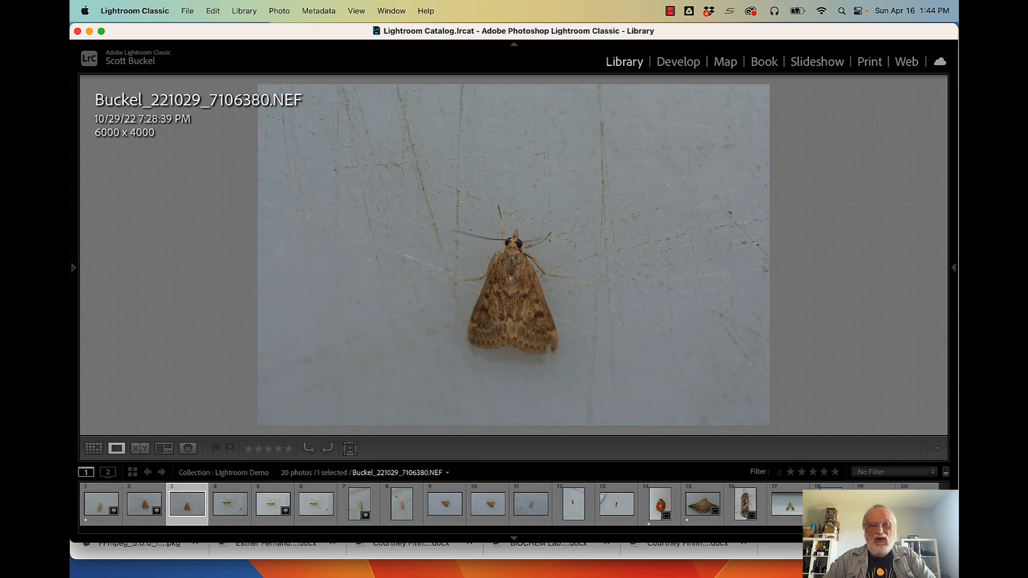
{"action": "key", "text": "Right"}
{"action": "key", "text": "Left"}
{"action": "key", "text": "1"}
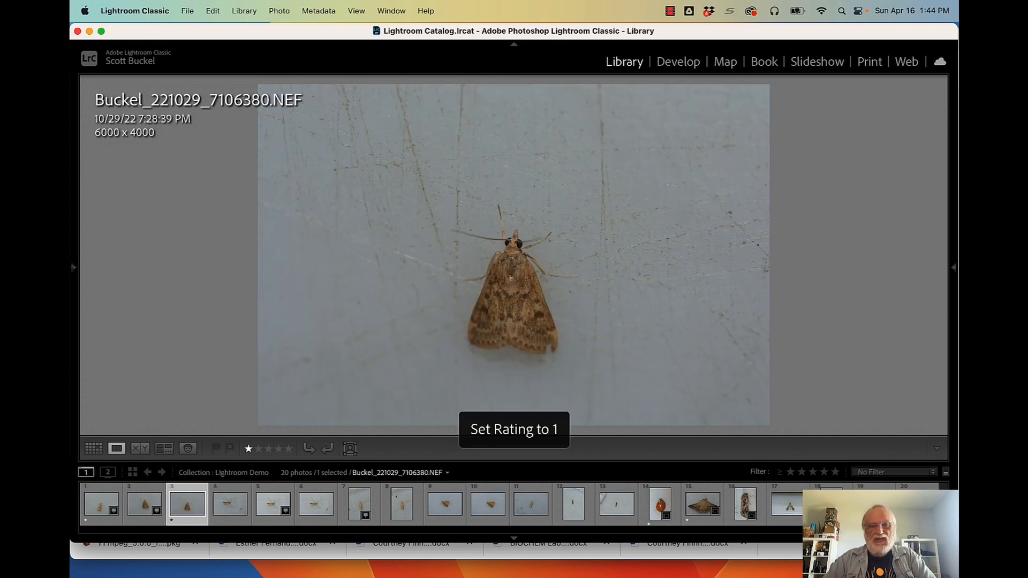
Compare the three long-legged fly photos and rate the third one, 7106383, one star.
{"action": "key", "text": "Right"}
{"action": "key", "text": "Right"}
{"action": "key", "text": "Right"}
{"action": "key", "text": "Left"}
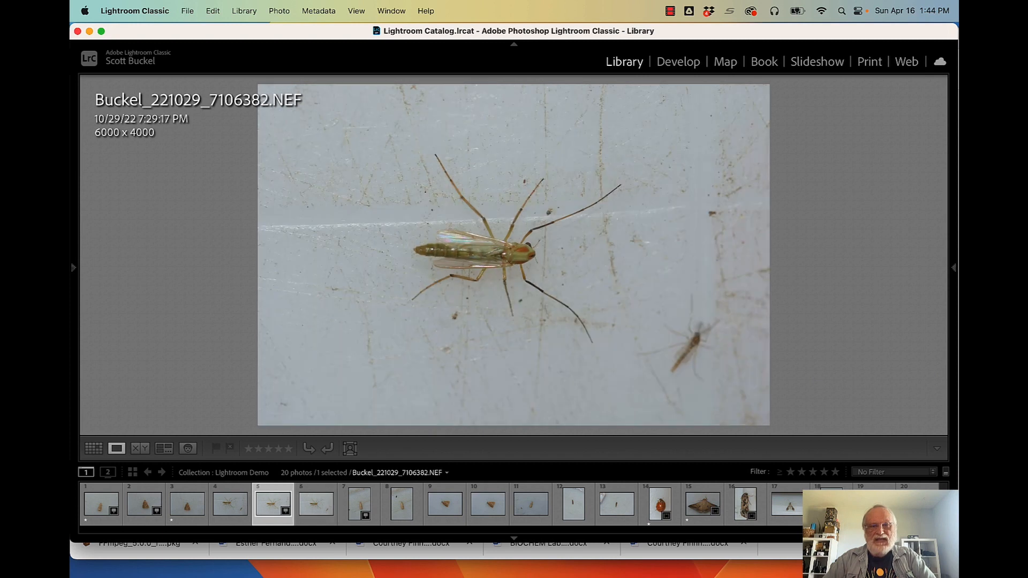
{"action": "key", "text": "Left"}
{"action": "key", "text": "Right"}
{"action": "key", "text": "Right"}
{"action": "key", "text": "1"}
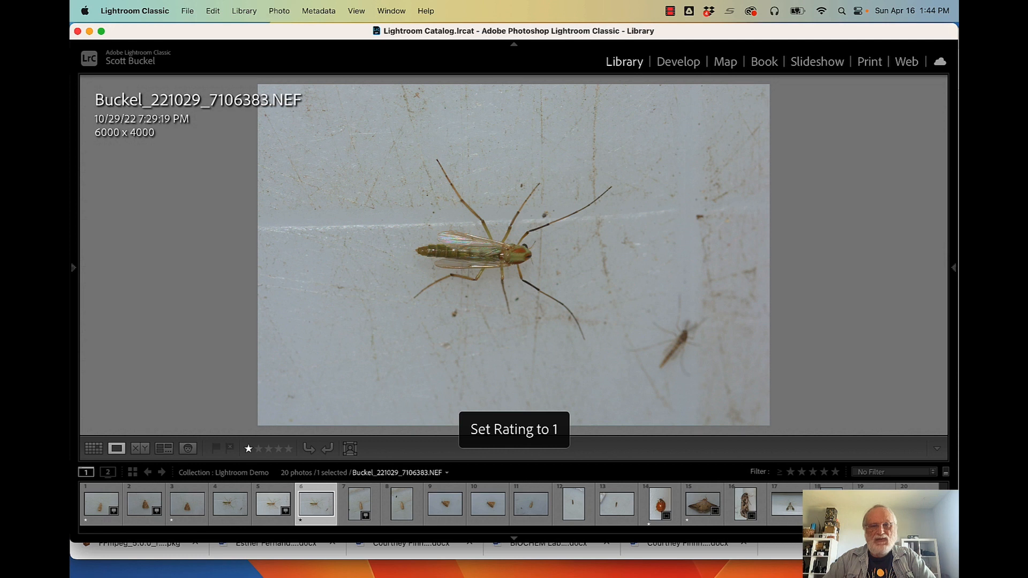
Rate the vertical moth photo 7106384 one star and move on to 7106385.
{"action": "key", "text": "Right"}
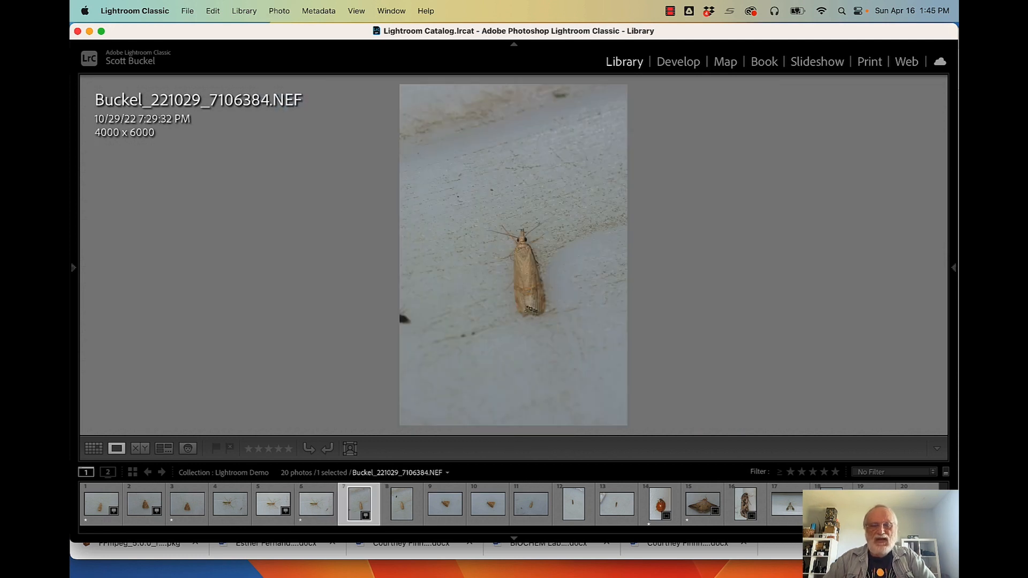
{"action": "key", "text": "1"}
{"action": "key", "text": "Right"}
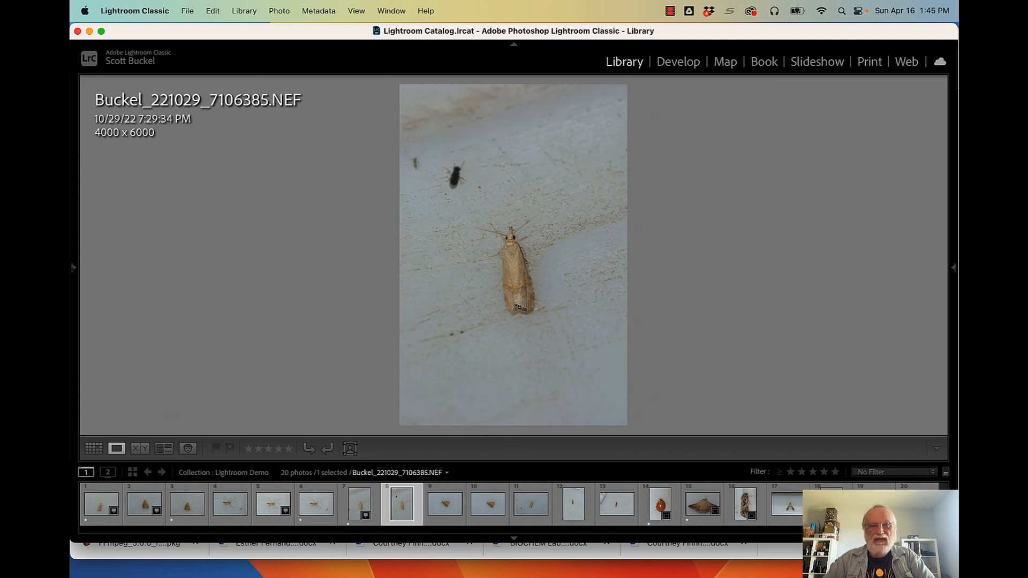
Pass over moth photos 7106386 and 7106387 without rating them, and rate 7106390 one star.
{"action": "key", "text": "Right"}
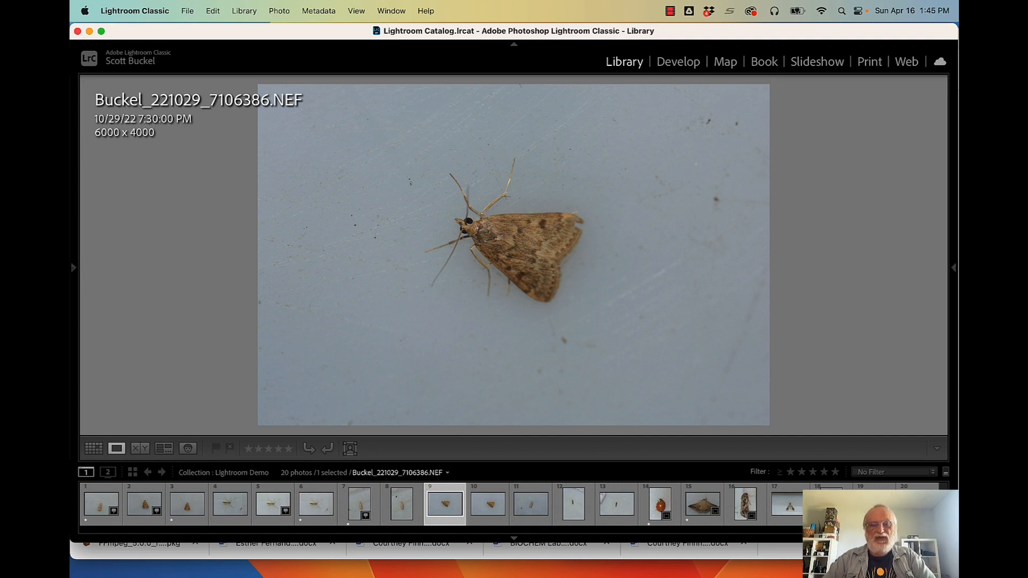
{"action": "key", "text": "Right"}
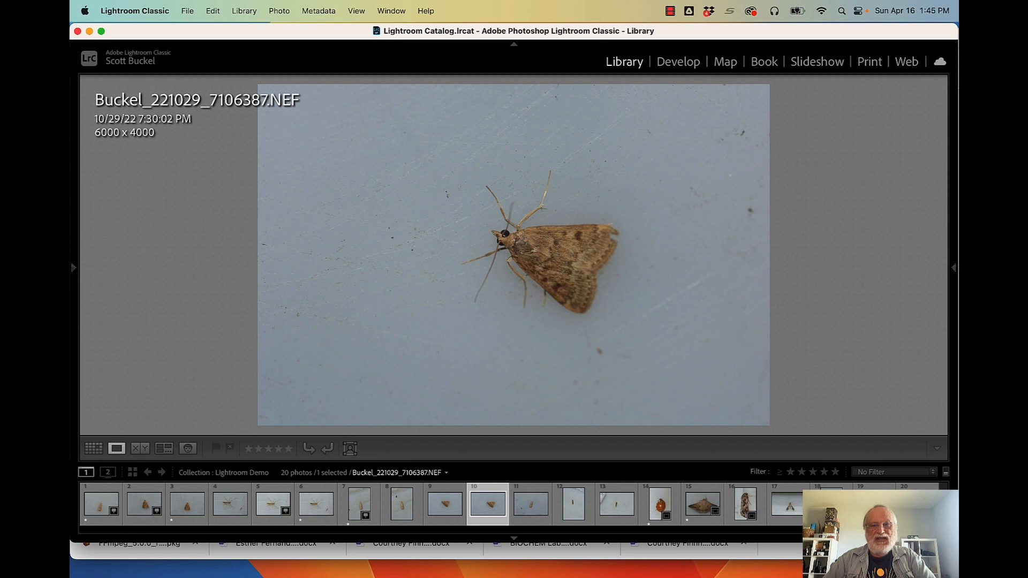
{"action": "key", "text": "Right"}
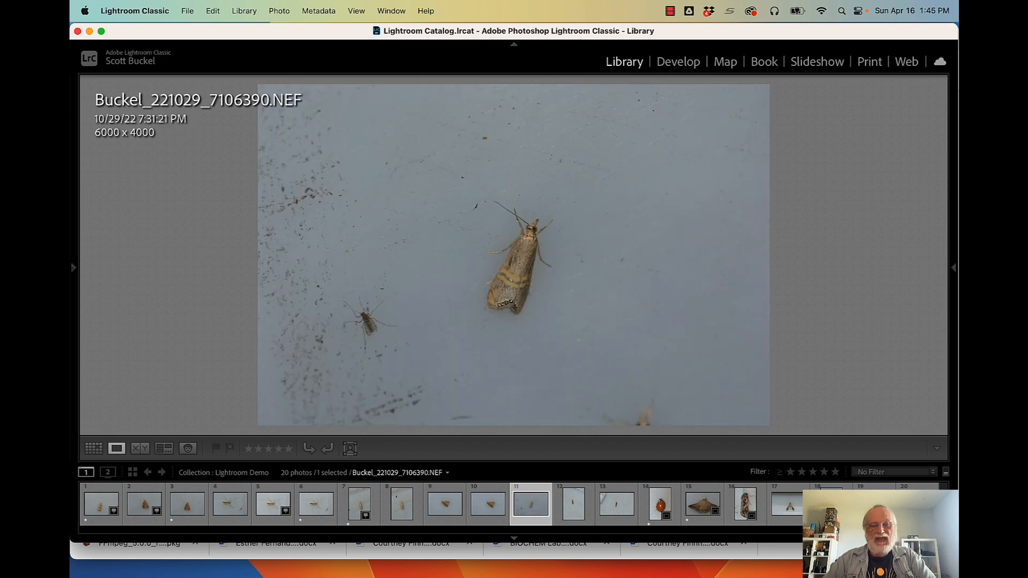
{"action": "key", "text": "1"}
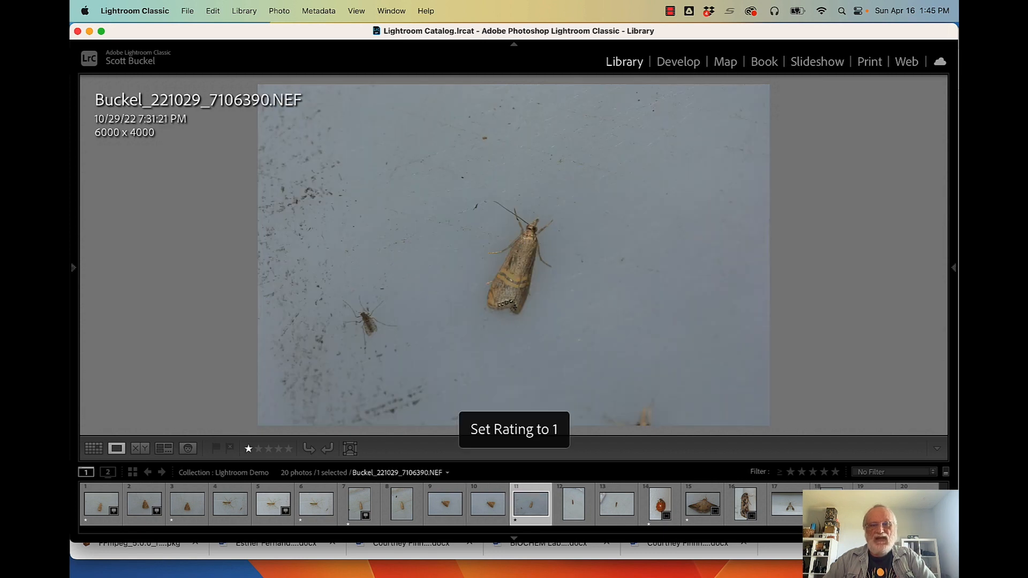
Compare the two slender brown insect photos, 7106391 and 7106392, and rate each one star.
{"action": "key", "text": "Right"}
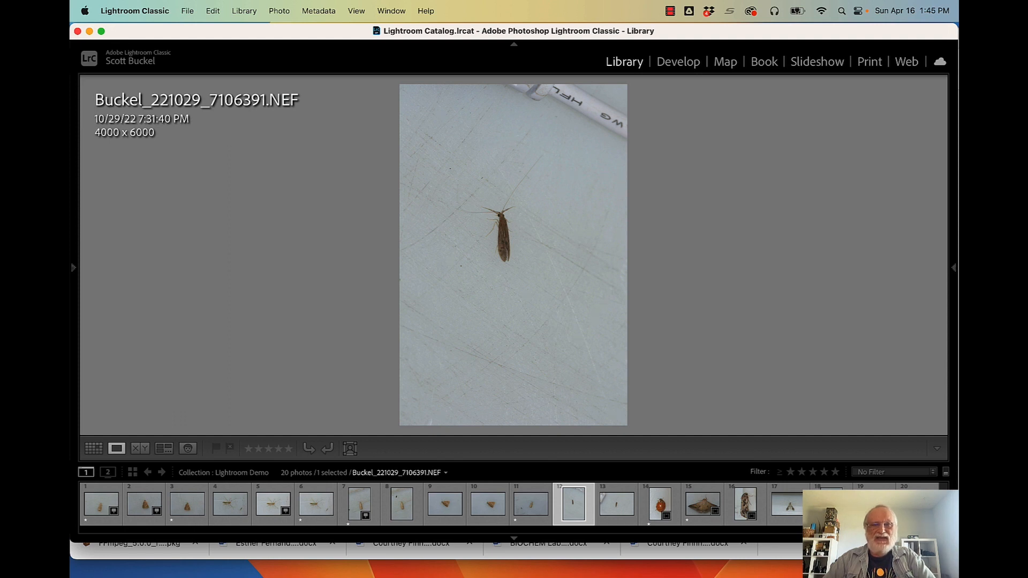
{"action": "key", "text": "1"}
{"action": "key", "text": "Right"}
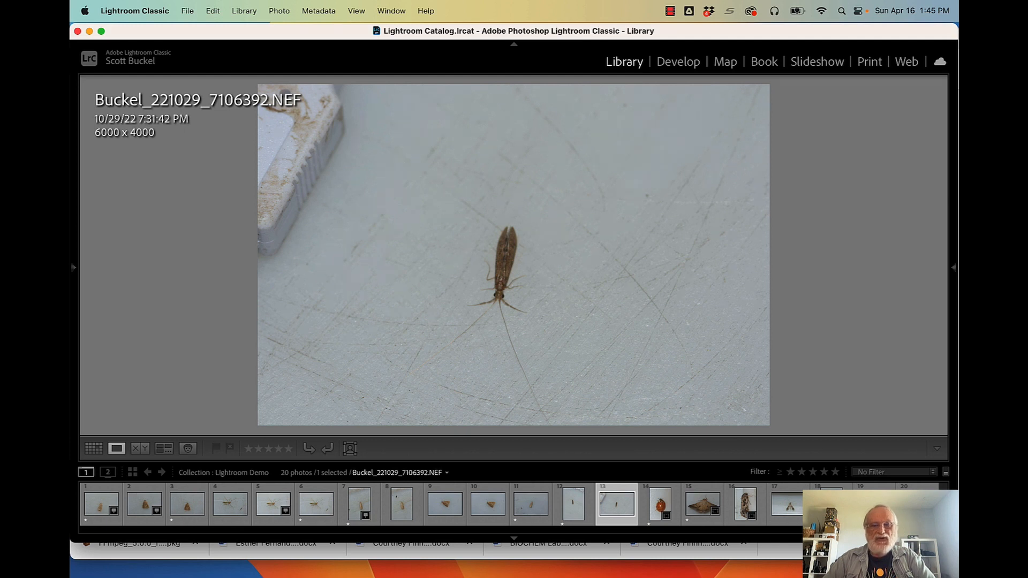
{"action": "key", "text": "Left"}
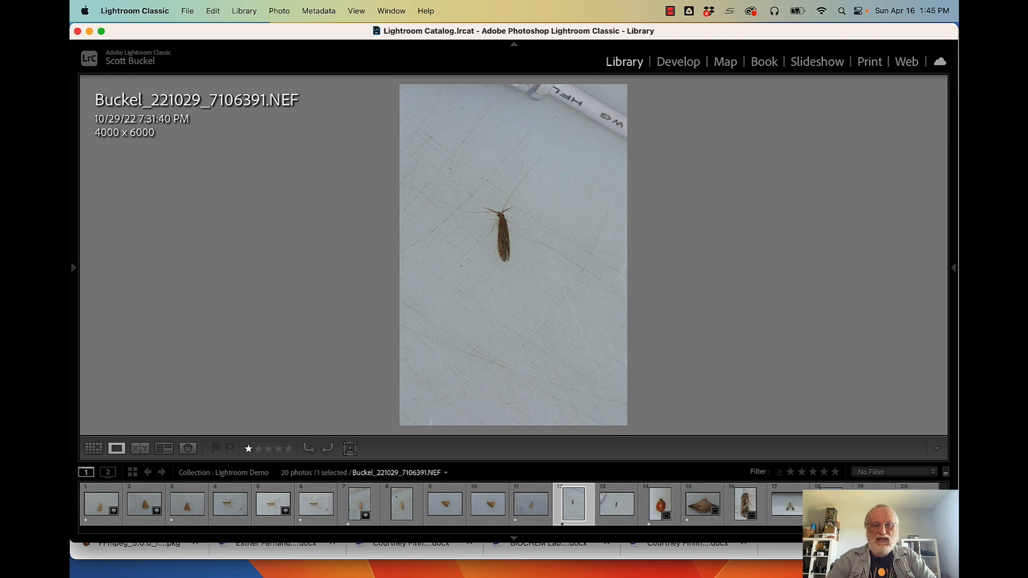
{"action": "key", "text": "u"}
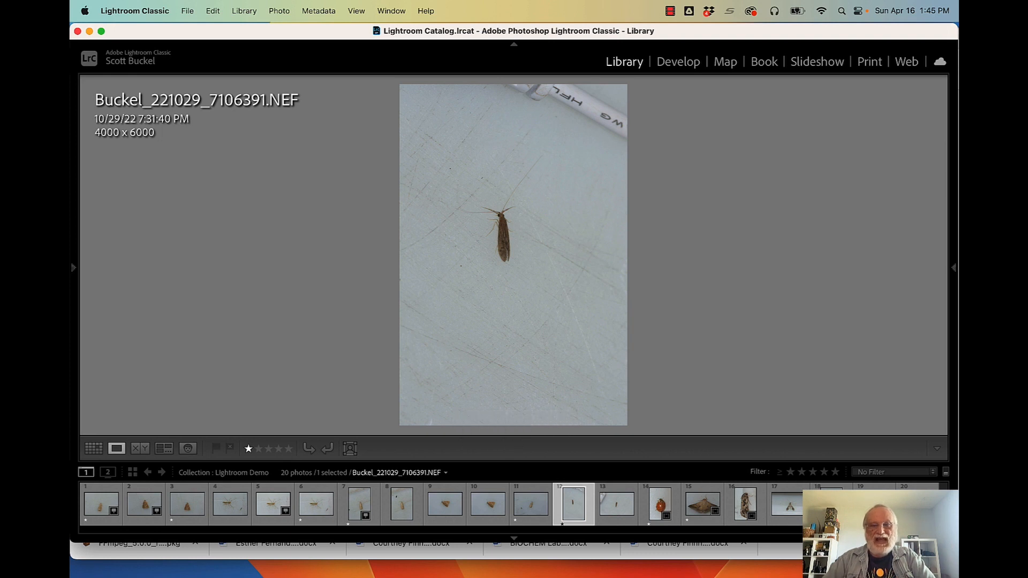
{"action": "key", "text": "Right"}
{"action": "key", "text": "1"}
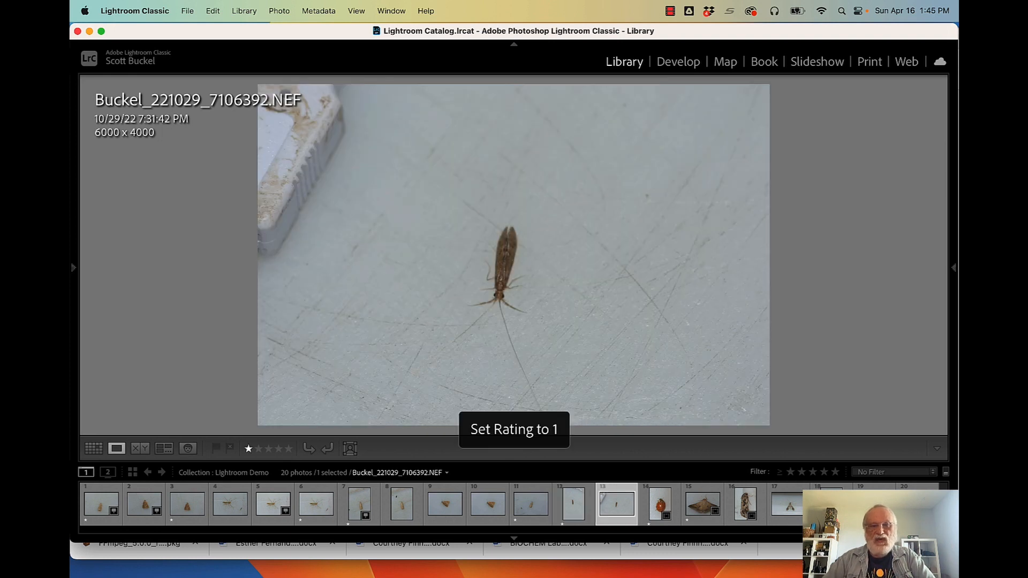
Review the photos from the ladybug through 7106404, and rate the vertical spread-wing moth photo 7106402 one star.
{"action": "key", "text": "Right"}
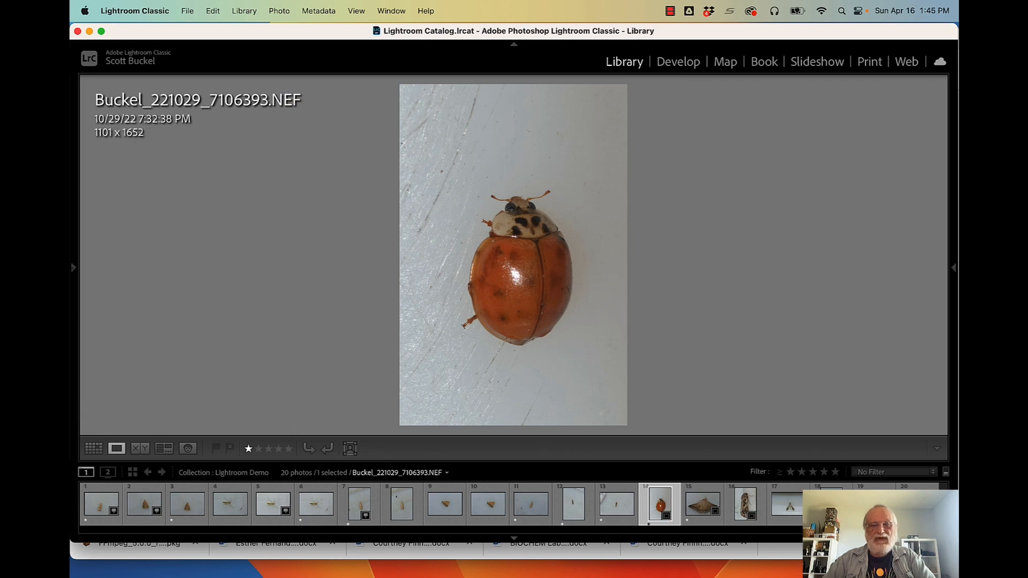
{"action": "key", "text": "Right"}
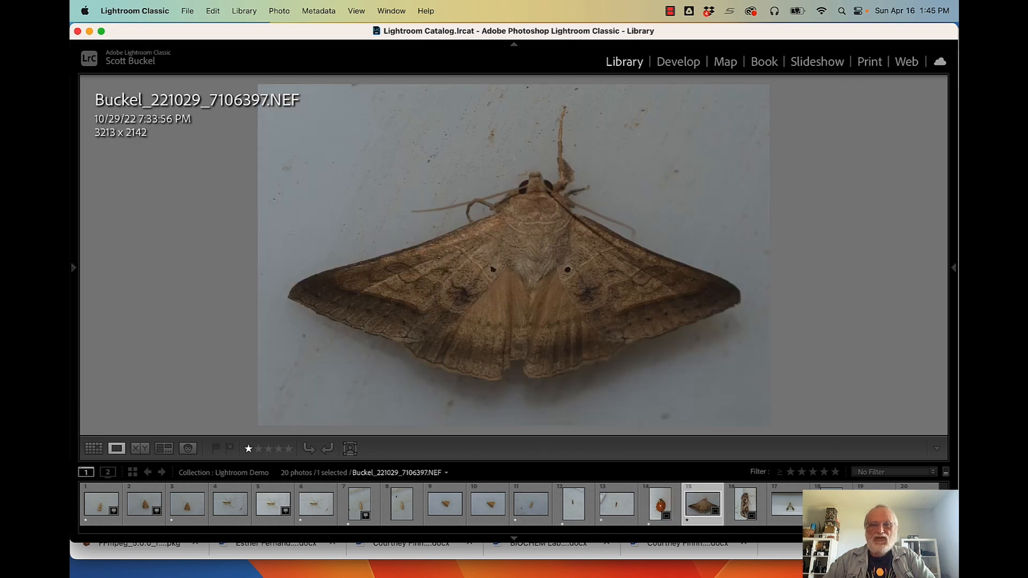
{"action": "key", "text": "Right"}
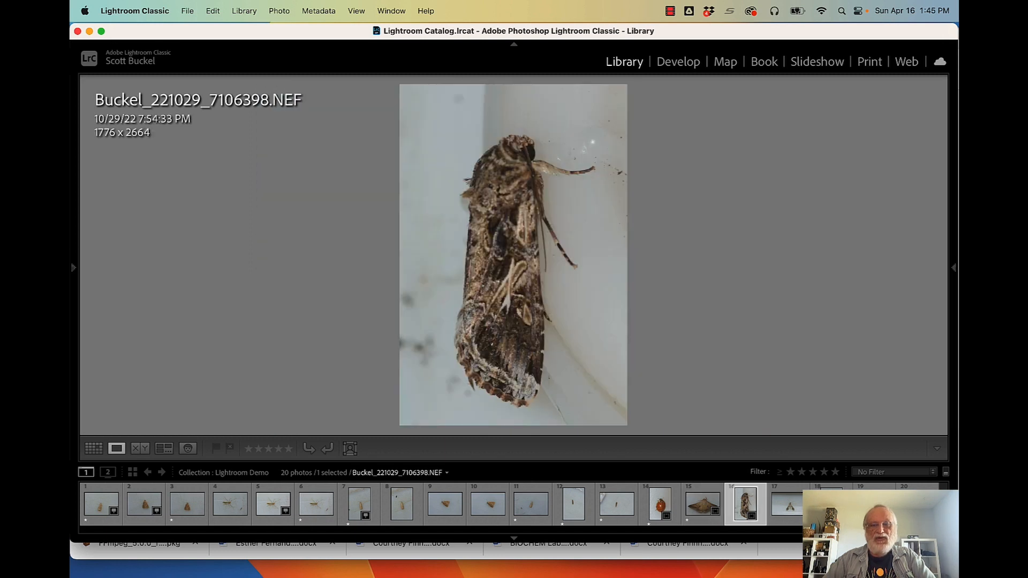
{"action": "key", "text": "Right"}
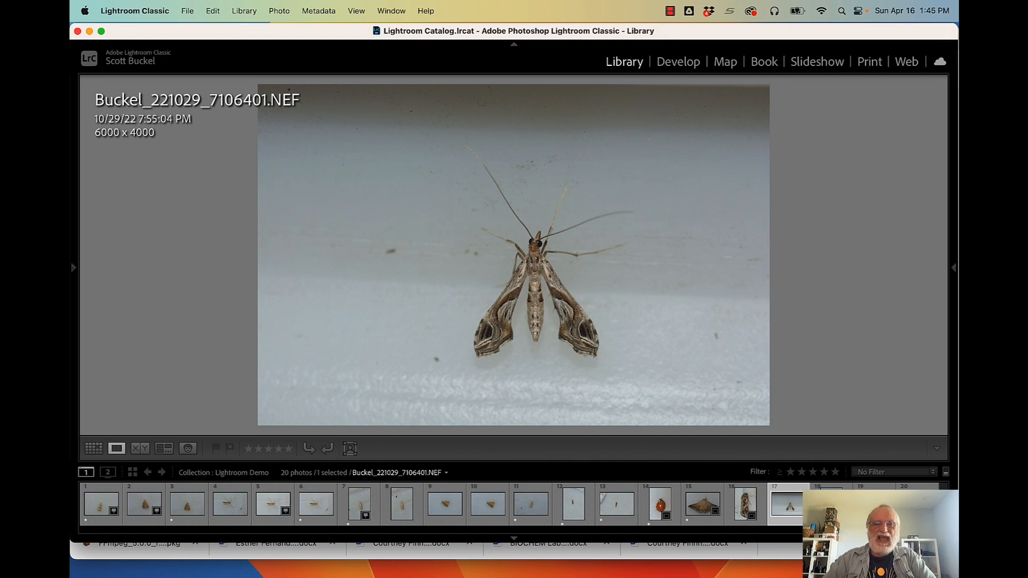
{"action": "key", "text": "Right"}
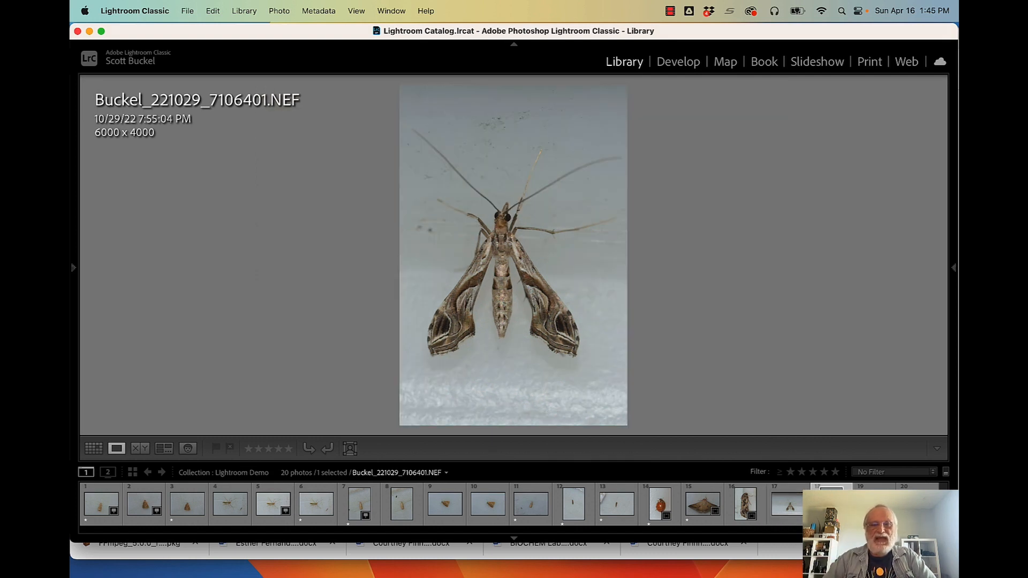
{"action": "key", "text": "Right"}
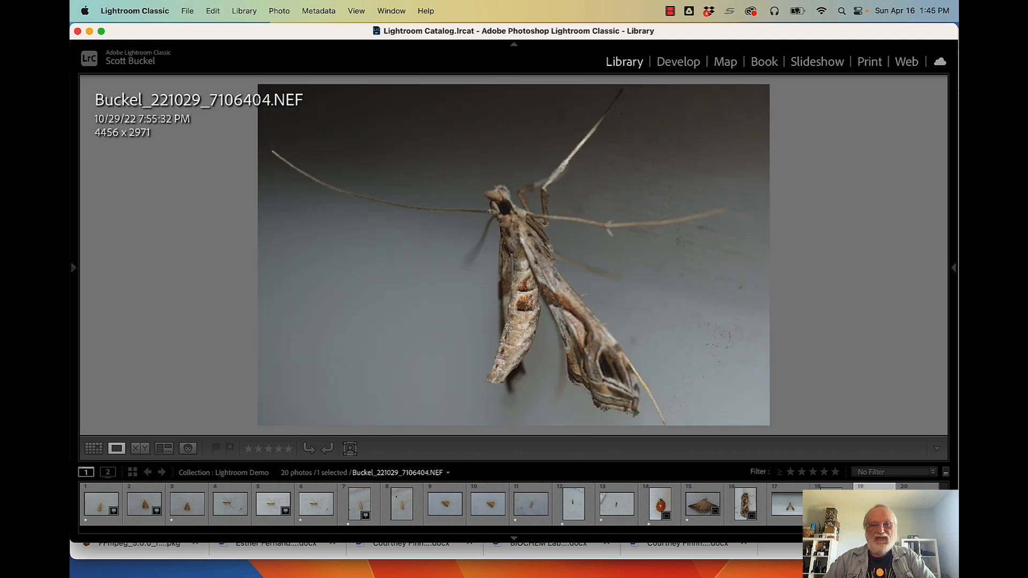
{"action": "key", "text": "Left"}
{"action": "key", "text": "1"}
Examine the last two moth photos, 7106404 and 7106405, leaving both unrated.
{"action": "key", "text": "Right"}
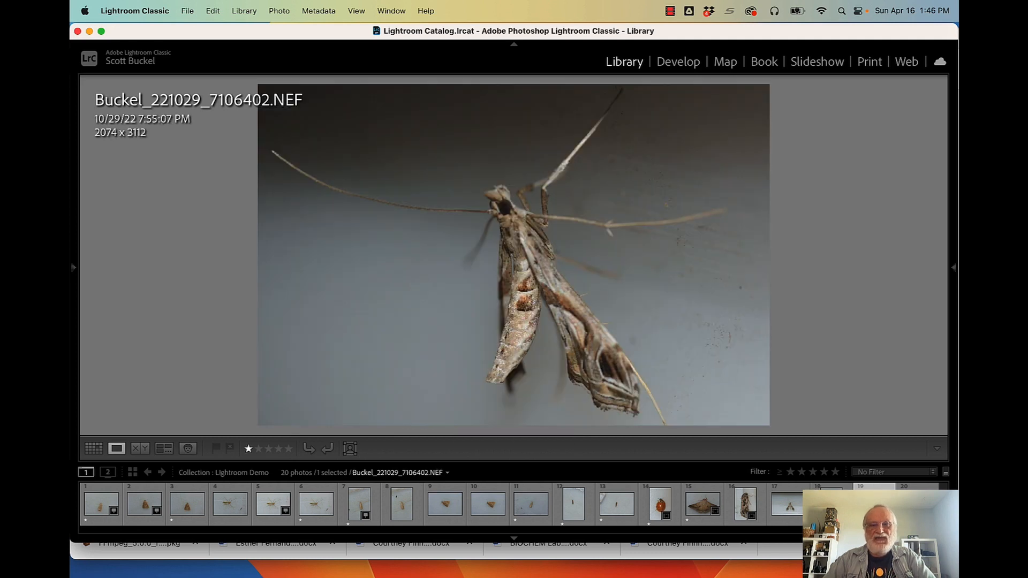
{"action": "key", "text": "Right"}
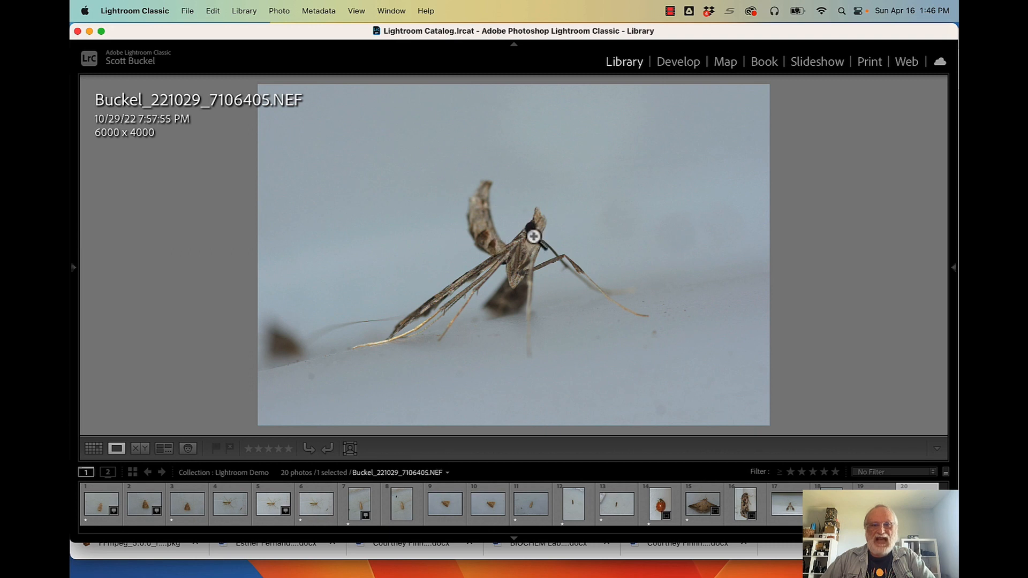
{"action": "key", "text": "Left"}
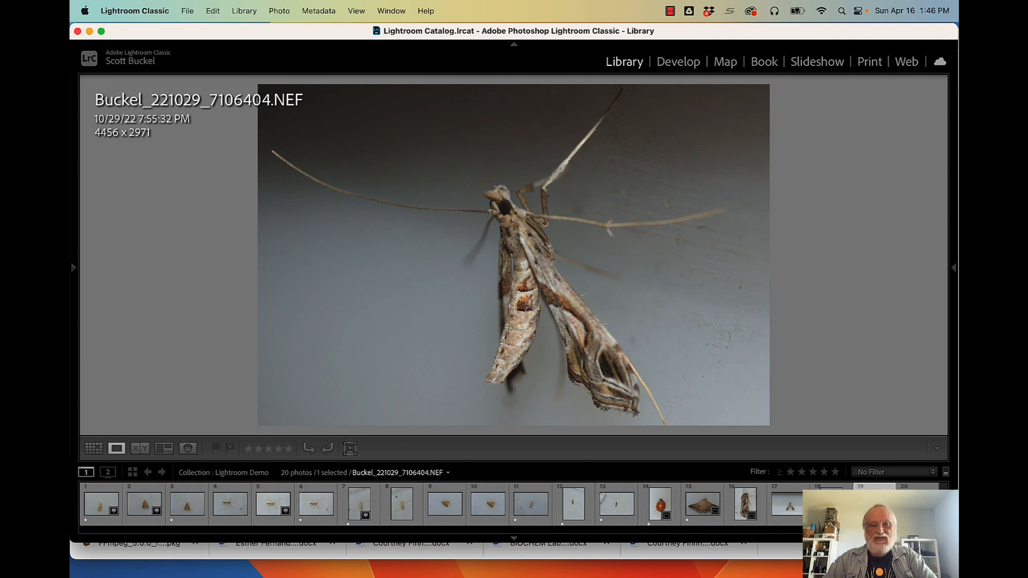
Show the collection as a thumbnail grid and filter it by attribute to photos rated one star or higher.
{"action": "key", "text": "g"}
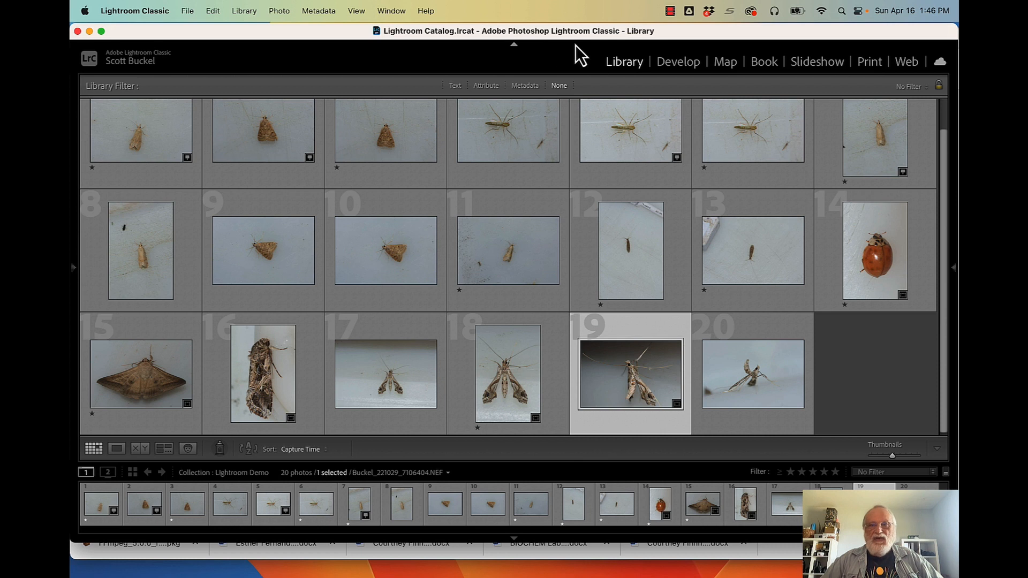
{"action": "left_click", "coordinate": [486, 87]}
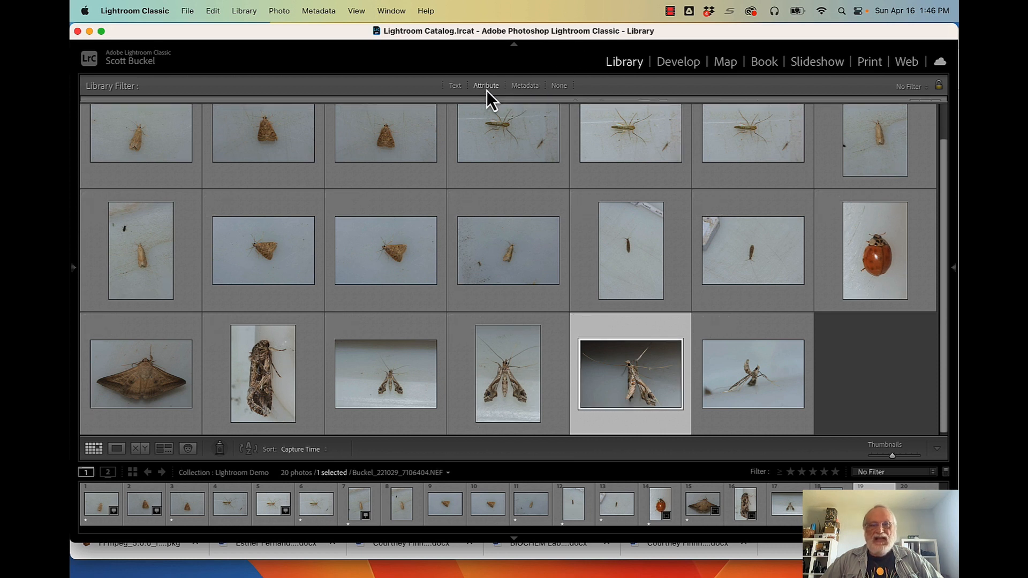
{"action": "left_click", "coordinate": [722, 106]}
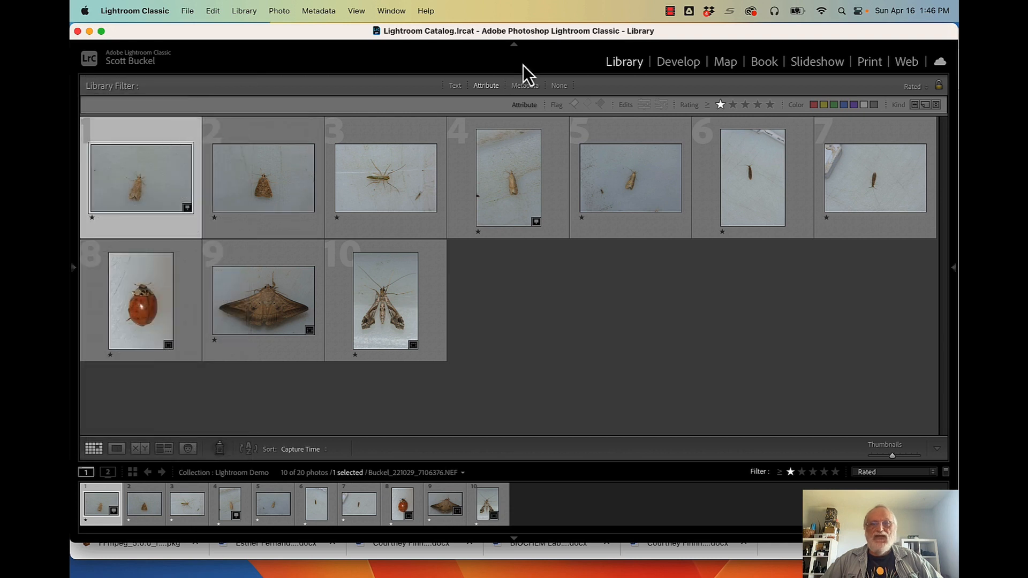
Develop moth photo 7106376 with a tight portrait crop around the moth, rotated to an angle of about -14.5 so it stands upright.
{"action": "left_click", "coordinate": [685, 67]}
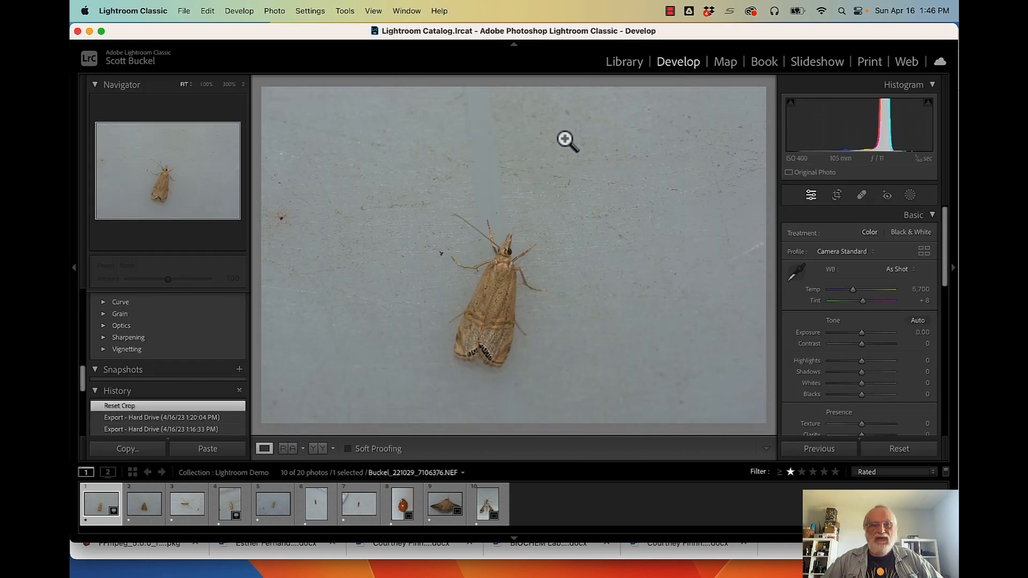
{"action": "left_click", "coordinate": [837, 196]}
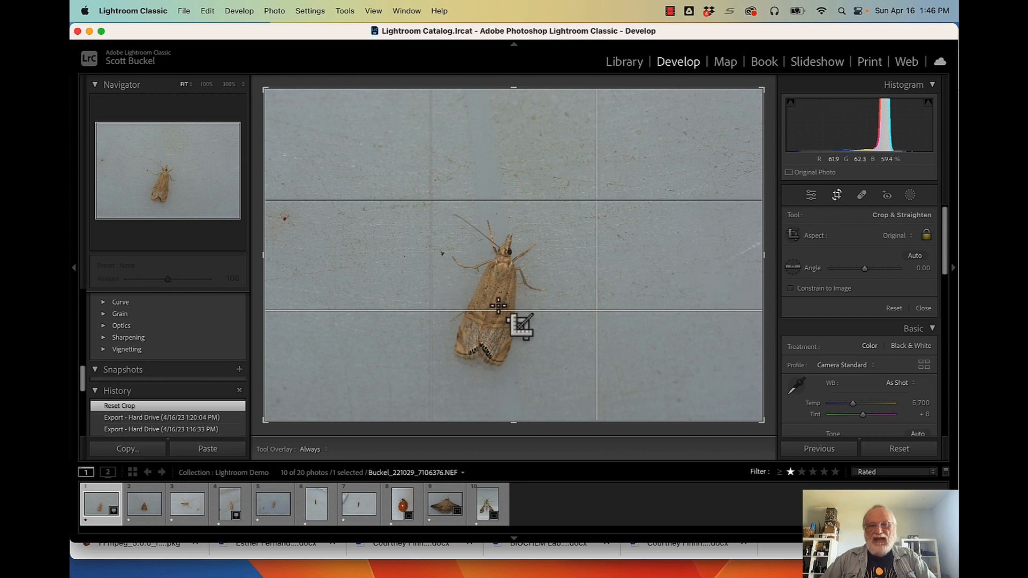
{"action": "key", "text": "x"}
{"action": "left_click_drag", "start_coordinate": [624, 92], "coordinate": [574, 103]}
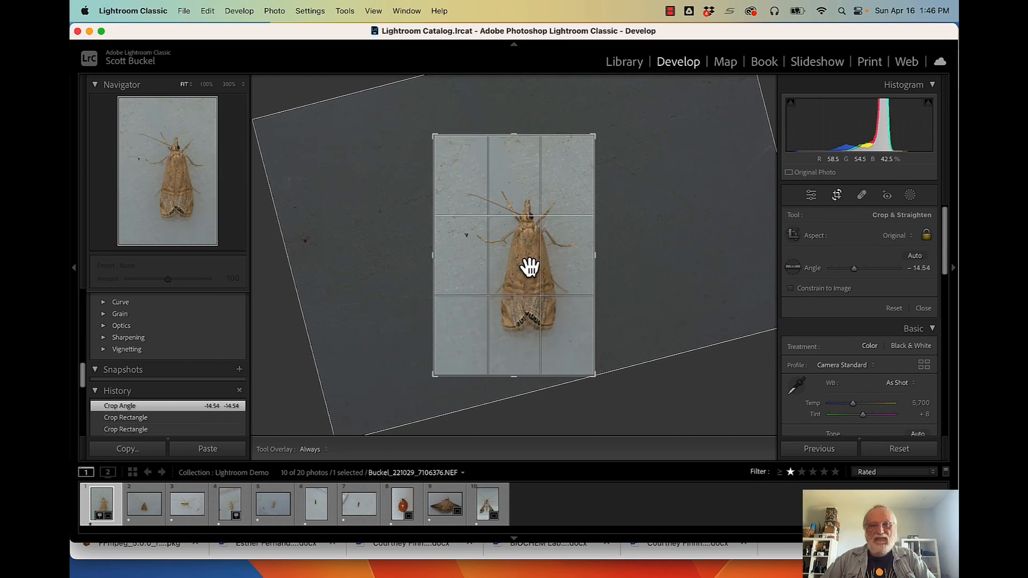
{"action": "mouse_move", "coordinate": [513, 265]}
{"action": "left_mouse_down"}
{"action": "mouse_move", "coordinate": [533, 273]}
{"action": "mouse_move", "coordinate": [503, 250]}
{"action": "left_mouse_up"}
{"action": "left_click_drag", "start_coordinate": [437, 143], "coordinate": [443, 150]}
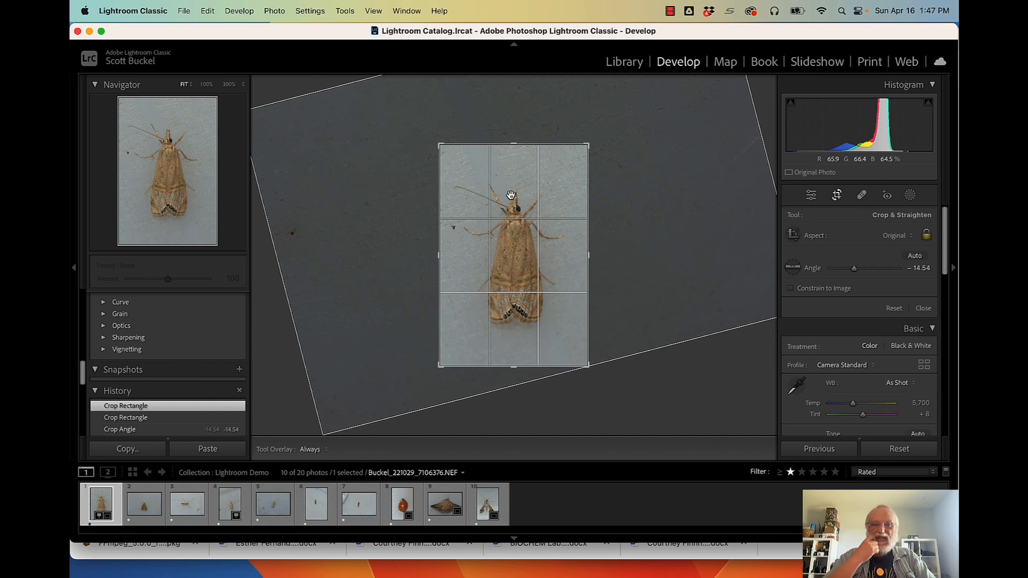
{"action": "key", "text": "Return"}
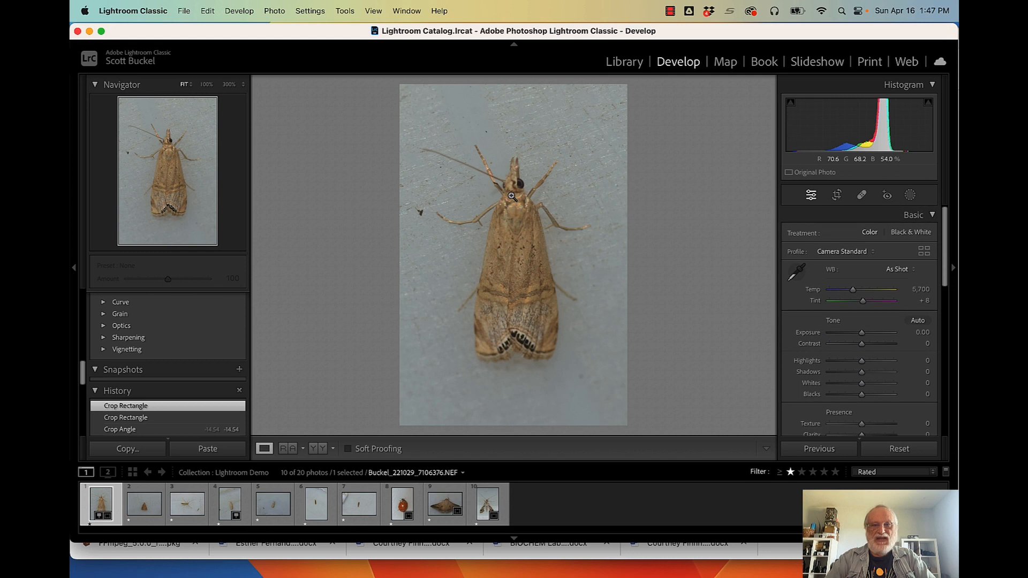
Crop moth photo 7106380 to a tight portrait frame centred on the moth, and straighten it to an angle of about -1.3.
{"action": "key", "text": "Right"}
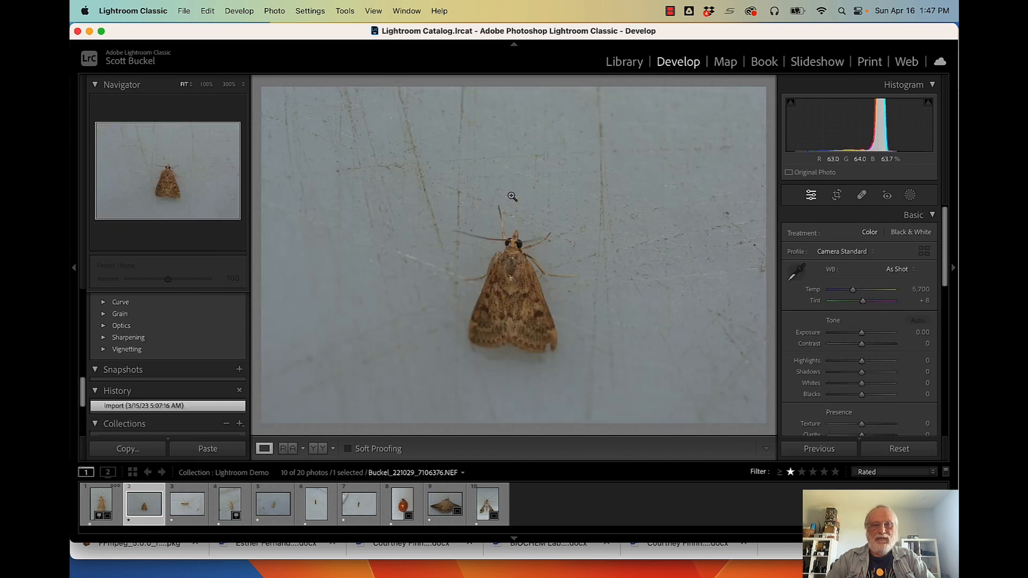
{"action": "left_click", "coordinate": [839, 197]}
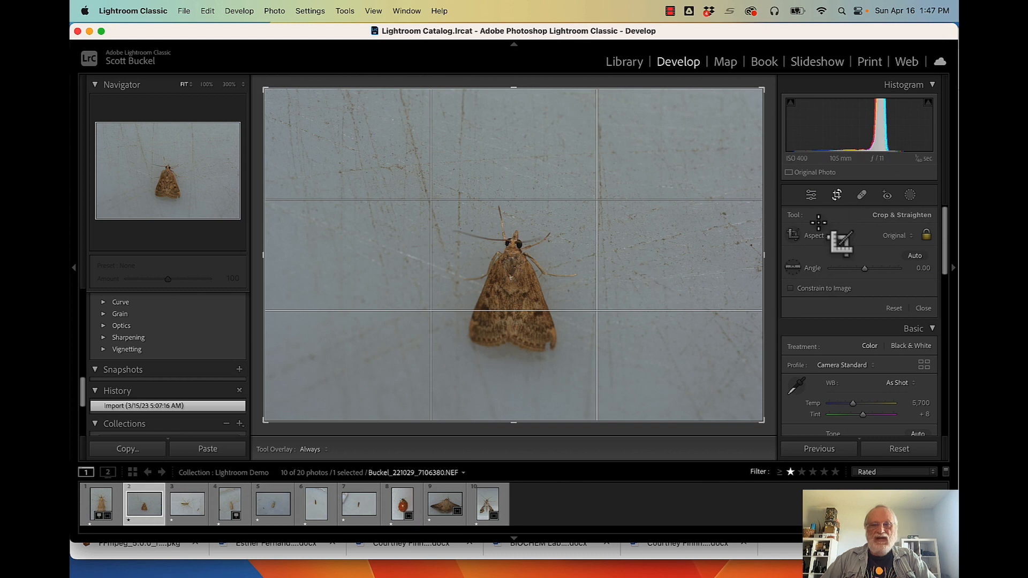
{"action": "key", "text": "x"}
{"action": "left_click_drag", "start_coordinate": [627, 95], "coordinate": [599, 129]}
{"action": "left_click_drag", "start_coordinate": [428, 380], "coordinate": [448, 372]}
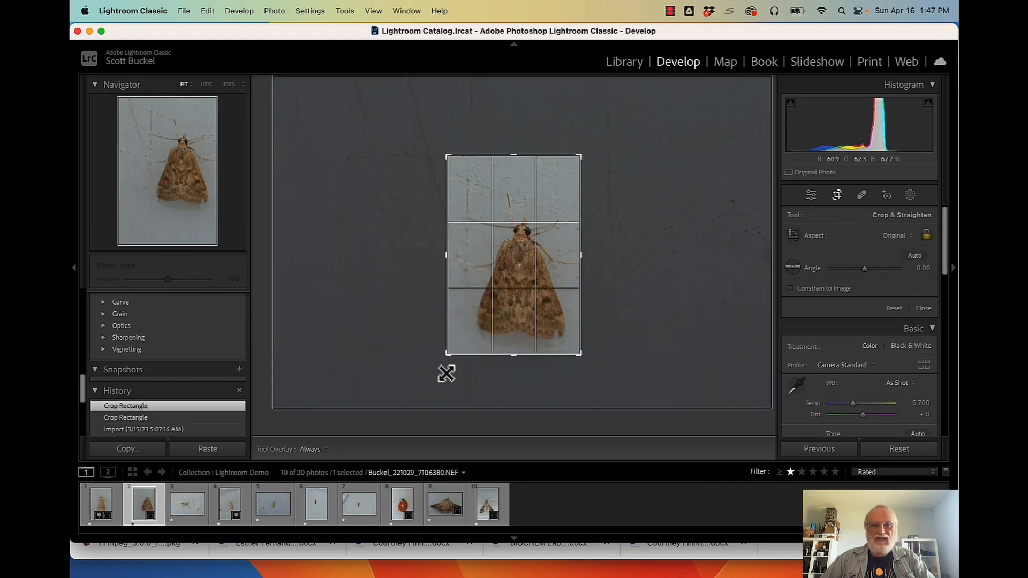
{"action": "left_click_drag", "start_coordinate": [493, 328], "coordinate": [508, 309]}
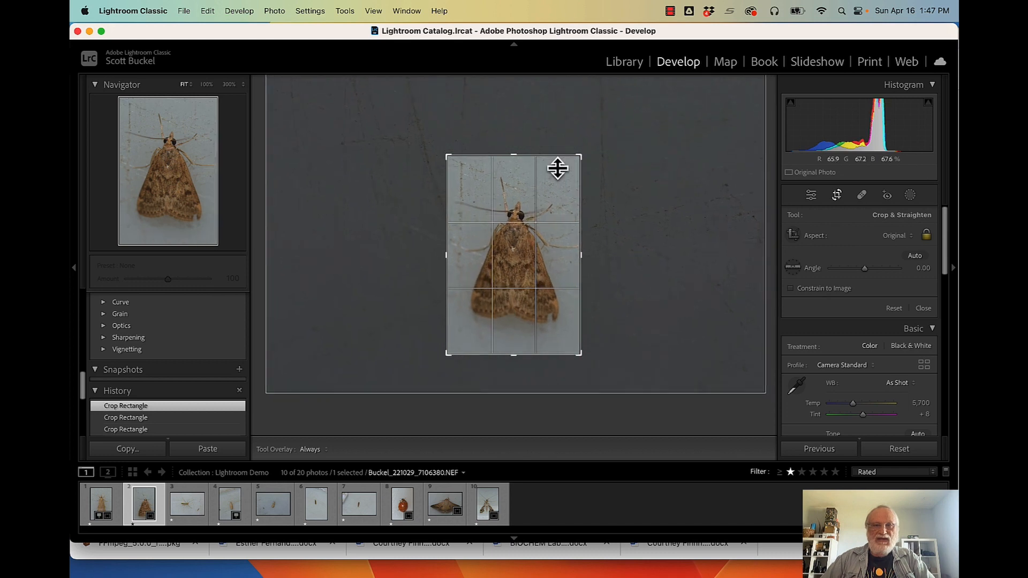
{"action": "left_click_drag", "start_coordinate": [601, 155], "coordinate": [601, 152]}
{"action": "key", "text": "Return"}
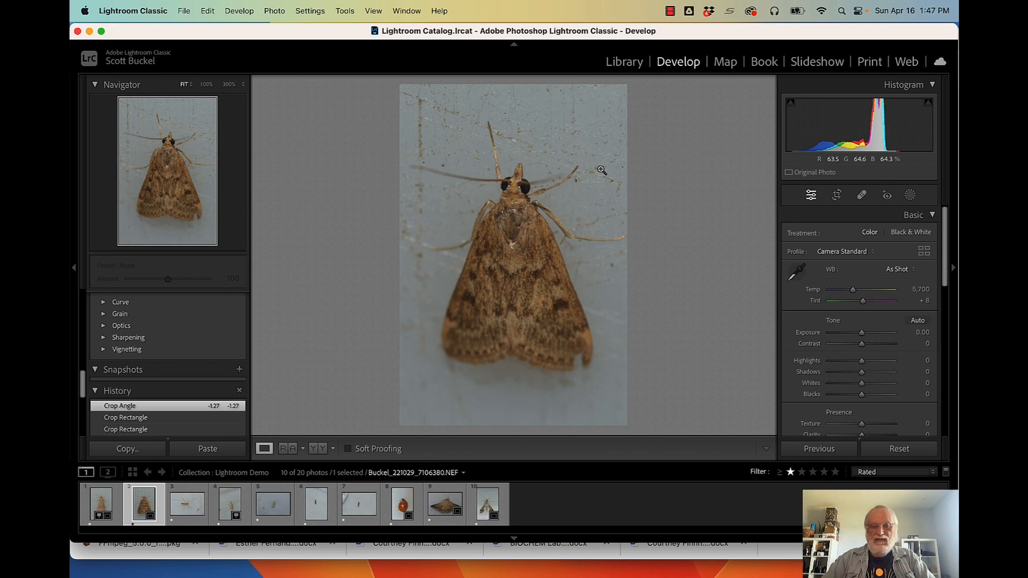
Crop the long-legged insect photo 7106383 to a tighter landscape frame that excludes the smaller insect.
{"action": "key", "text": "Right"}
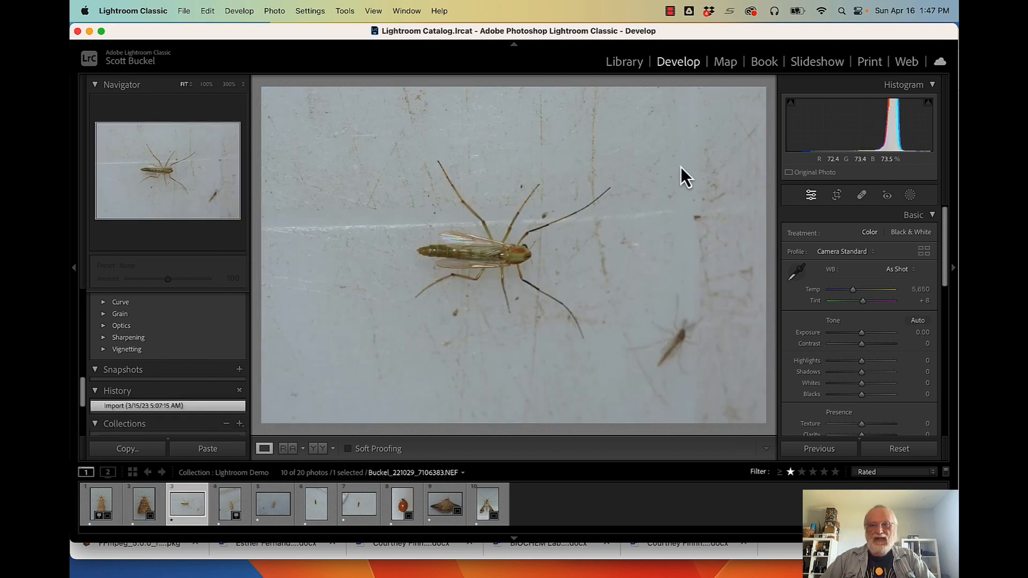
{"action": "left_click", "coordinate": [838, 197]}
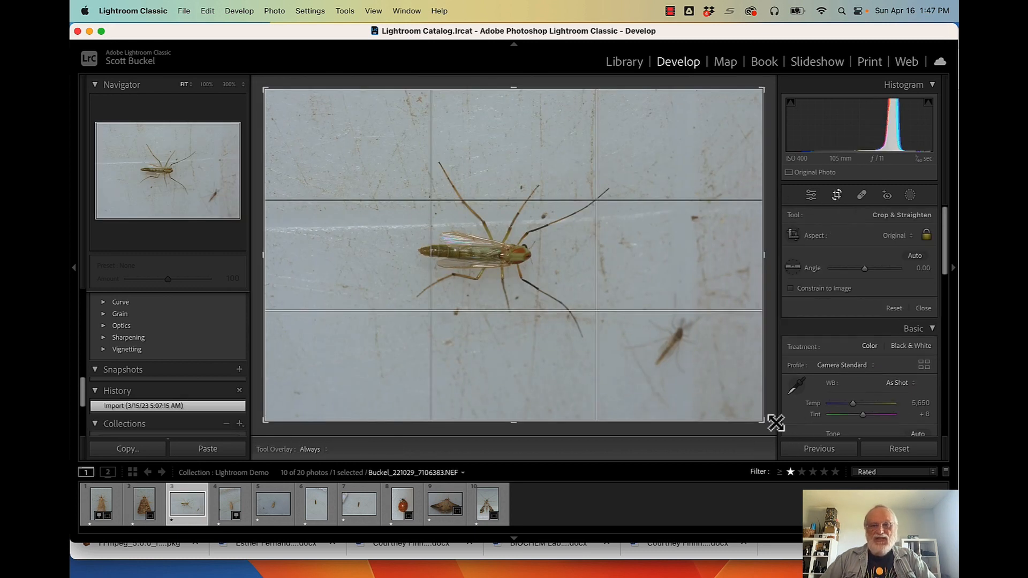
{"action": "left_click_drag", "start_coordinate": [763, 423], "coordinate": [702, 404]}
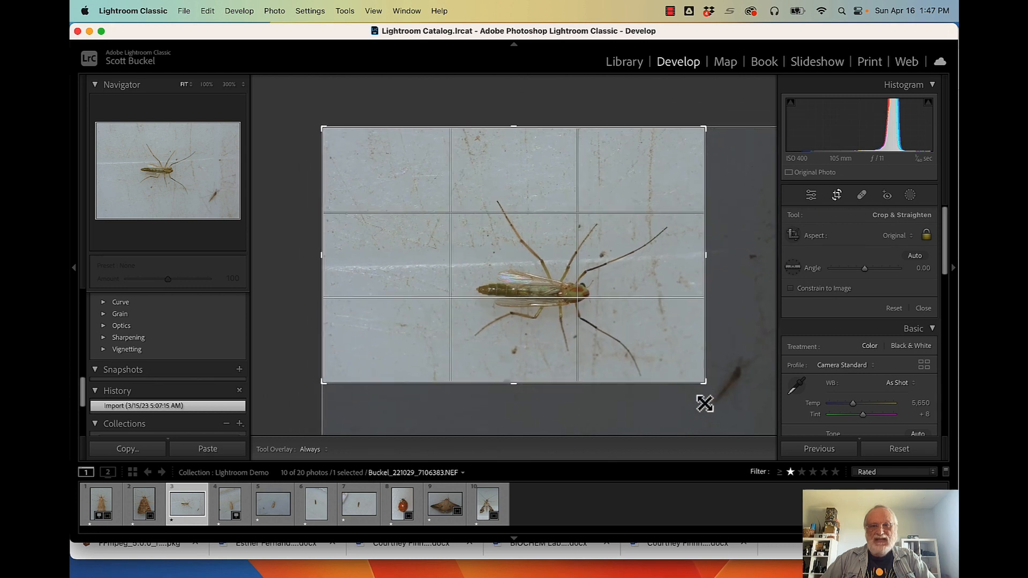
{"action": "left_click_drag", "start_coordinate": [320, 129], "coordinate": [357, 164]}
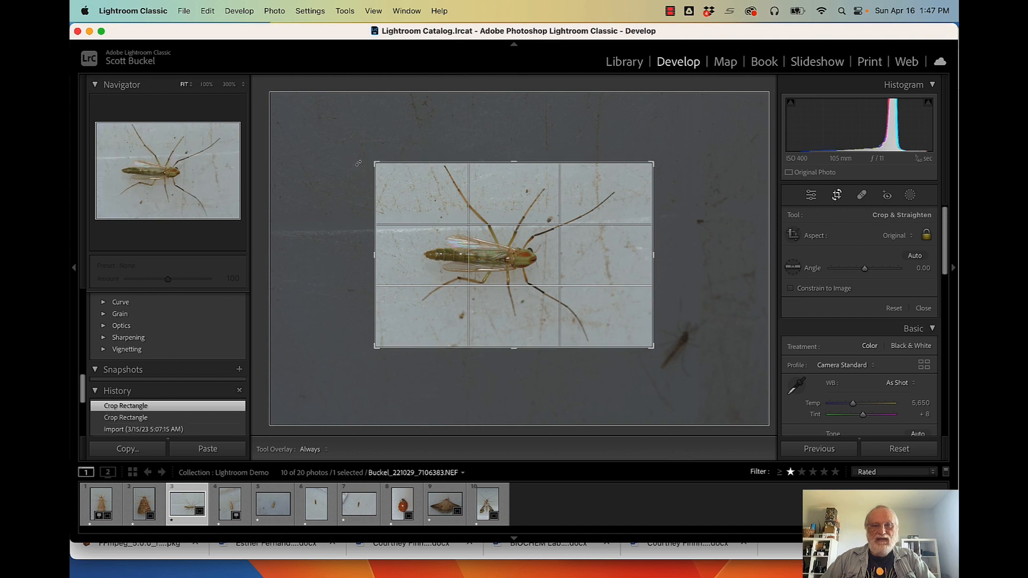
{"action": "key", "text": "Return"}
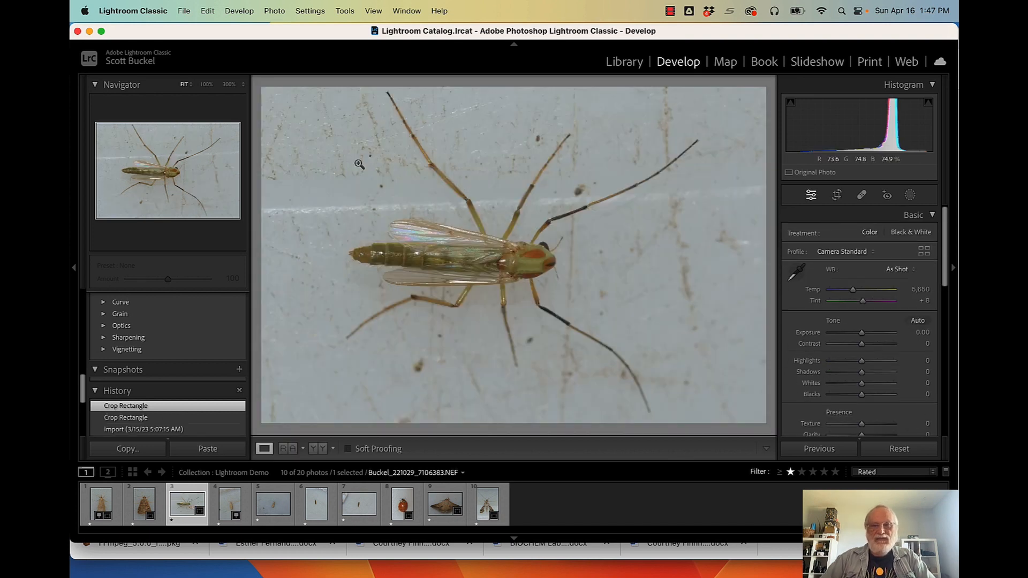
Straighten the crop of photo 7106383 to an angle of about -1.4.
{"action": "left_click", "coordinate": [839, 197]}
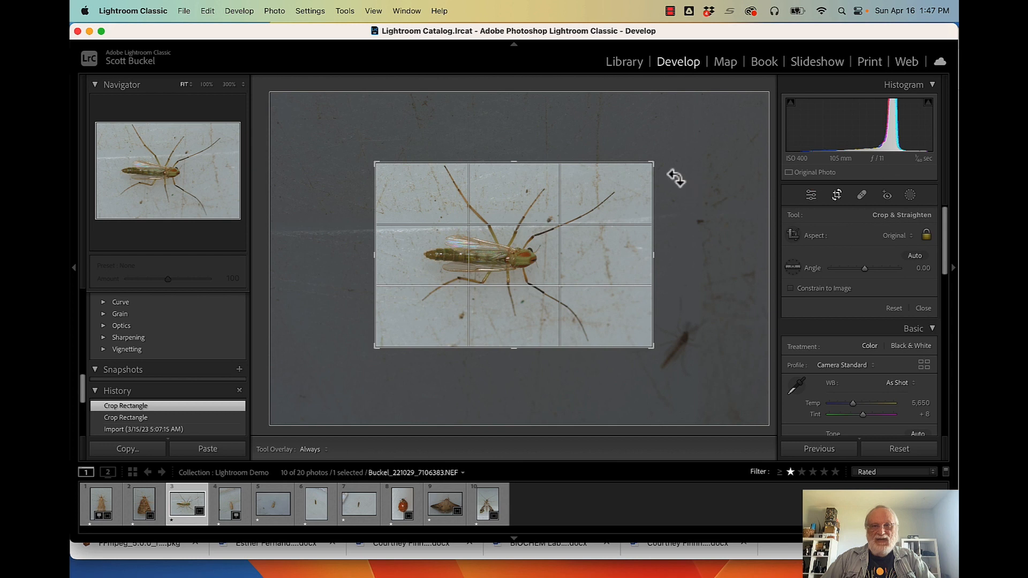
{"action": "left_click_drag", "start_coordinate": [668, 166], "coordinate": [668, 159]}
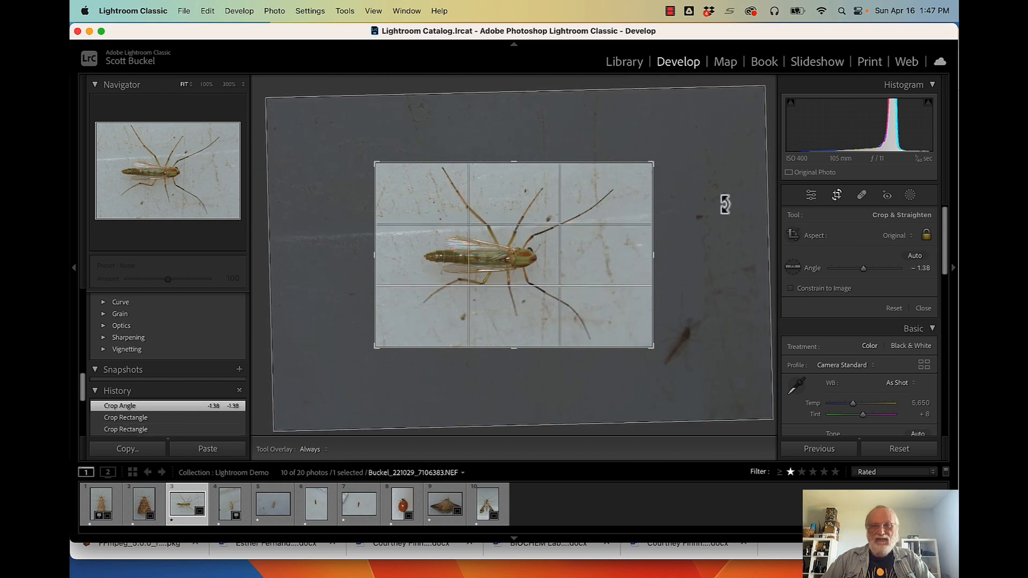
{"action": "key", "text": "Return"}
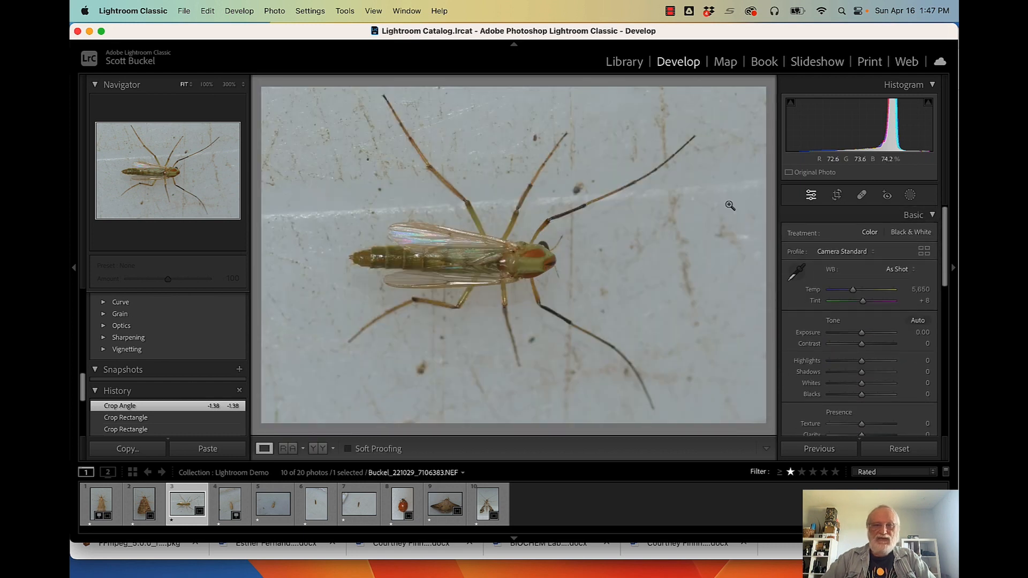
Crop moth photo 7106384 to a tight portrait frame around the moth, rotated to an angle of about 6.9.
{"action": "key", "text": "Right"}
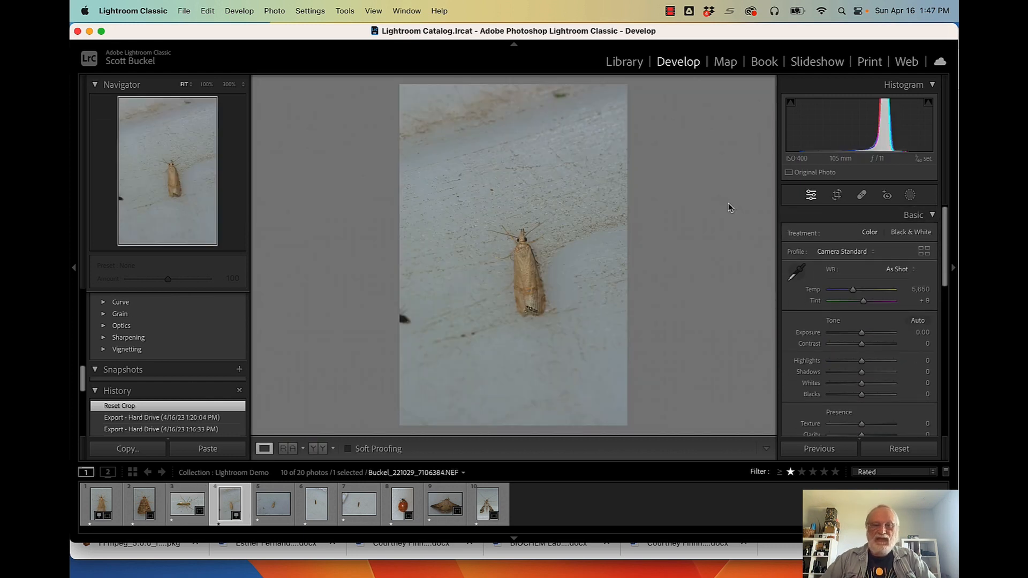
{"action": "left_click", "coordinate": [843, 198]}
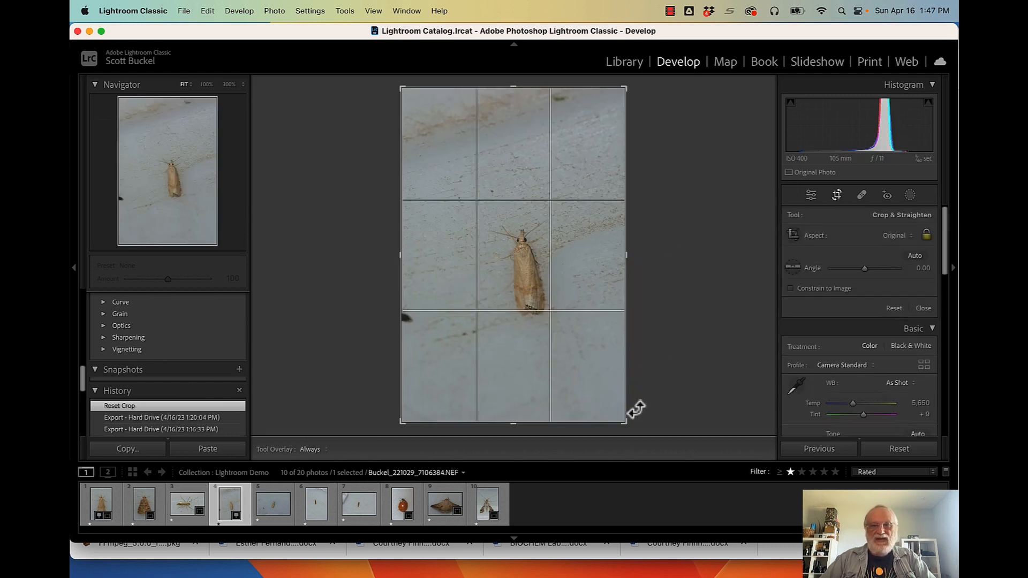
{"action": "left_click_drag", "start_coordinate": [628, 430], "coordinate": [609, 386]}
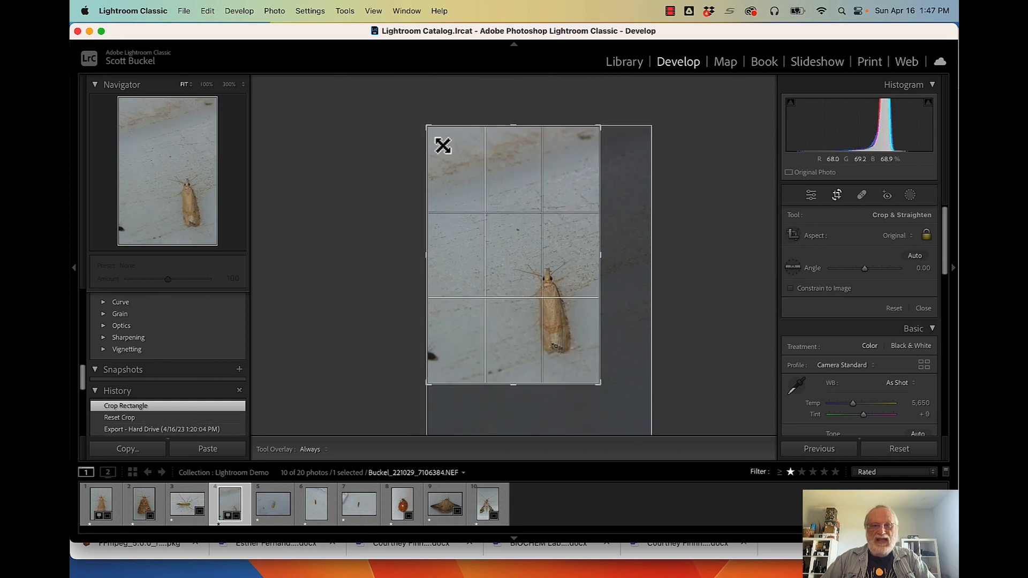
{"action": "left_click_drag", "start_coordinate": [422, 129], "coordinate": [456, 178]}
{"action": "left_click_drag", "start_coordinate": [572, 154], "coordinate": [589, 159]}
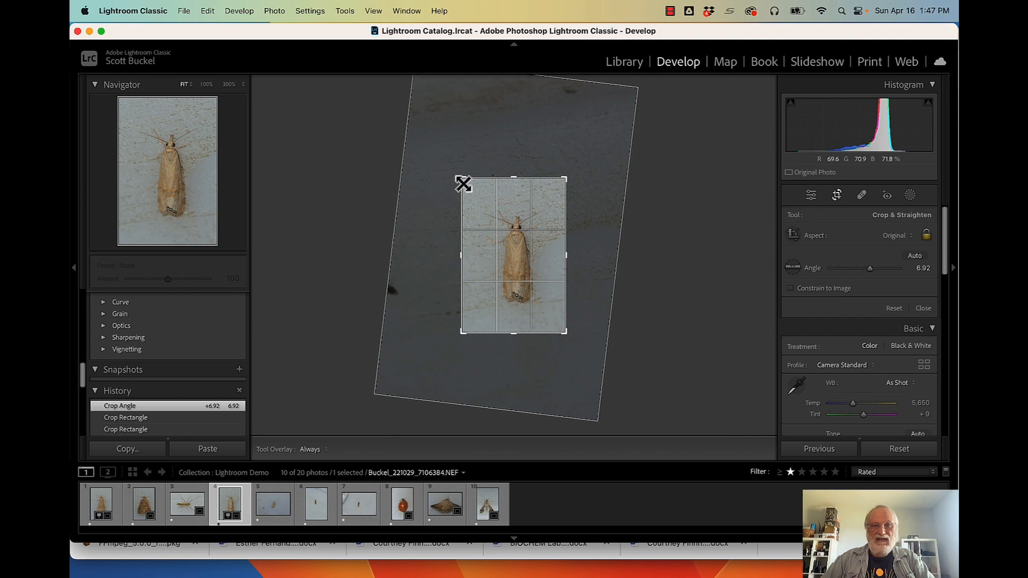
{"action": "left_click_drag", "start_coordinate": [467, 187], "coordinate": [467, 189]}
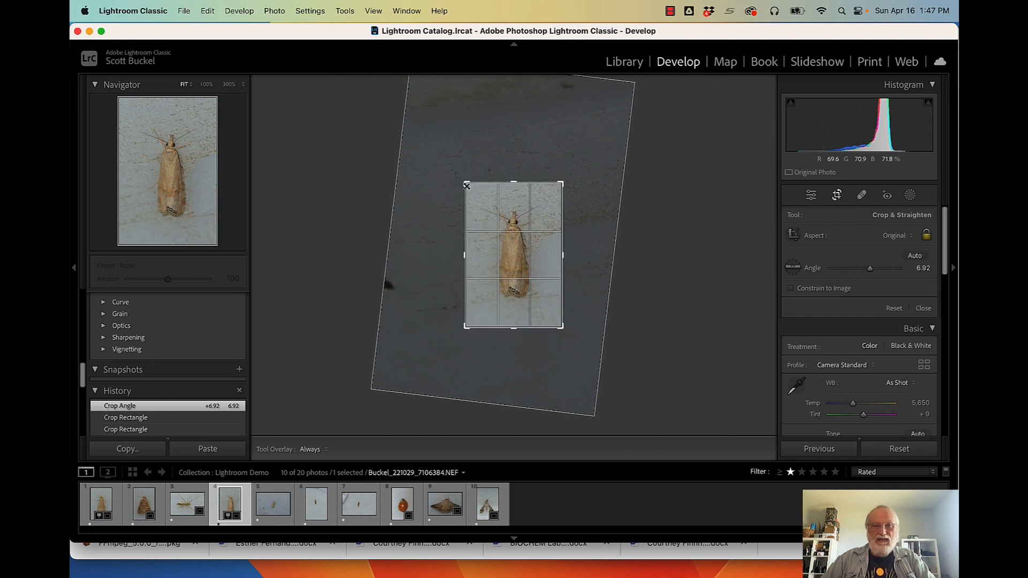
{"action": "left_click_drag", "start_coordinate": [558, 328], "coordinate": [552, 316]}
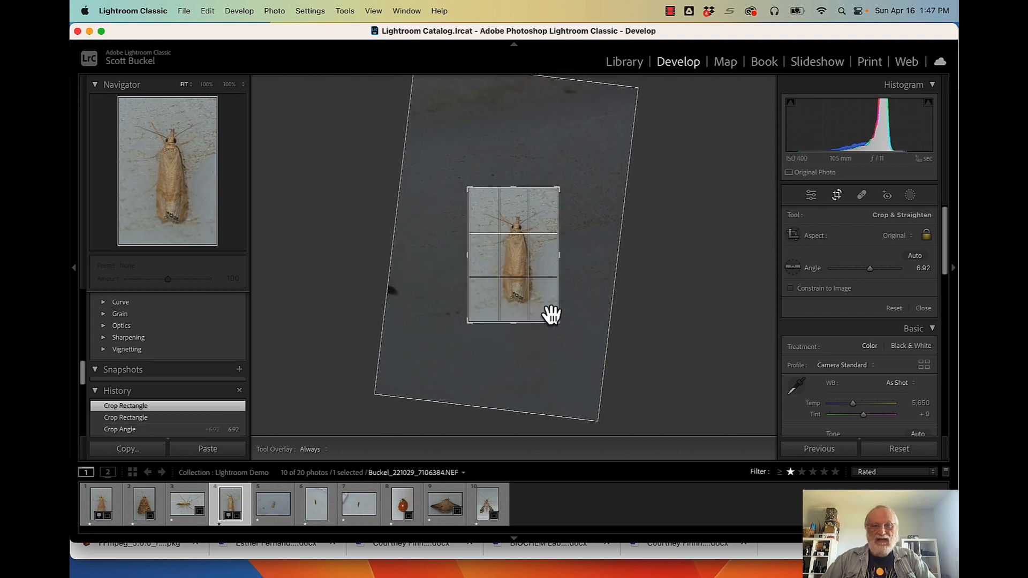
{"action": "key", "text": "Return"}
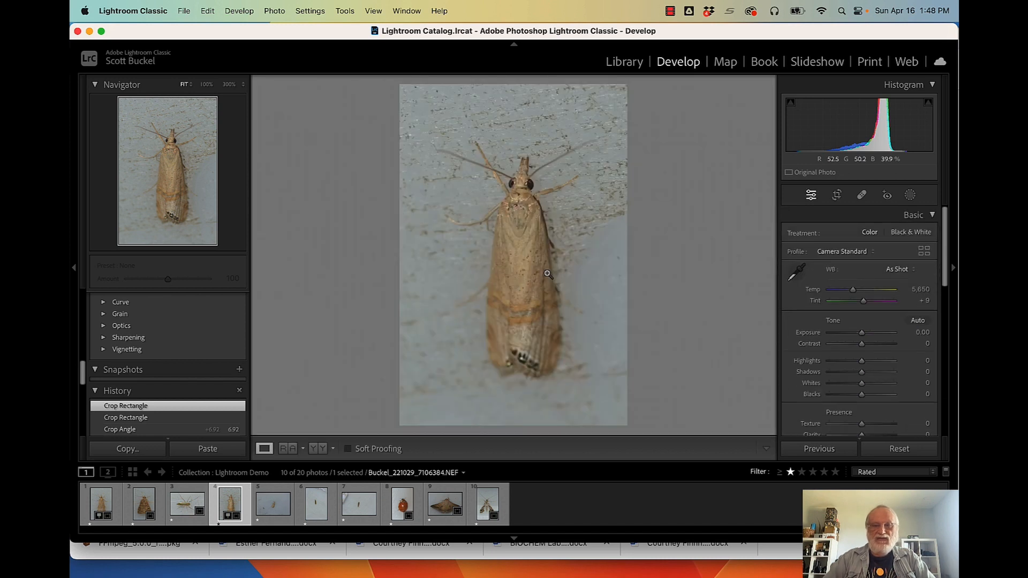
Remove the star rating from moth photo 7106390 so it drops out of the filtered set.
{"action": "key", "text": "Right"}
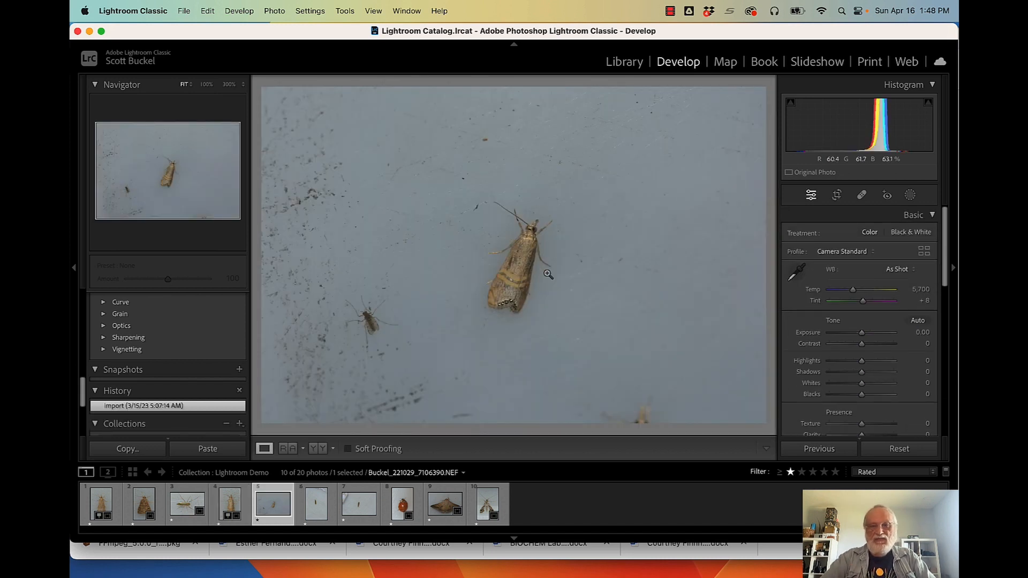
{"action": "key", "text": "0"}
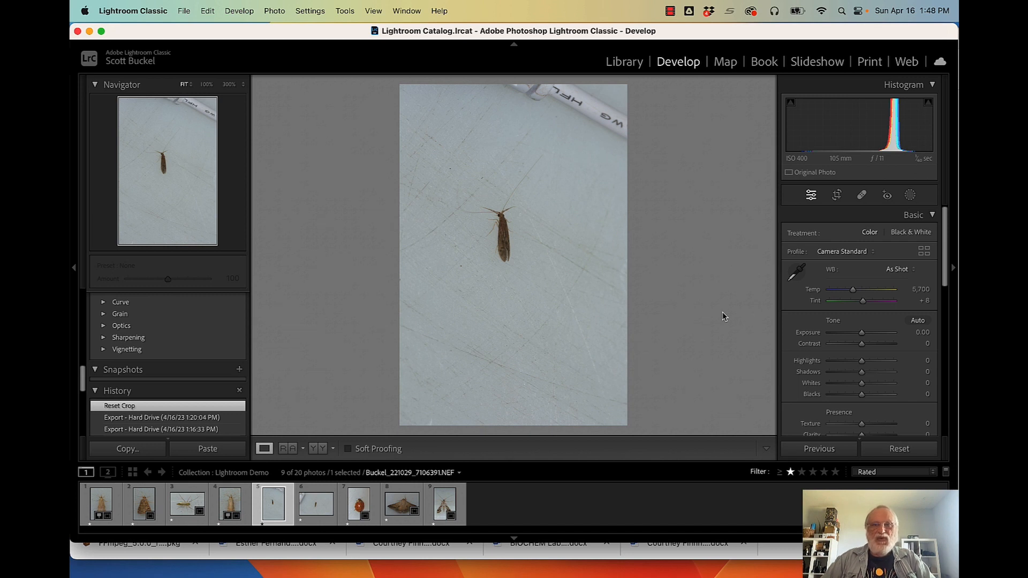
Crop insect photo 7106391 to a tight portrait frame around the insect and its long antennae, excluding the labelled object.
{"action": "left_click", "coordinate": [837, 196]}
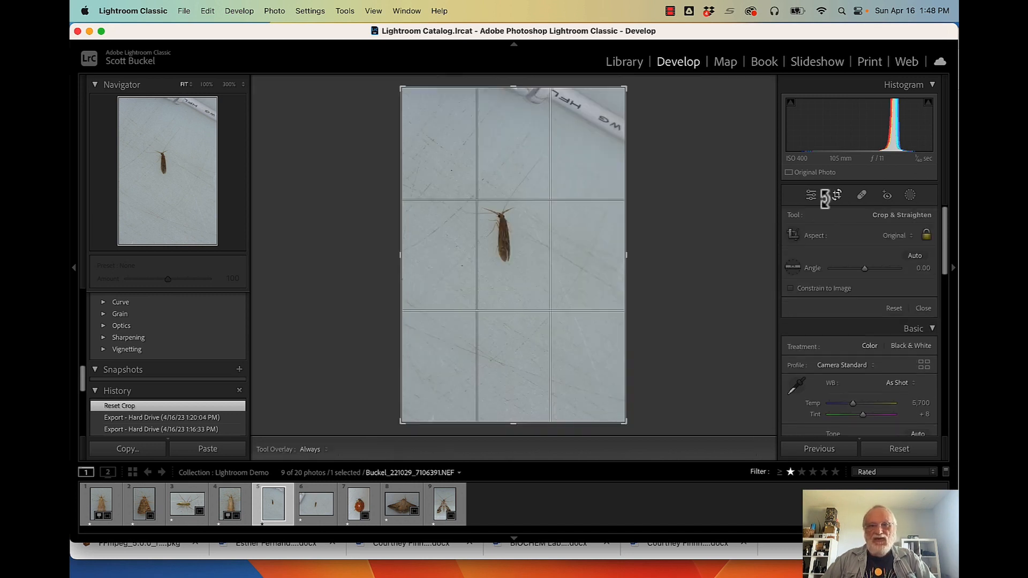
{"action": "left_click_drag", "start_coordinate": [625, 420], "coordinate": [590, 389]}
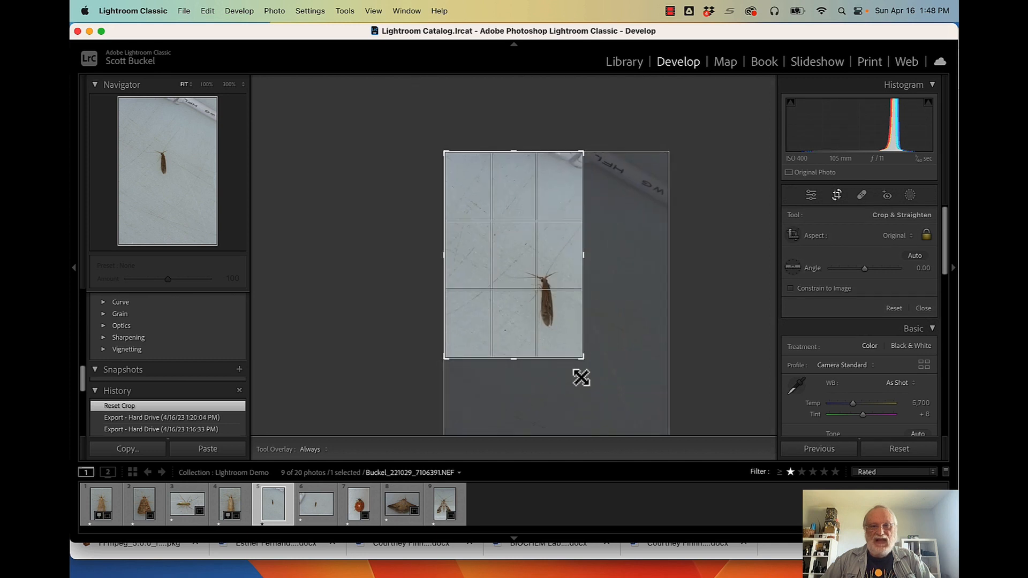
{"action": "left_click_drag", "start_coordinate": [445, 159], "coordinate": [493, 225]}
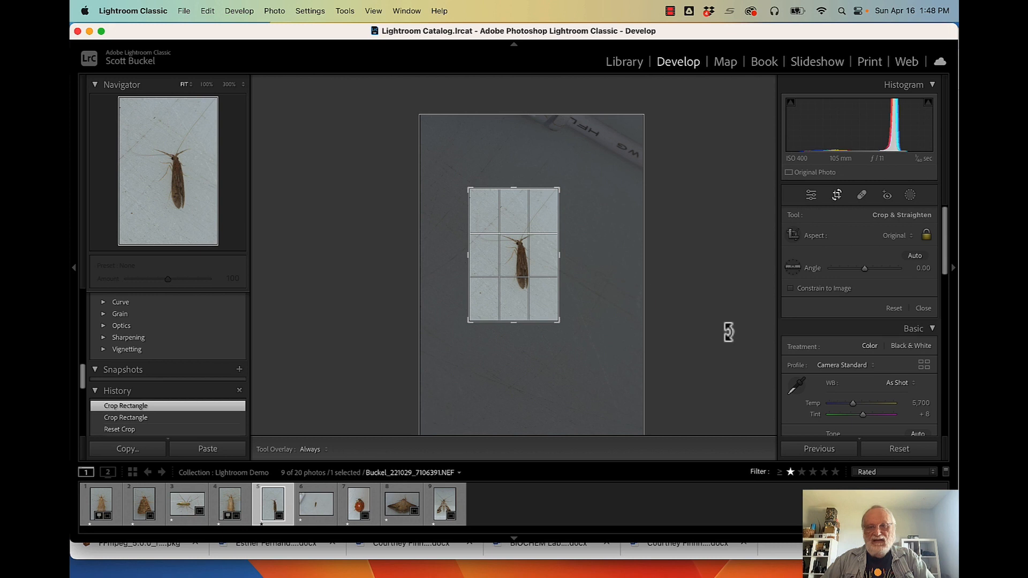
{"action": "left_click", "coordinate": [837, 196]}
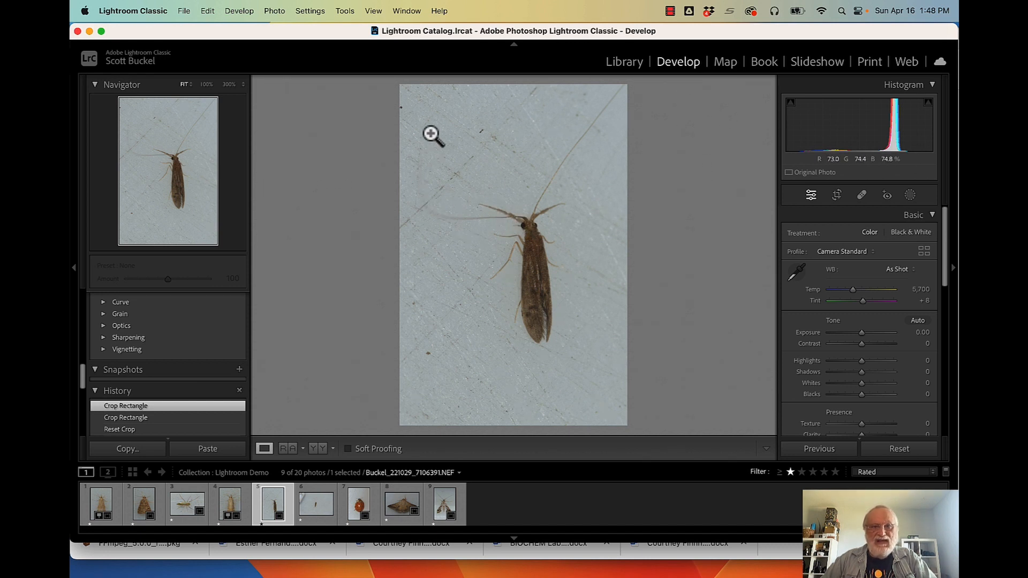
{"action": "left_click", "coordinate": [837, 196]}
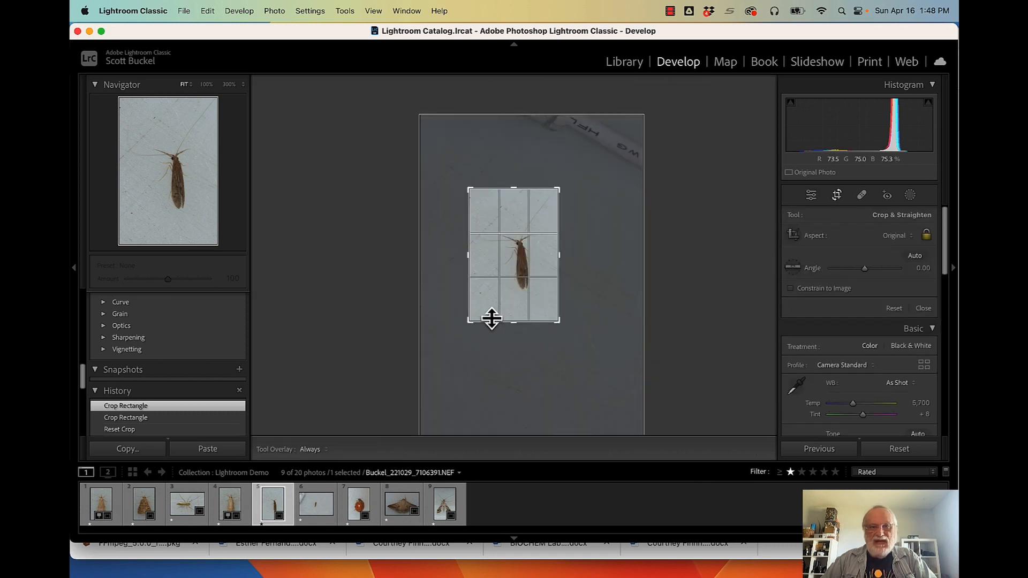
{"action": "left_click_drag", "start_coordinate": [469, 323], "coordinate": [474, 322]}
{"action": "key", "text": "Return"}
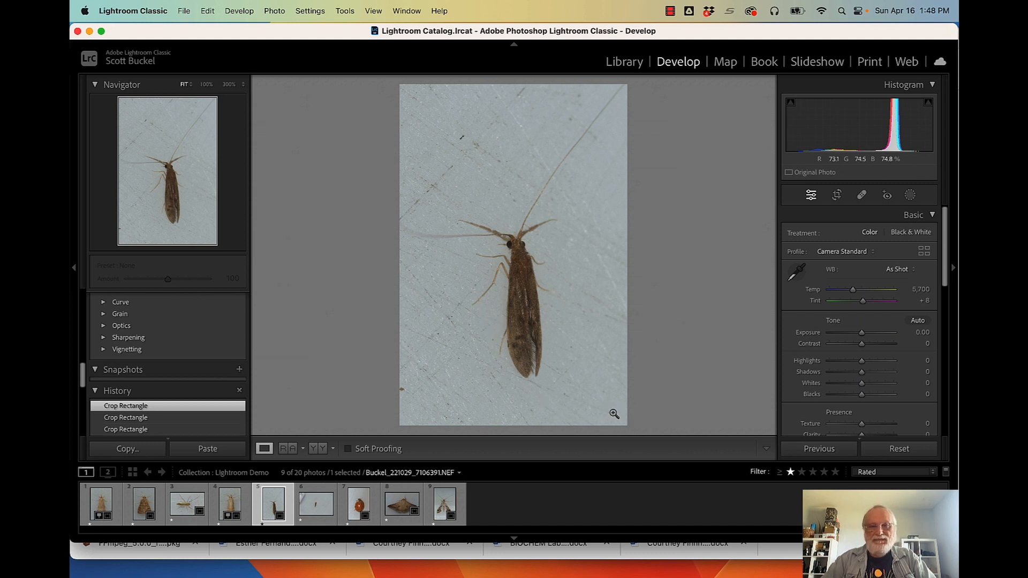
Crop insect photo 7106392 to a tight portrait frame around the insect and its antennae, rotated to an angle of about -10.3.
{"action": "key", "text": "Right"}
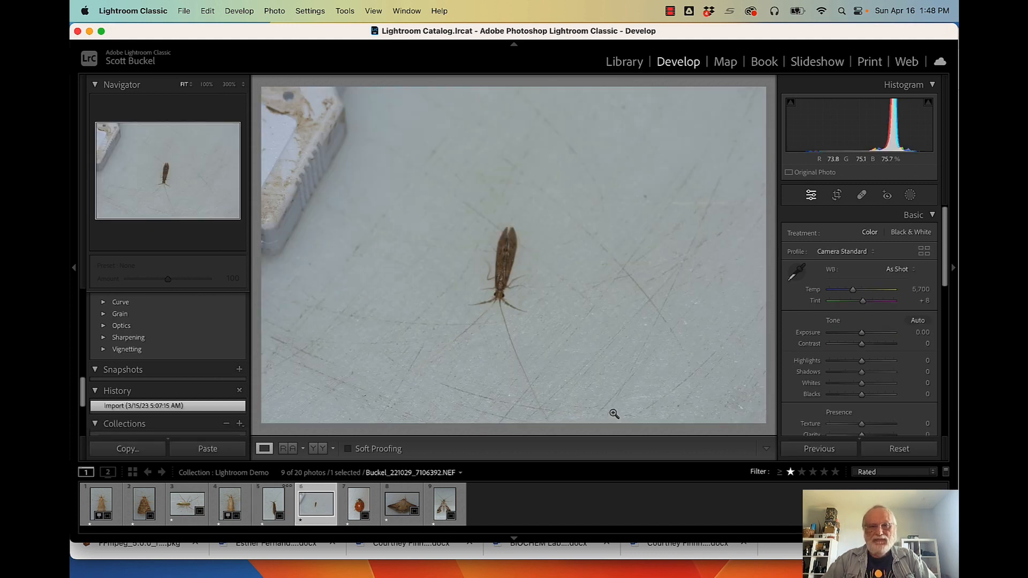
{"action": "left_click", "coordinate": [837, 196]}
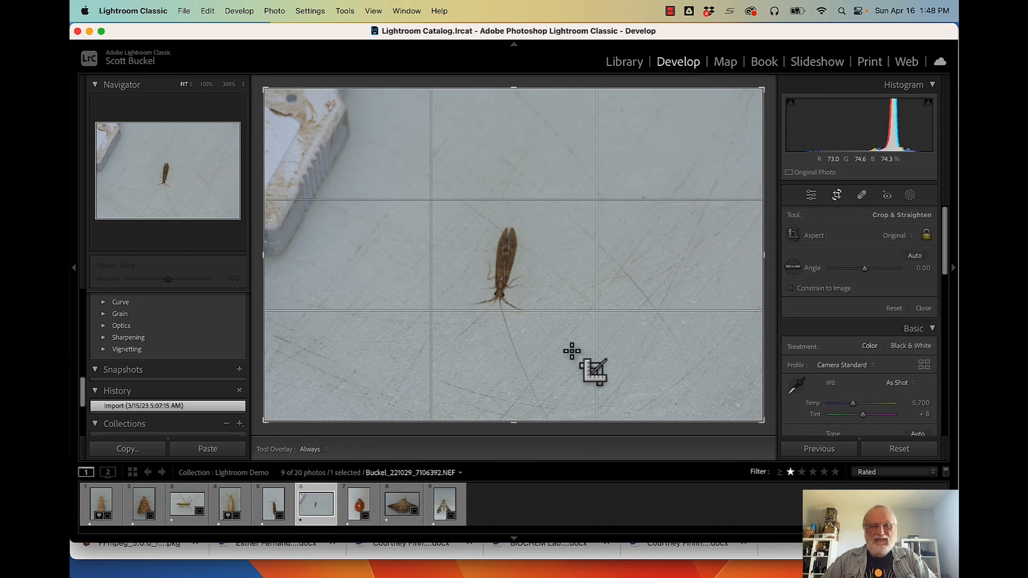
{"action": "key", "text": "x"}
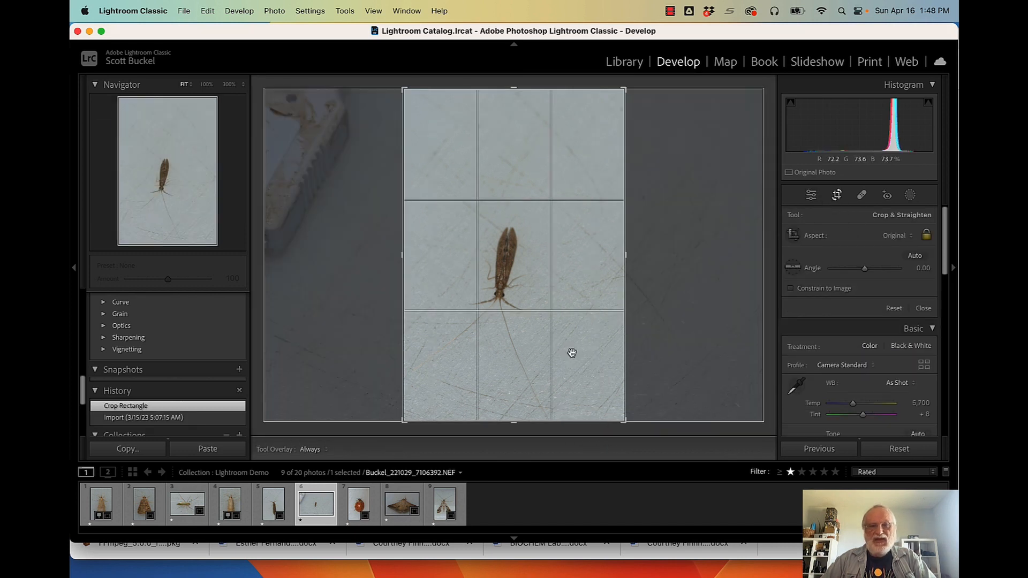
{"action": "left_click_drag", "start_coordinate": [631, 84], "coordinate": [590, 119]}
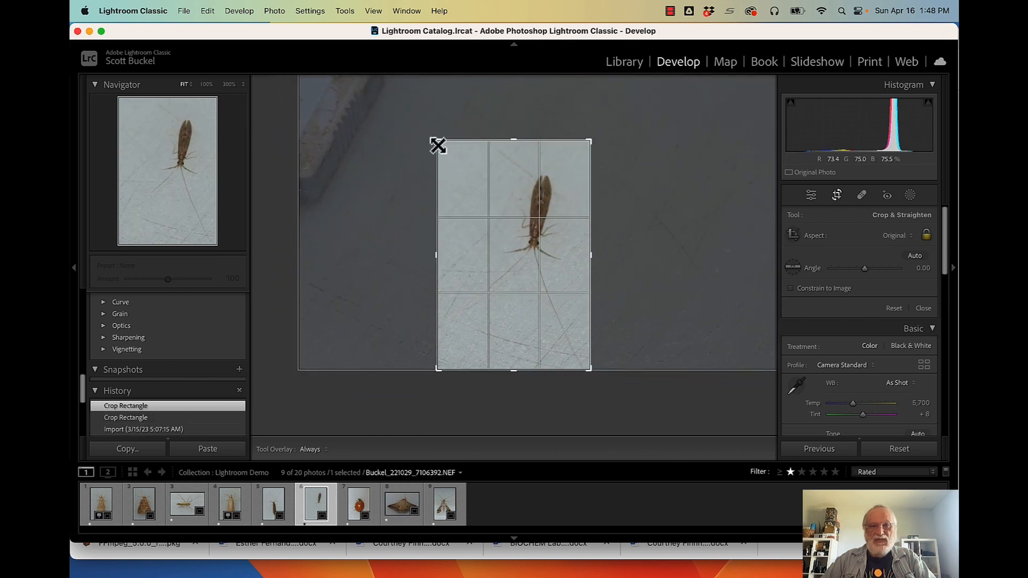
{"action": "left_click_drag", "start_coordinate": [436, 143], "coordinate": [445, 146]}
{"action": "left_click_drag", "start_coordinate": [557, 127], "coordinate": [578, 106]}
{"action": "left_click_drag", "start_coordinate": [542, 282], "coordinate": [525, 284]}
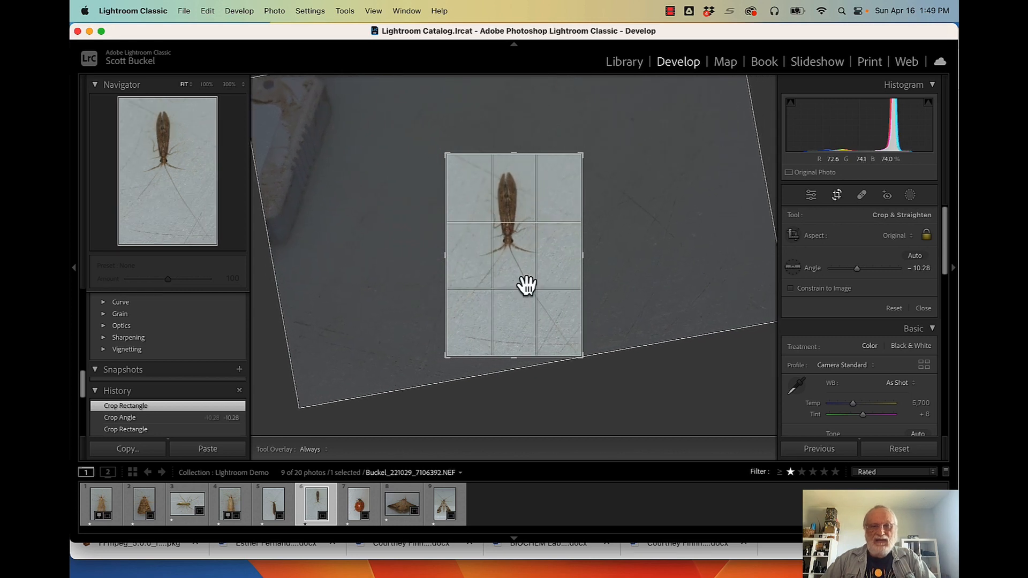
{"action": "key", "text": "Return"}
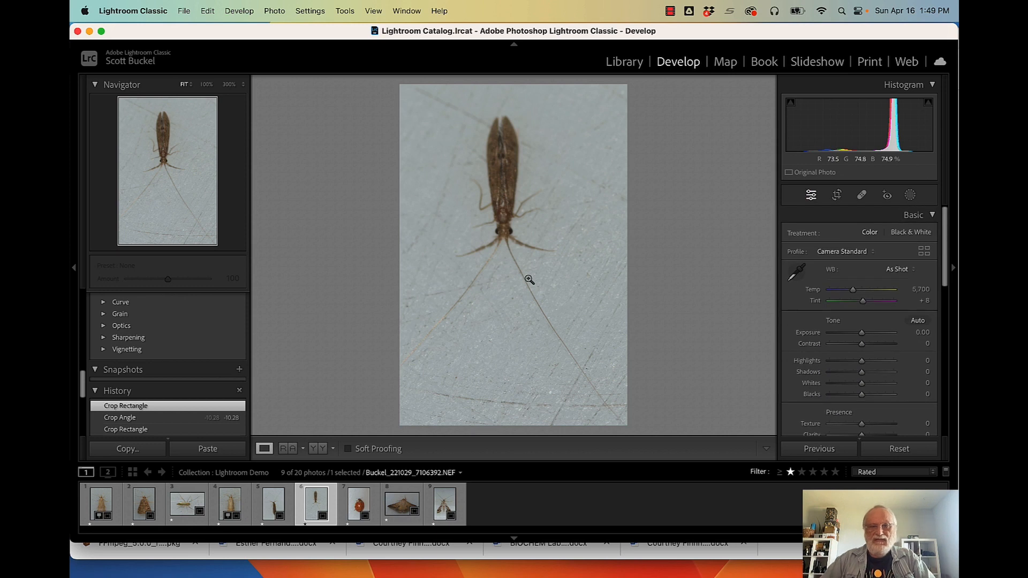
Check the framing of the remaining rated photos: ladybug 7106393, wide-winged moth 7106397 and patterned moth 7106402.
{"action": "key", "text": "Right"}
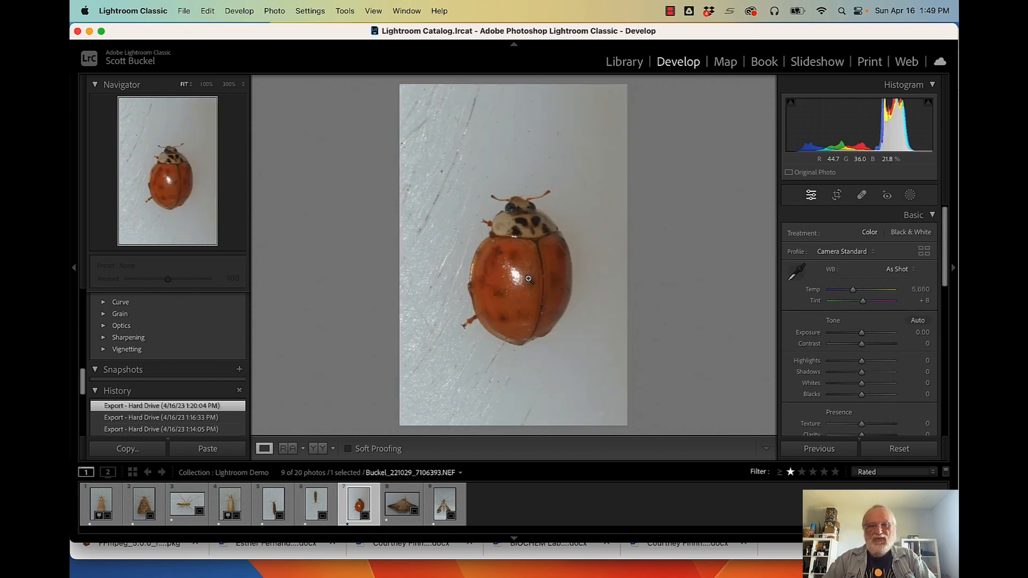
{"action": "key", "text": "Right"}
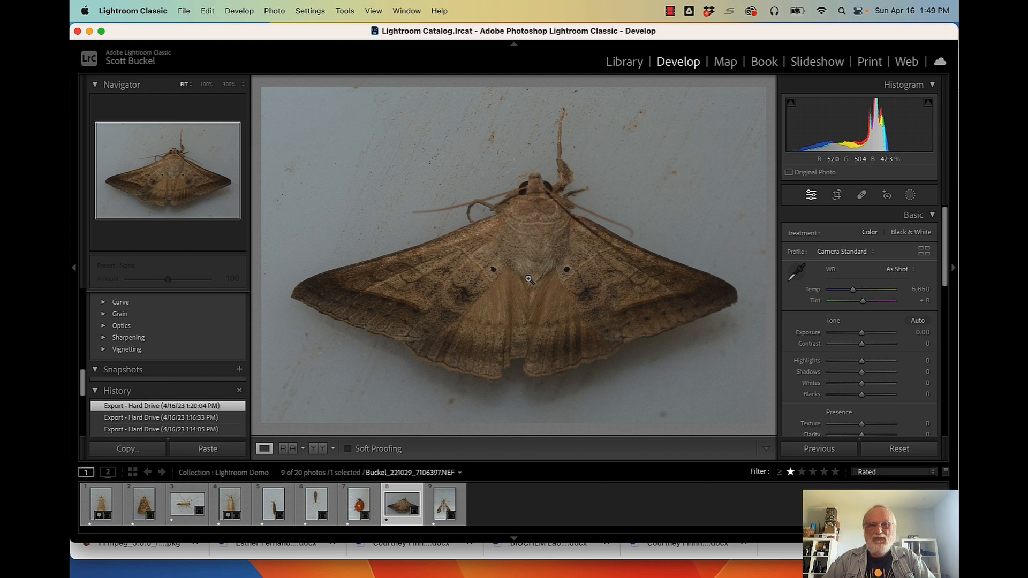
{"action": "key", "text": "Right"}
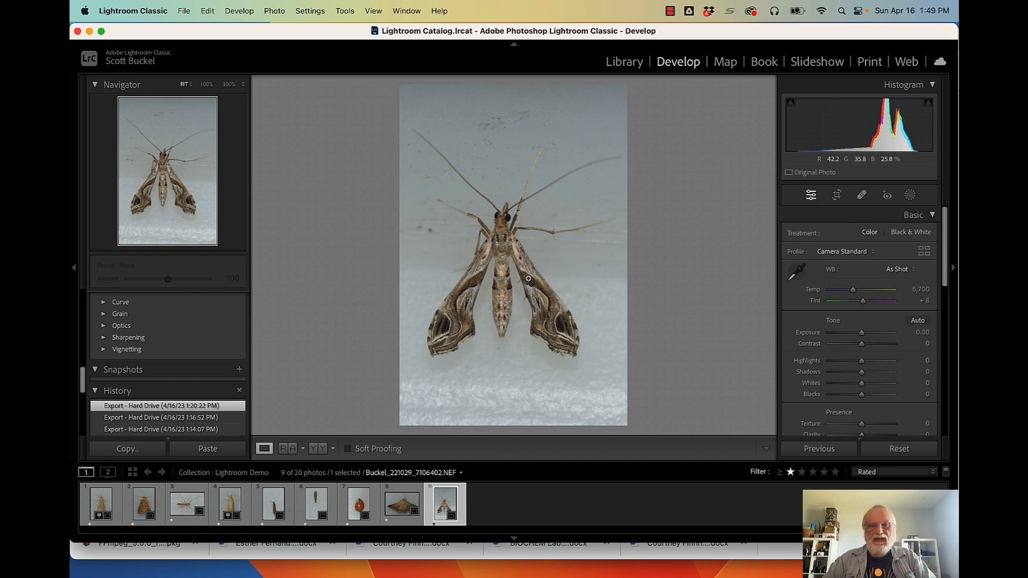
{"action": "key", "text": "Left"}
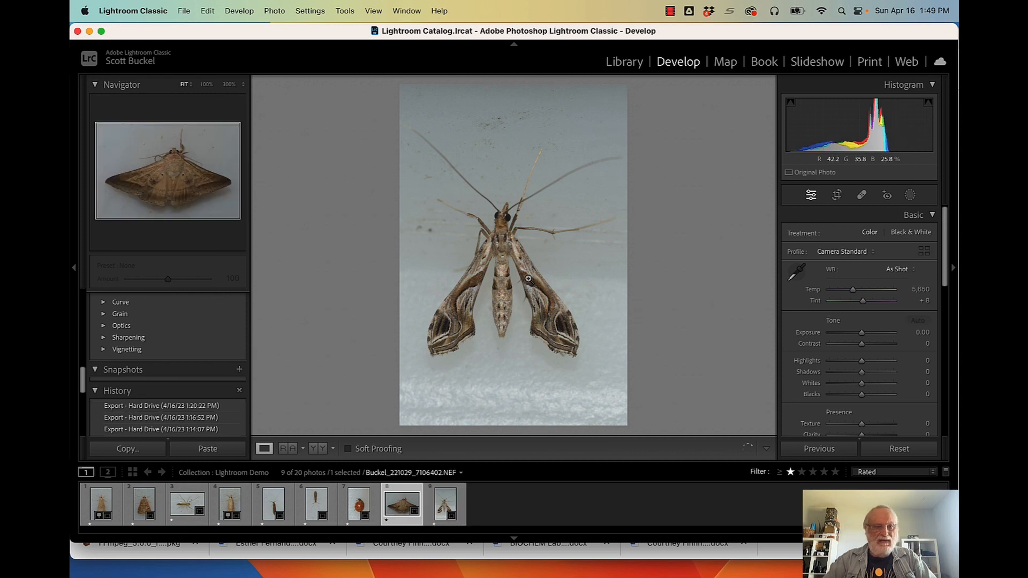
{"action": "key", "text": "Right"}
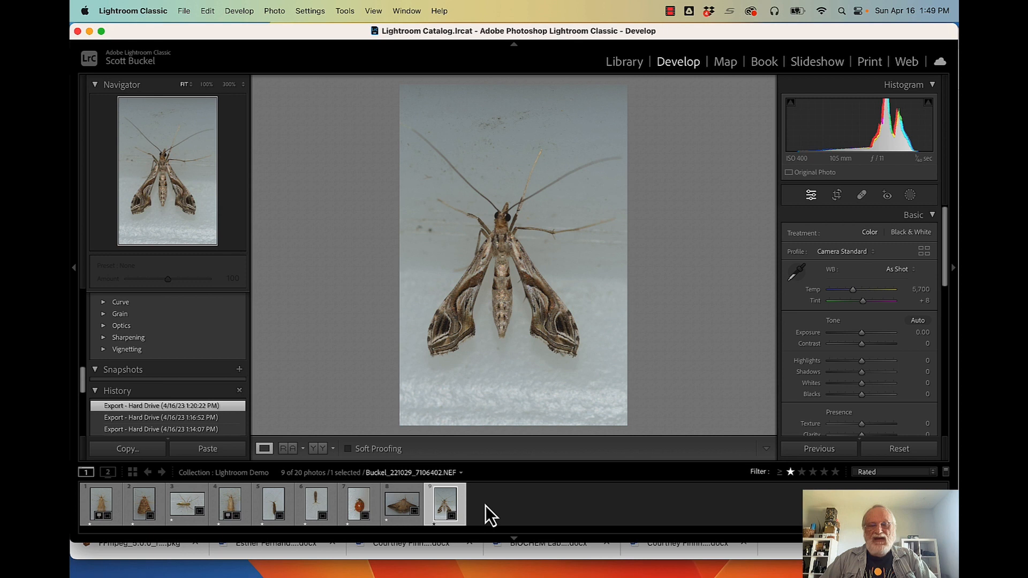
In the Library grid, rotate the sixth photo 180 degrees and the third photo 90 degrees counterclockwise.
{"action": "key", "text": "g"}
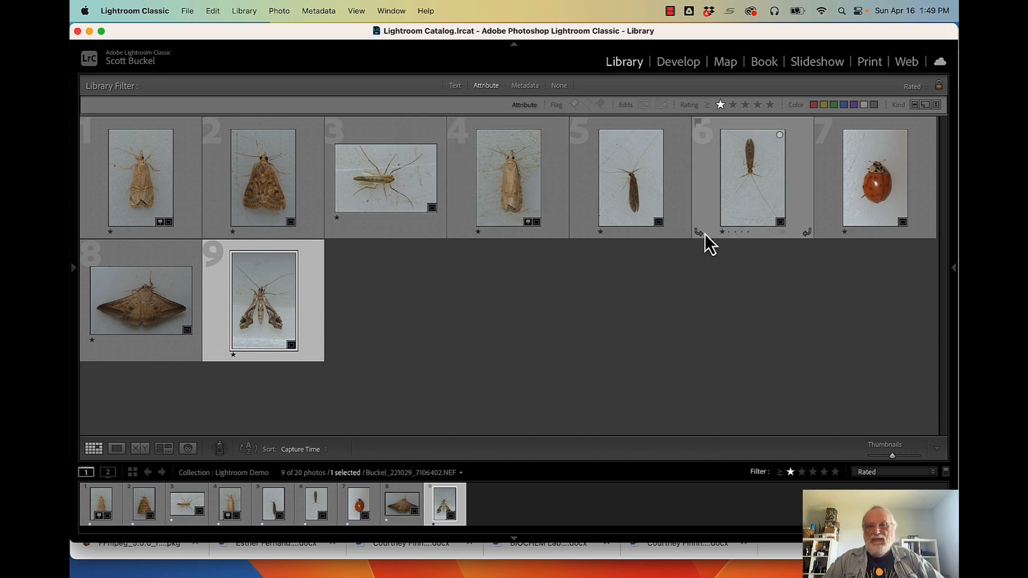
{"action": "left_click", "coordinate": [699, 234]}
{"action": "left_click", "coordinate": [699, 233]}
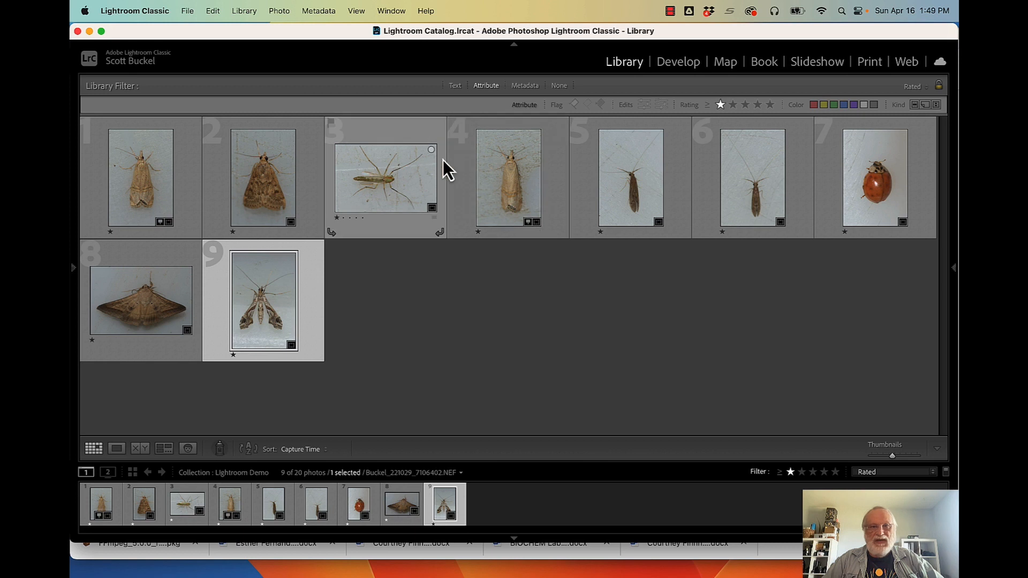
{"action": "left_click", "coordinate": [332, 235]}
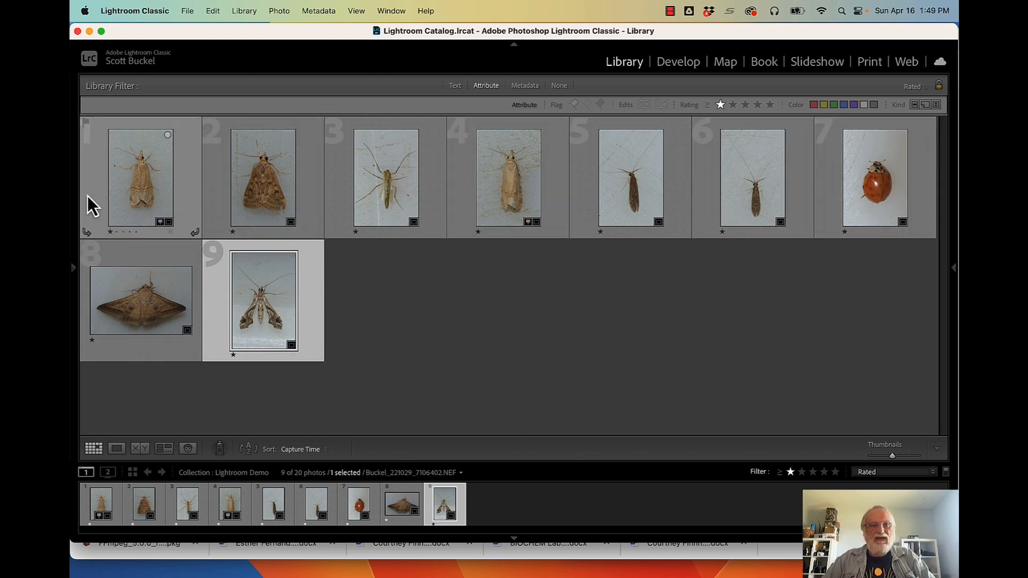
Open the export settings for all nine rated photos, review the location, naming, file format, sizing, sharpening and metadata options, and cancel.
{"action": "key", "text": "super+a"}
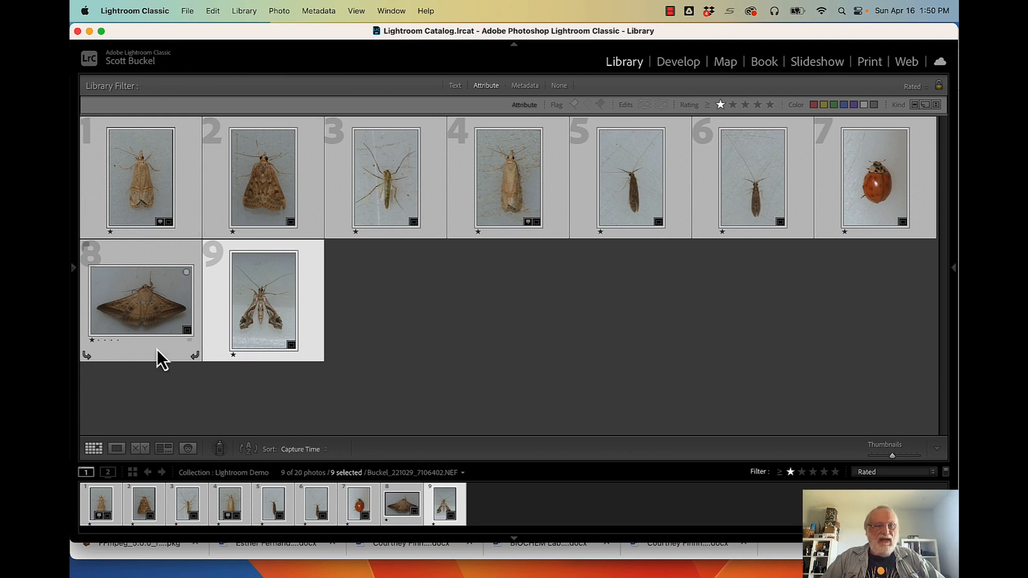
{"action": "left_click", "coordinate": [73, 268]}
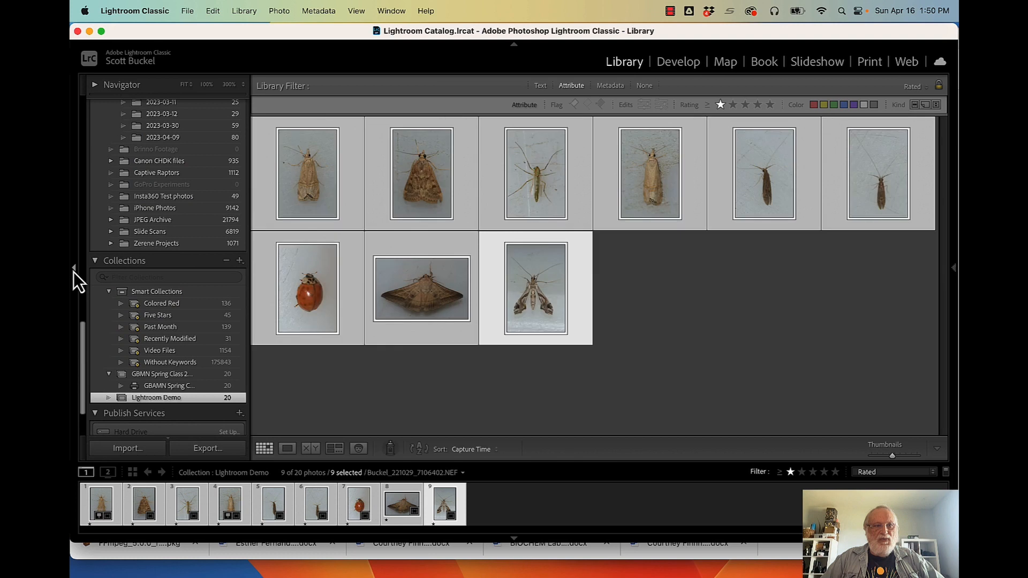
{"action": "left_click", "coordinate": [216, 452]}
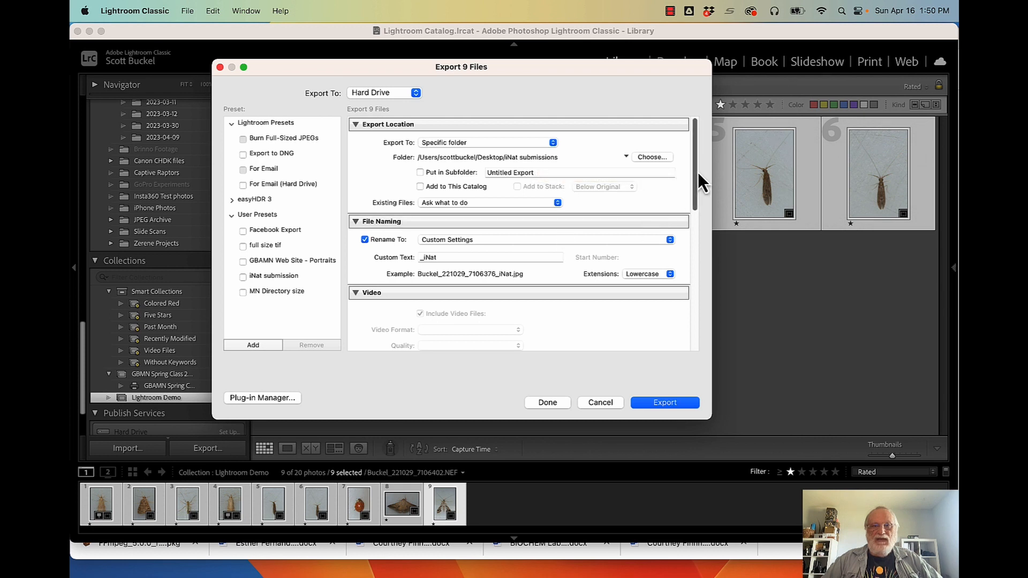
{"action": "left_click_drag", "start_coordinate": [698, 172], "coordinate": [697, 210]}
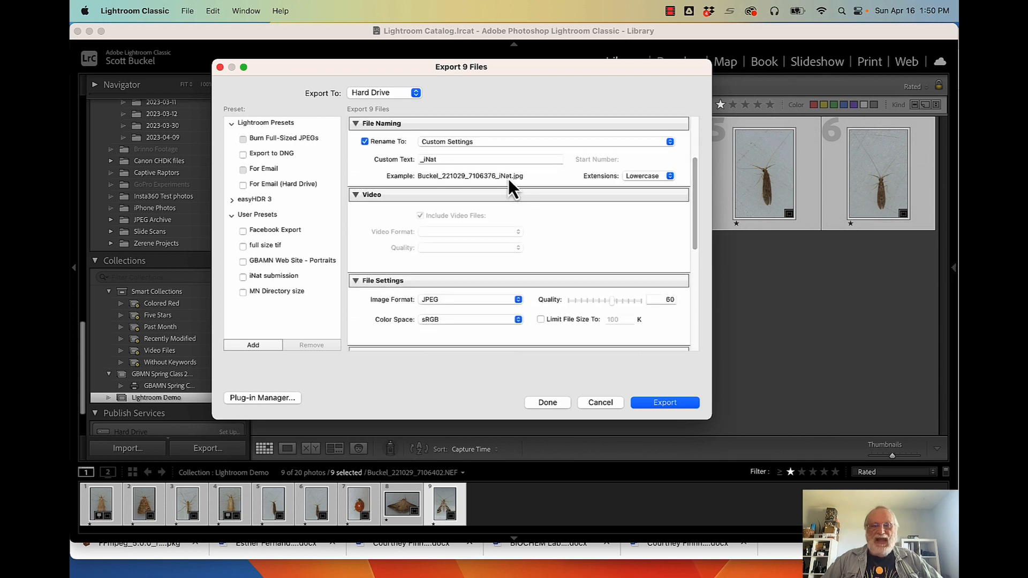
{"action": "left_click_drag", "start_coordinate": [695, 191], "coordinate": [691, 259]}
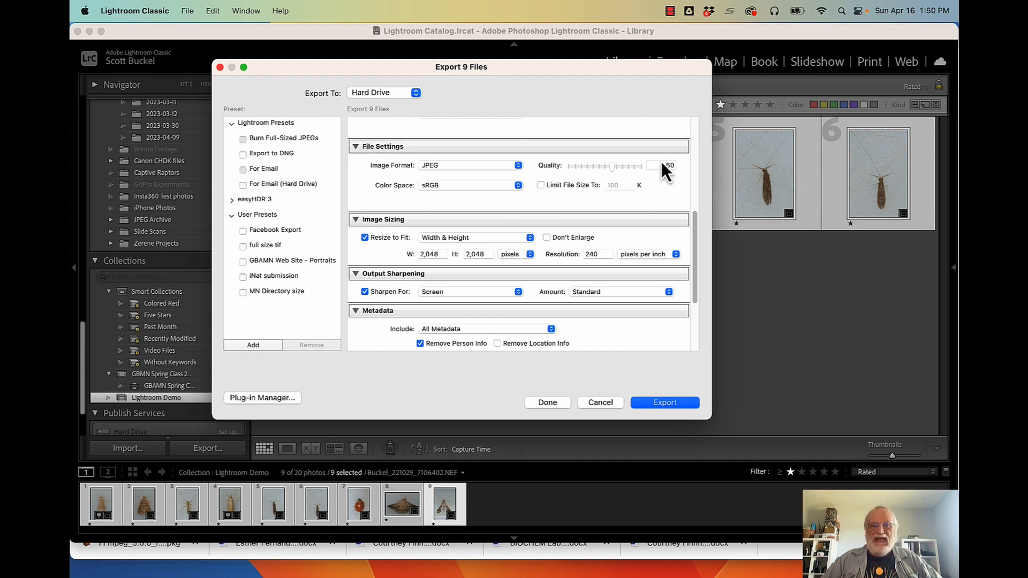
{"action": "left_click_drag", "start_coordinate": [695, 237], "coordinate": [691, 266]}
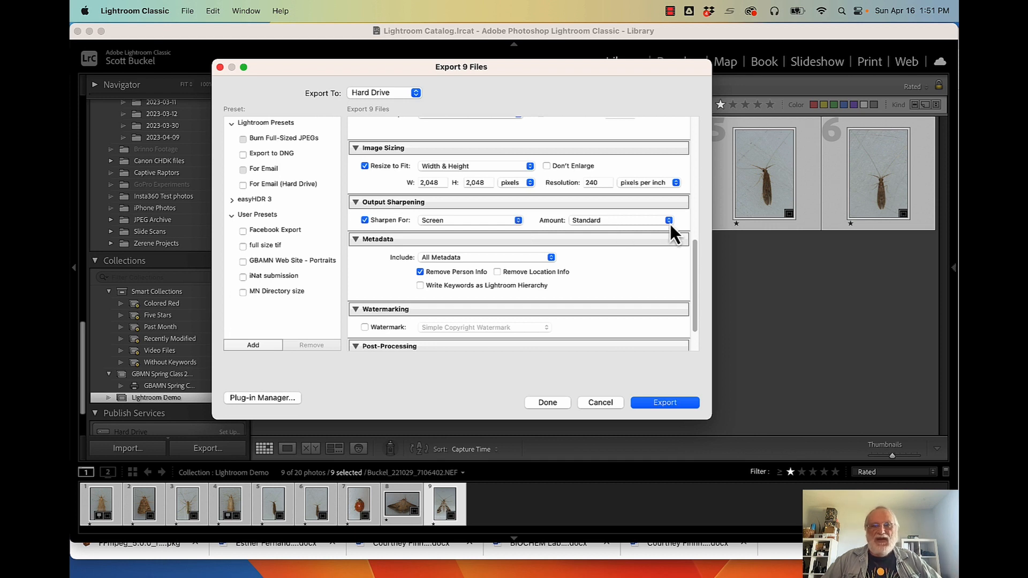
{"action": "left_click_drag", "start_coordinate": [695, 261], "coordinate": [695, 279]}
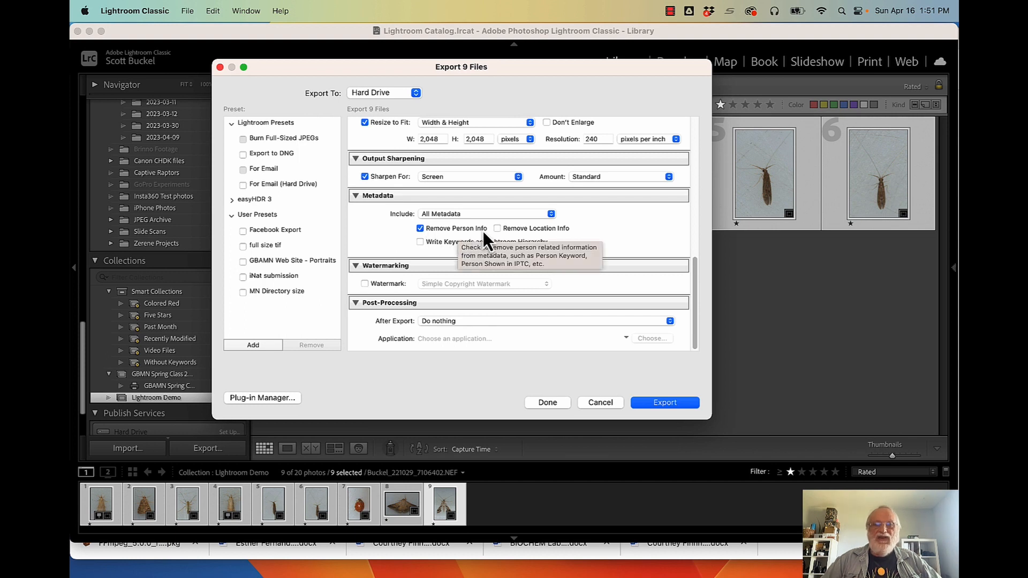
{"action": "left_click", "coordinate": [597, 403]}
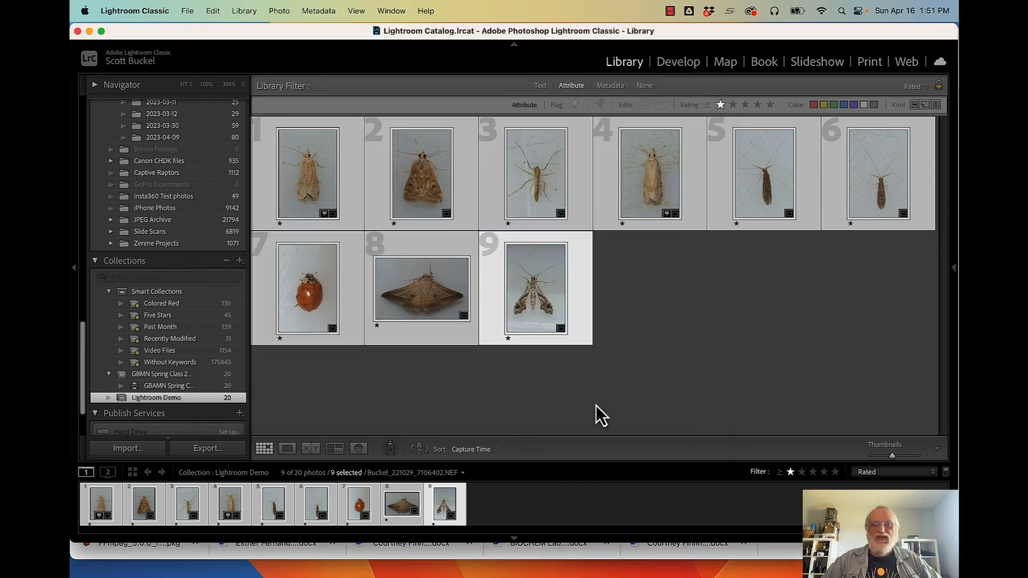
Replace the current selection with the six insect photos in the first row of the grid.
{"action": "left_click", "coordinate": [650, 335]}
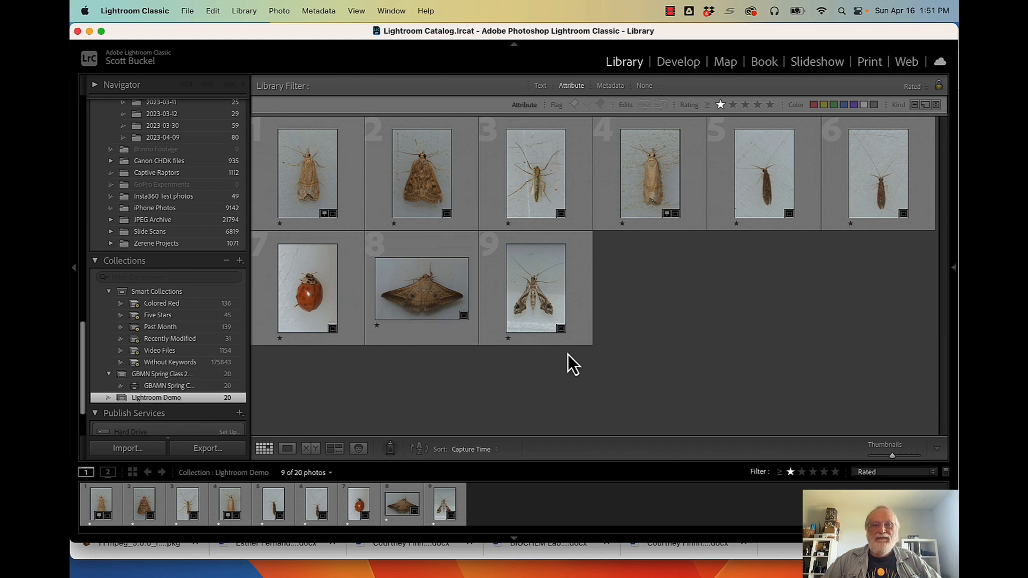
{"action": "left_click", "coordinate": [583, 287]}
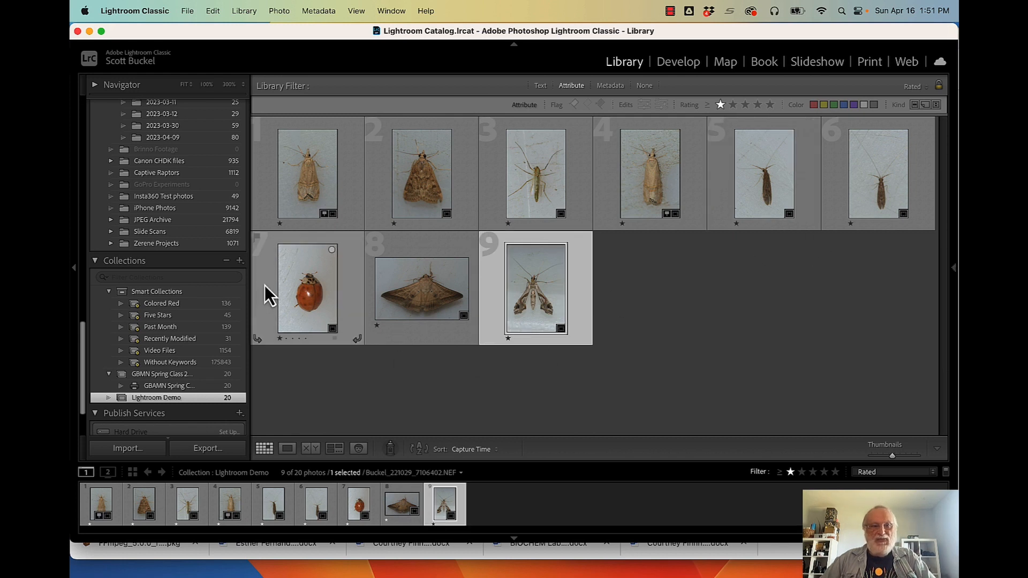
{"action": "left_click", "coordinate": [268, 165]}
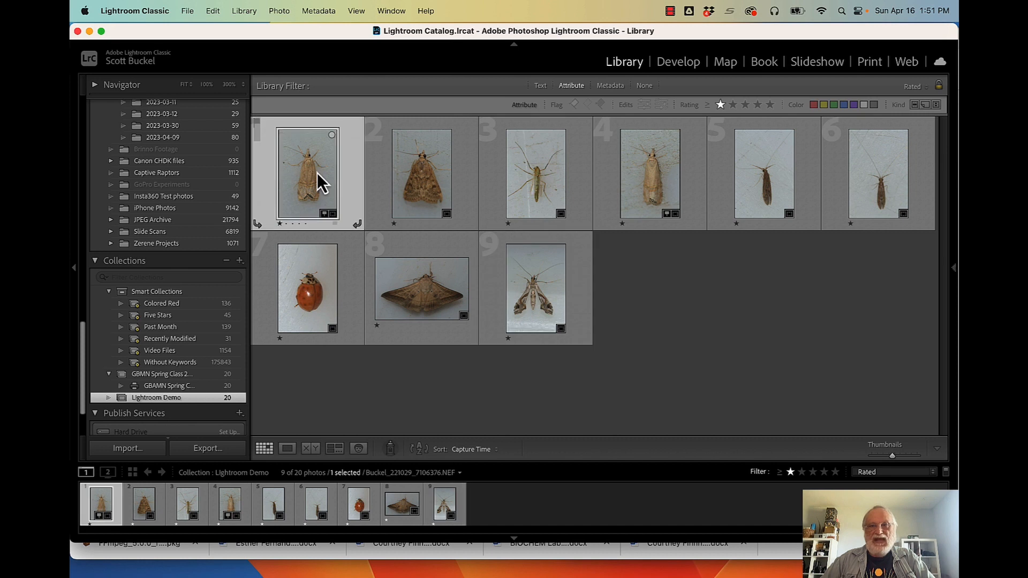
{"action": "left_click", "coordinate": [922, 175], "text": "shift"}
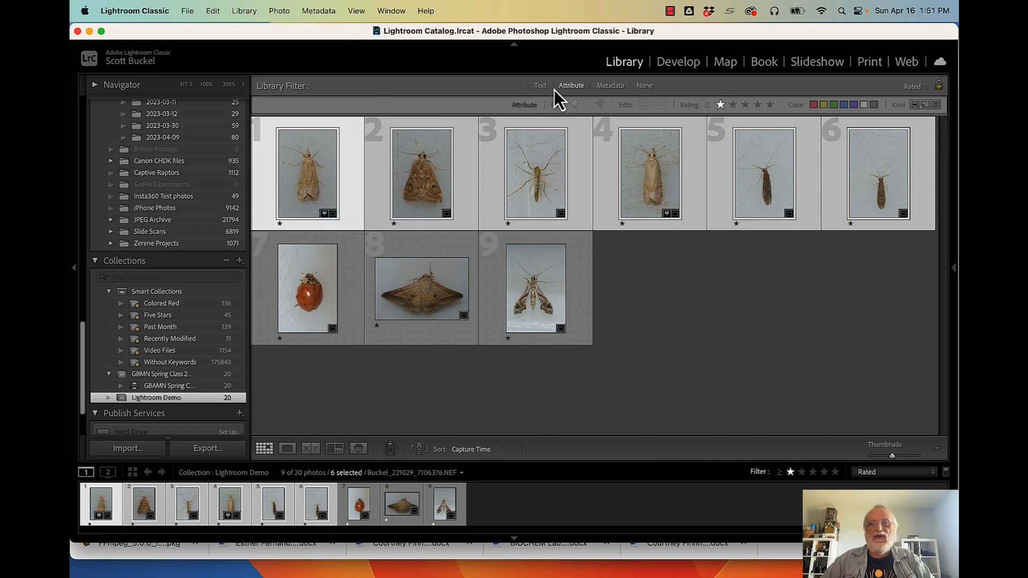
Switch to the map for the six selected photos and check the two-photo pin beside the Exploration Green trail.
{"action": "left_click", "coordinate": [726, 62]}
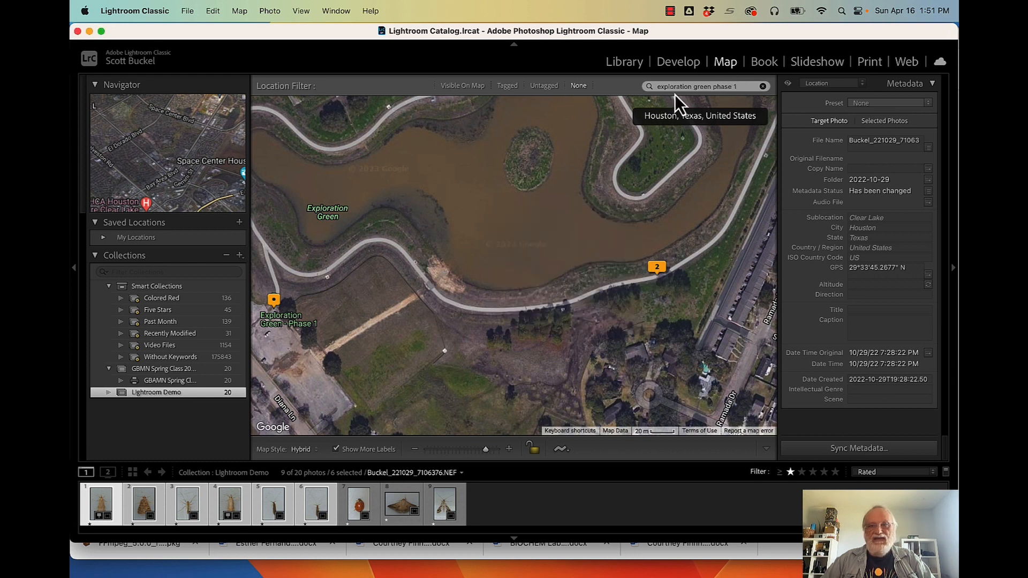
{"action": "left_click", "coordinate": [740, 87]}
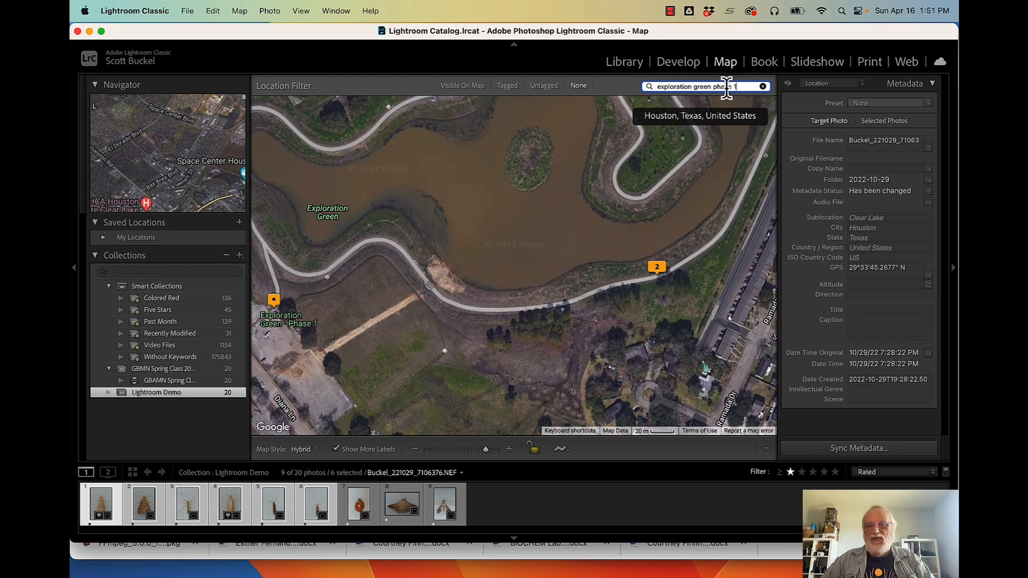
{"action": "mouse_move", "coordinate": [661, 291]}
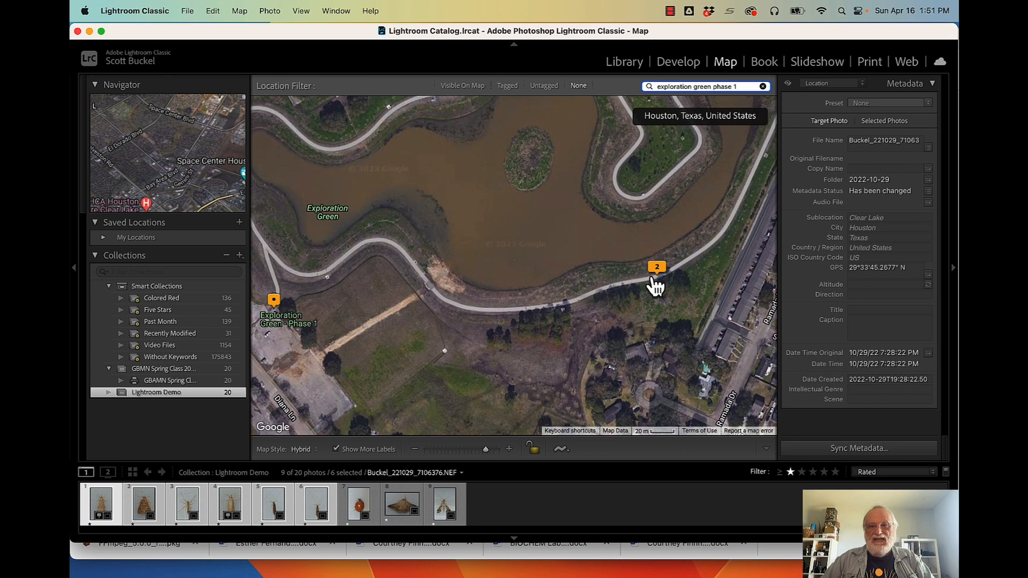
{"action": "right_click", "coordinate": [657, 280]}
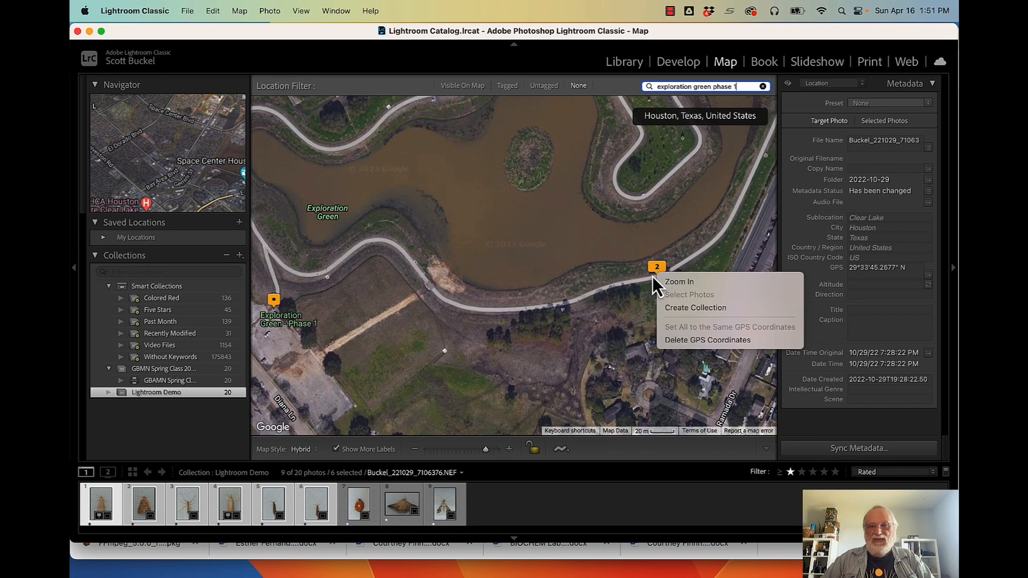
{"action": "left_click", "coordinate": [681, 287]}
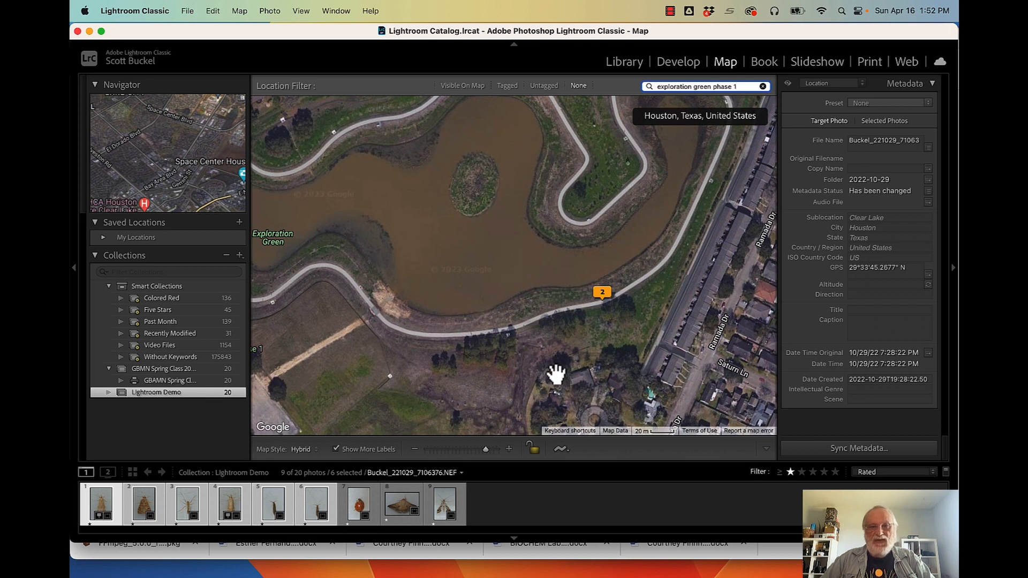
Select the first seven photos and assign them GPS coordinates at the two-photo pin beside the Exploration Green trail.
{"action": "left_click", "coordinate": [85, 515]}
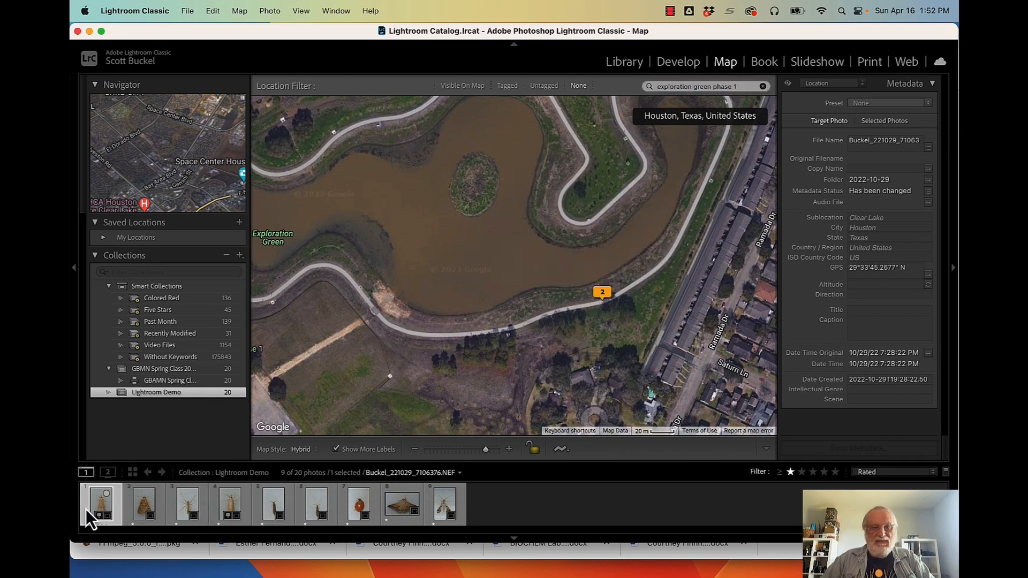
{"action": "left_click", "coordinate": [369, 510], "text": "shift"}
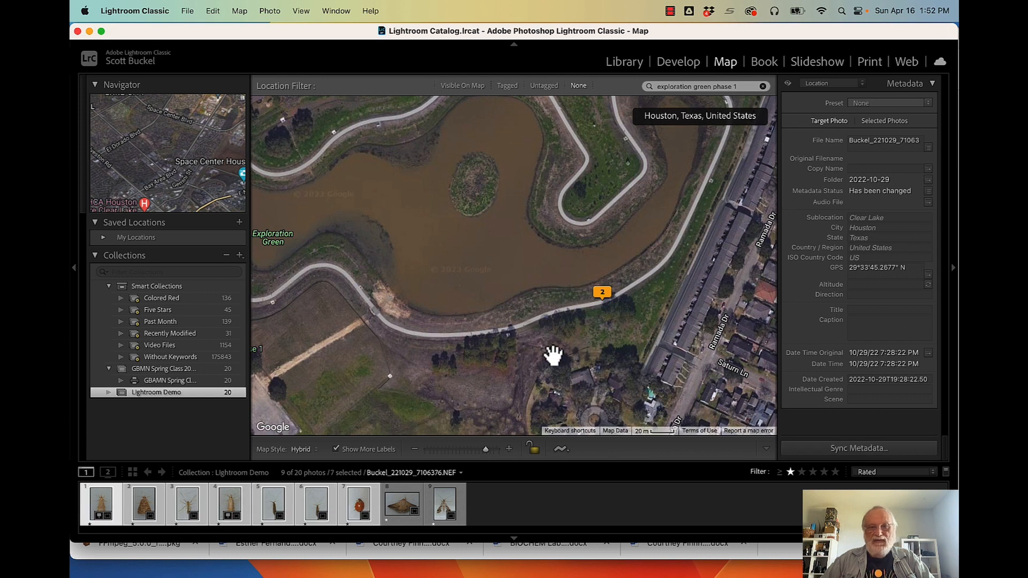
{"action": "right_click", "coordinate": [603, 311]}
{"action": "left_click", "coordinate": [639, 320]}
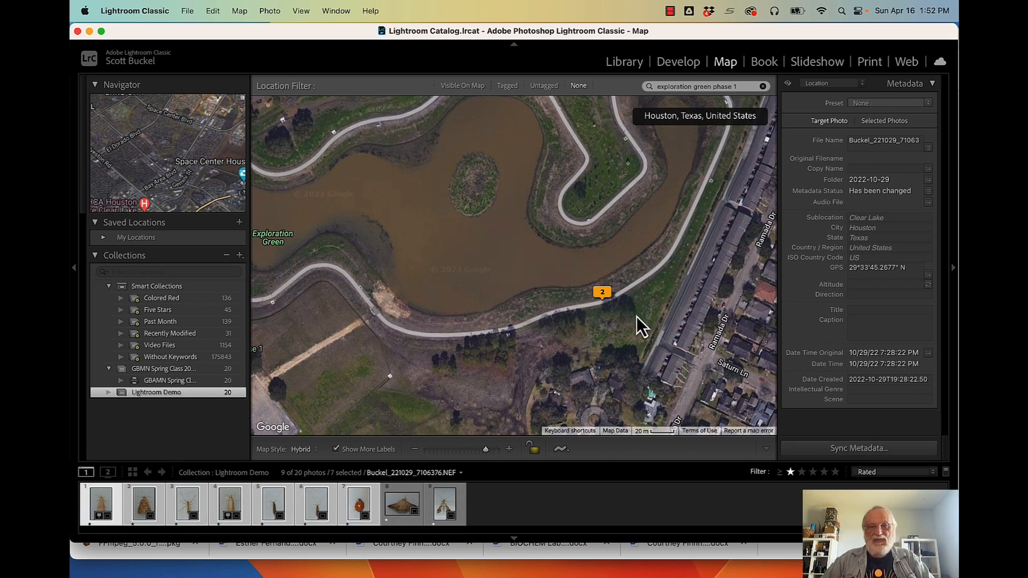
{"action": "left_click", "coordinate": [602, 304]}
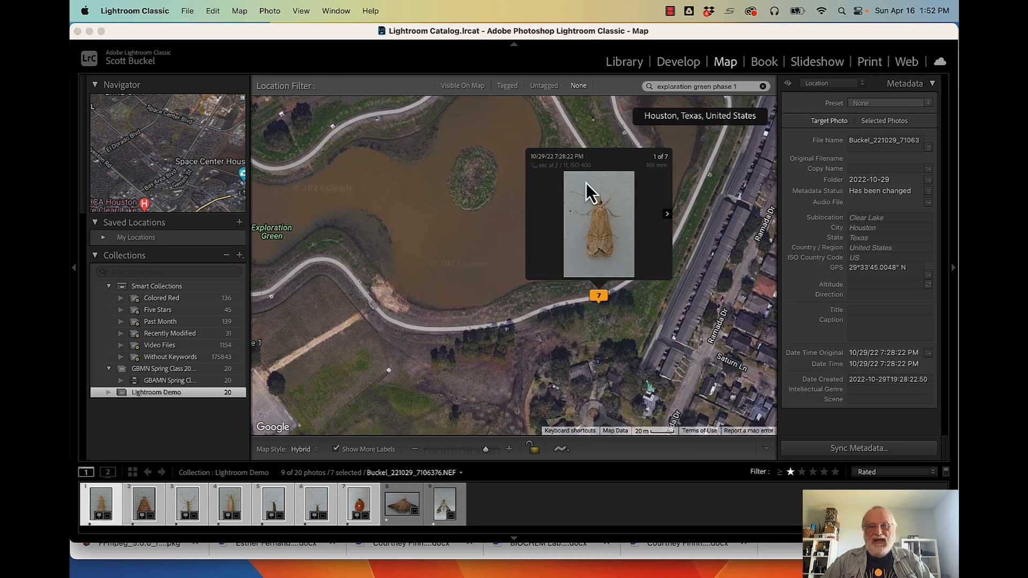
Check individual photos for GPS metadata, comparing the last two moths with the geotagged photos in the set.
{"action": "left_click", "coordinate": [461, 513]}
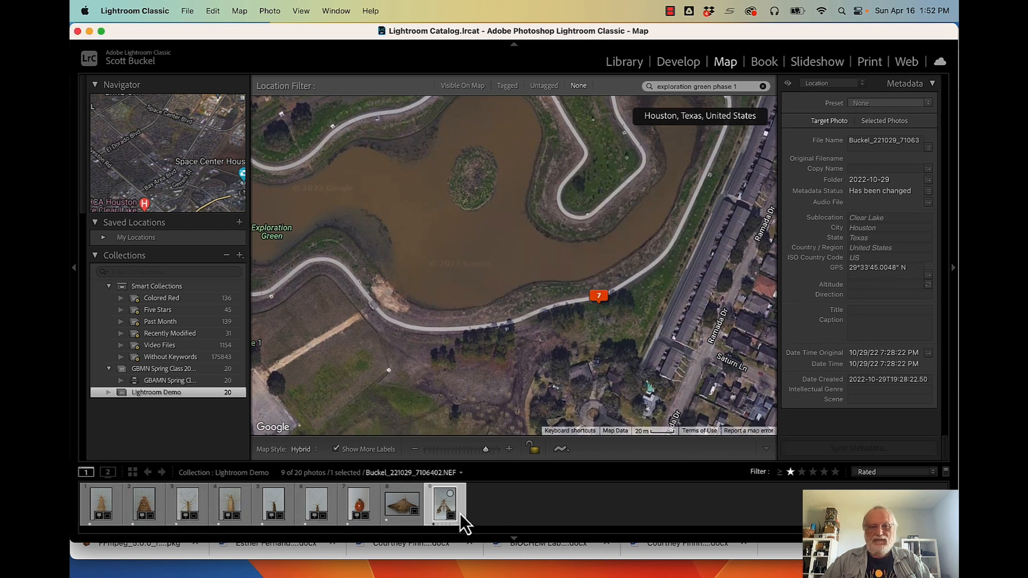
{"action": "left_click", "coordinate": [411, 522]}
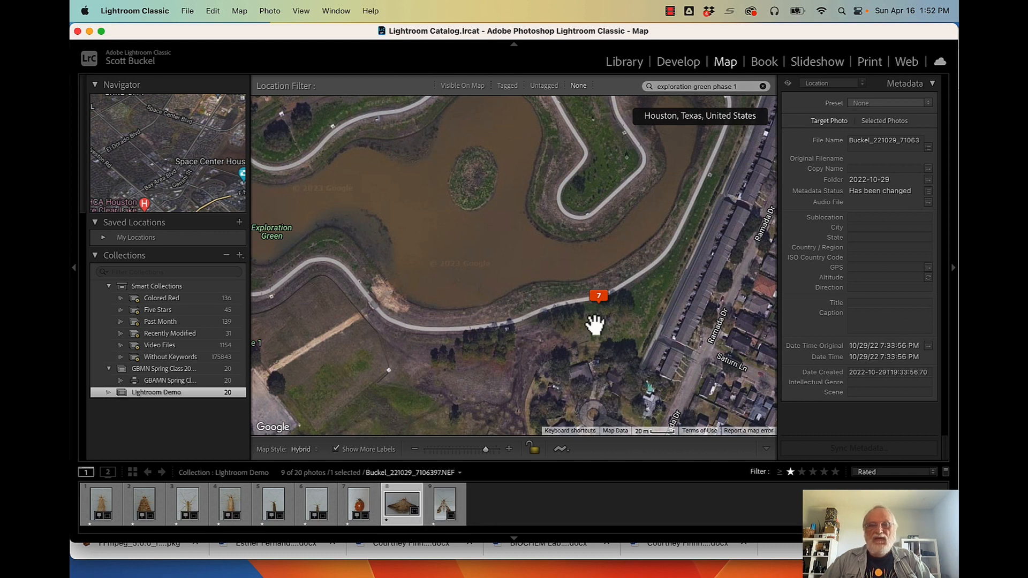
{"action": "left_click", "coordinate": [86, 506]}
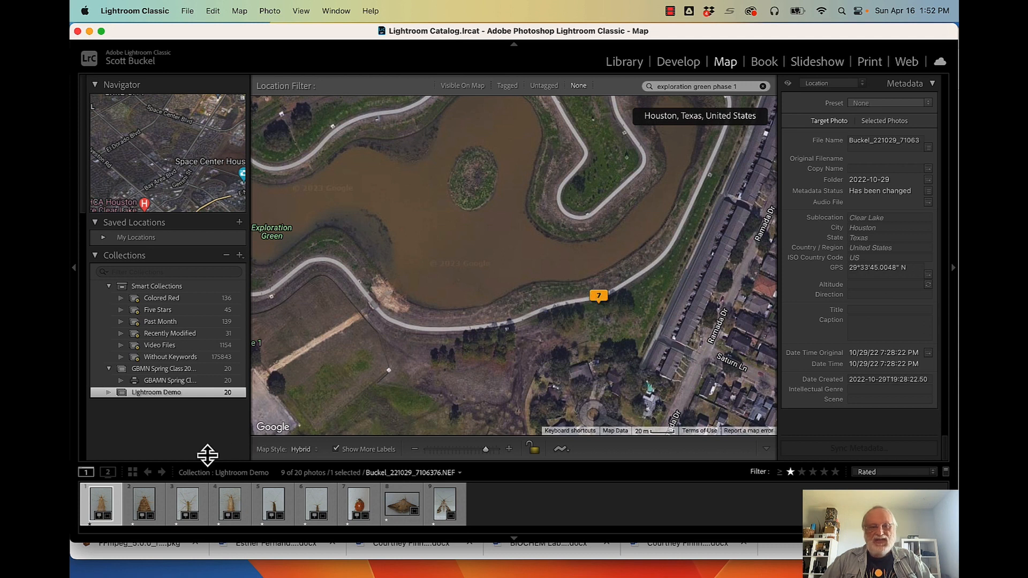
{"action": "left_click", "coordinate": [159, 514]}
{"action": "left_click", "coordinate": [185, 513]}
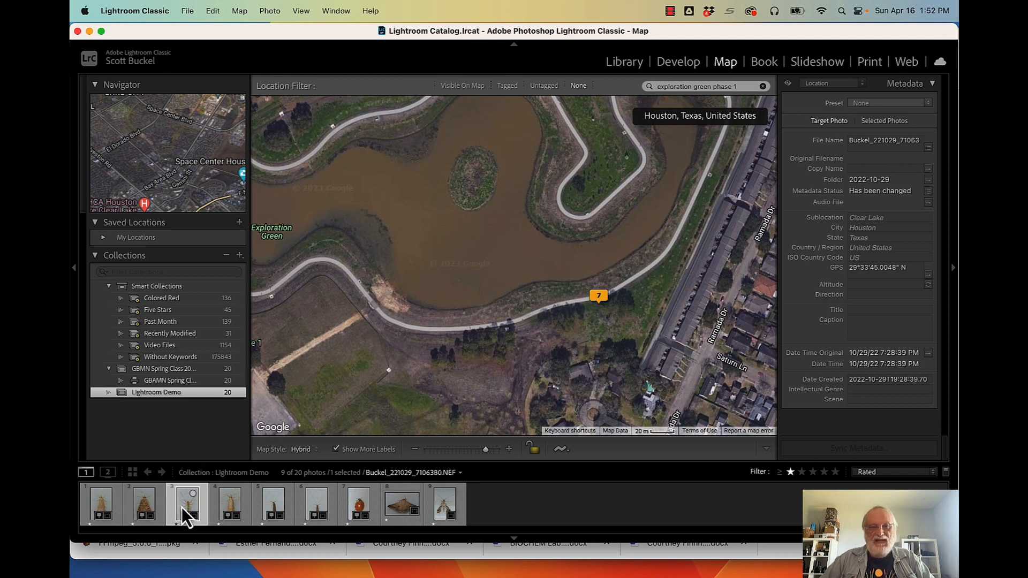
{"action": "left_click", "coordinate": [345, 503]}
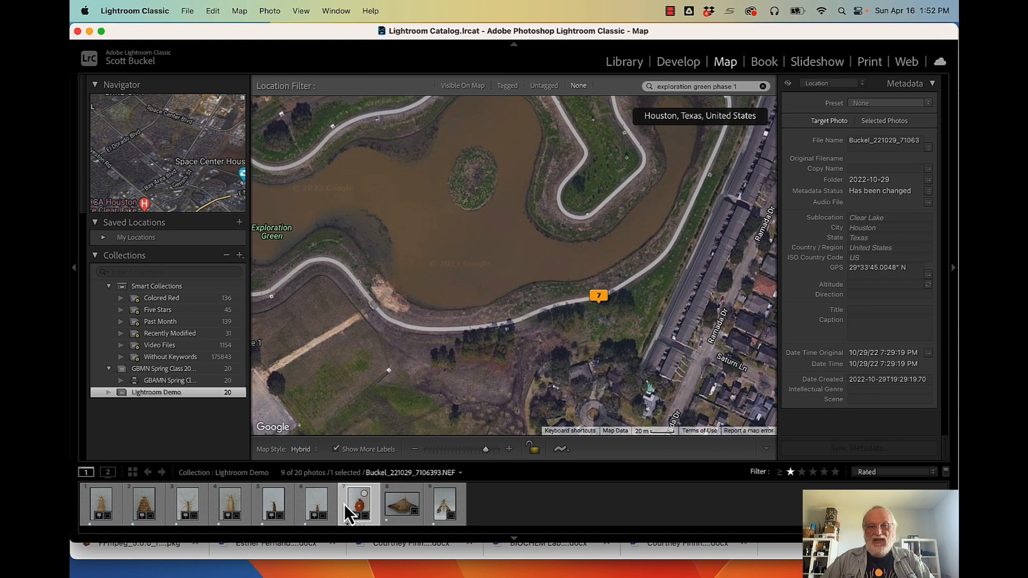
{"action": "left_click", "coordinate": [276, 510]}
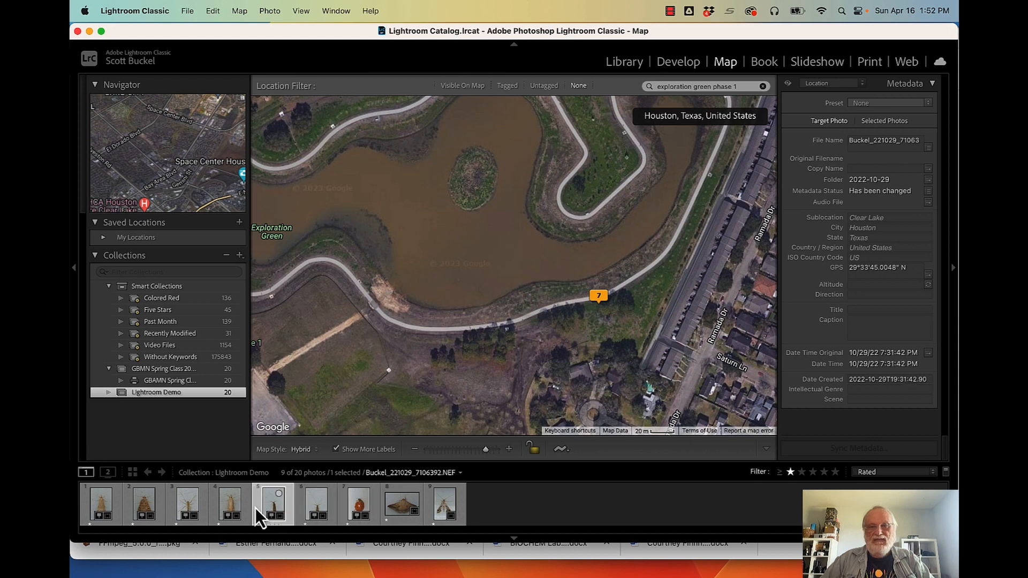
Return to the Library, select all nine rated photos and export them to the iNat submissions folder with the _iNat filename suffix.
{"action": "left_click", "coordinate": [624, 61]}
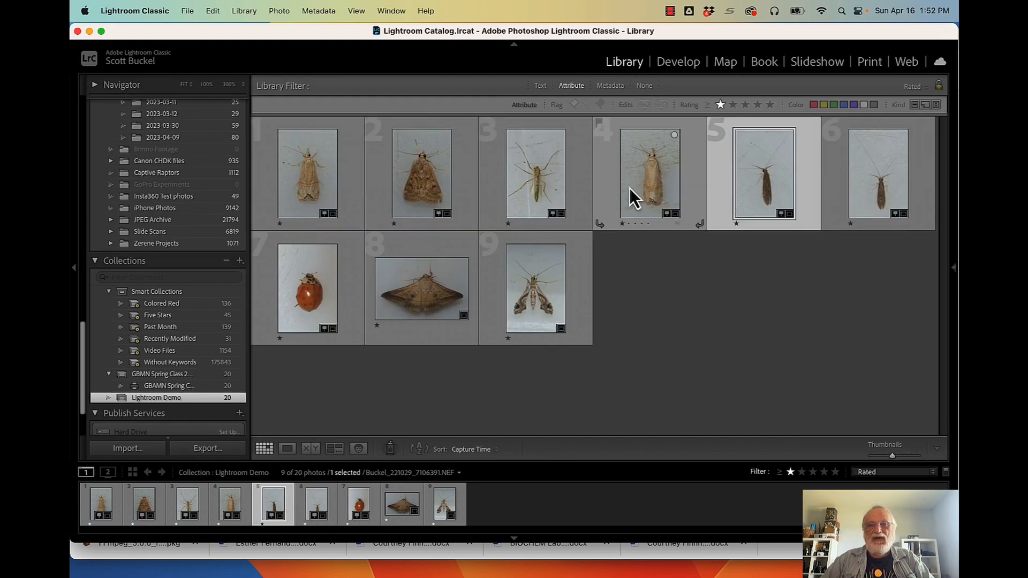
{"action": "left_click", "coordinate": [269, 175]}
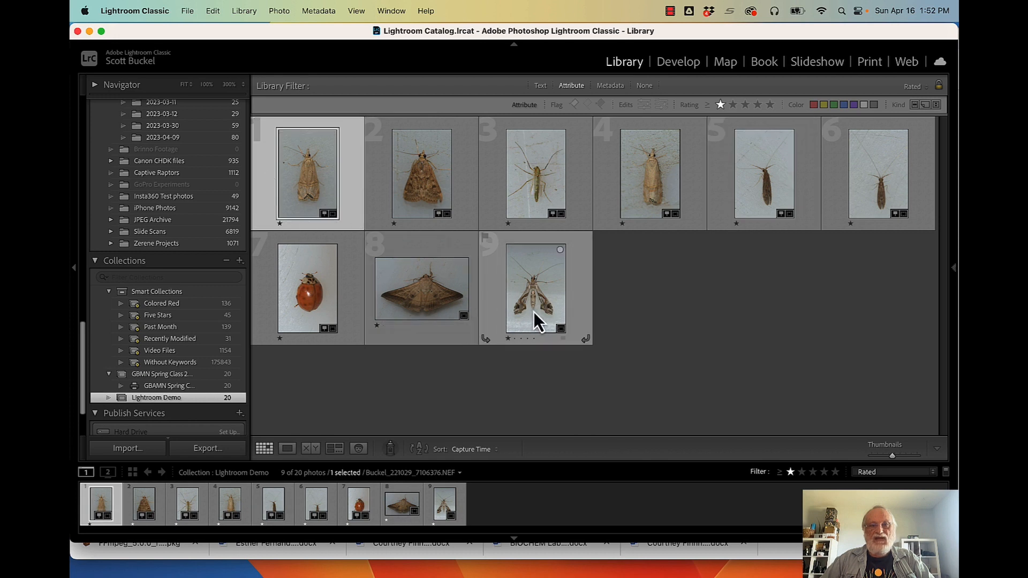
{"action": "left_click", "coordinate": [571, 291], "text": "shift"}
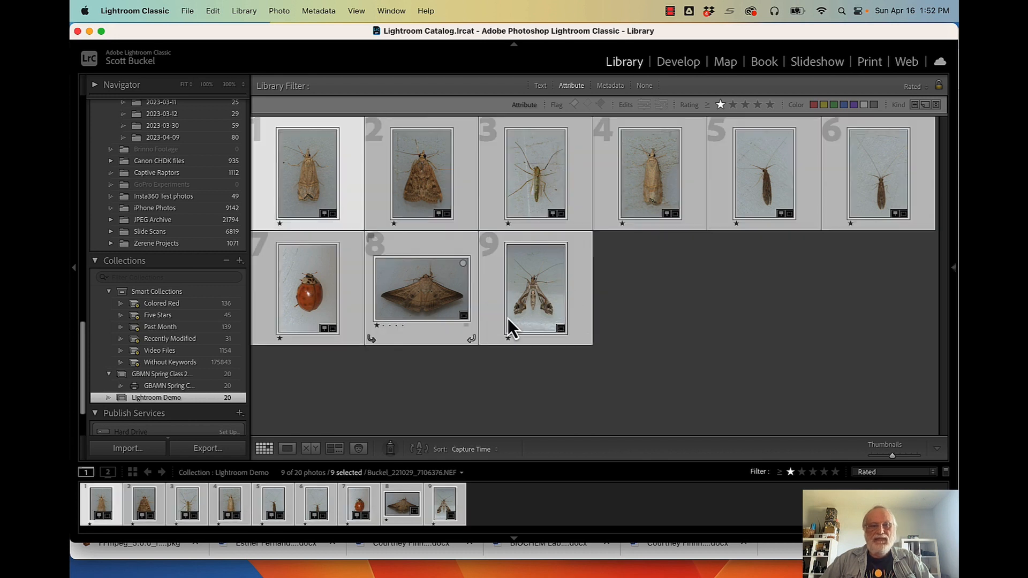
{"action": "left_click", "coordinate": [215, 454]}
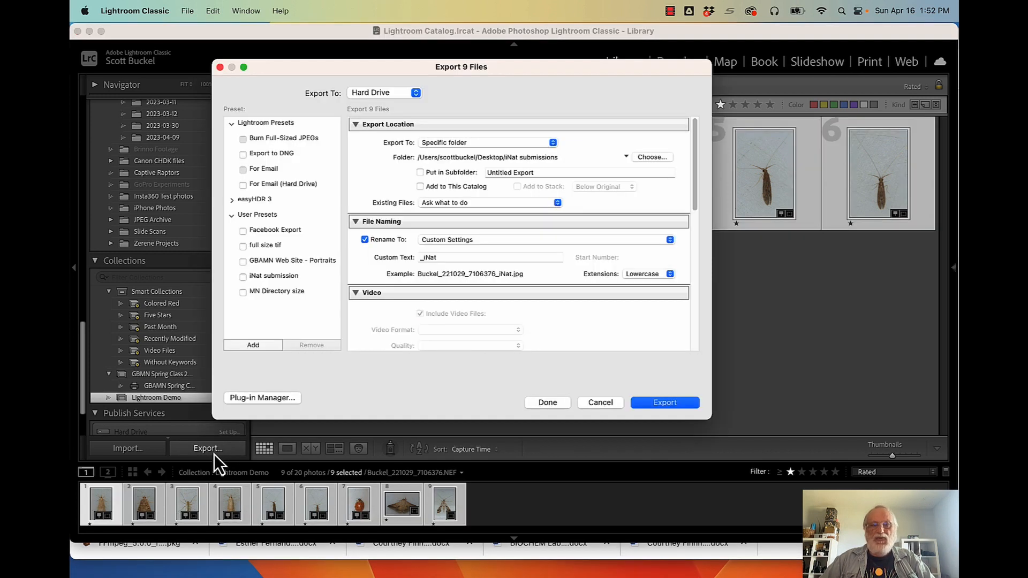
{"action": "left_click_drag", "start_coordinate": [693, 142], "coordinate": [690, 291]}
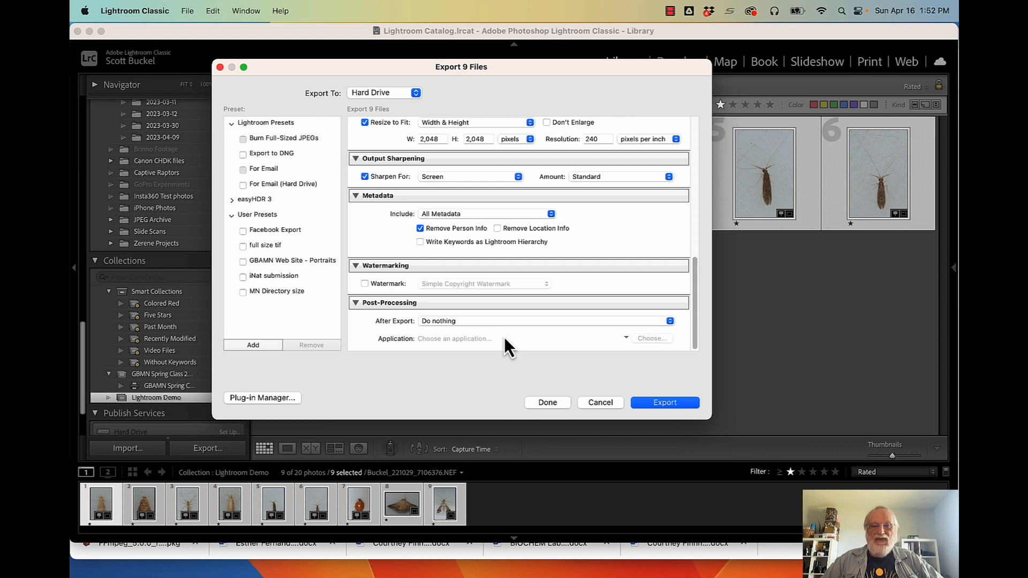
{"action": "left_click", "coordinate": [665, 402]}
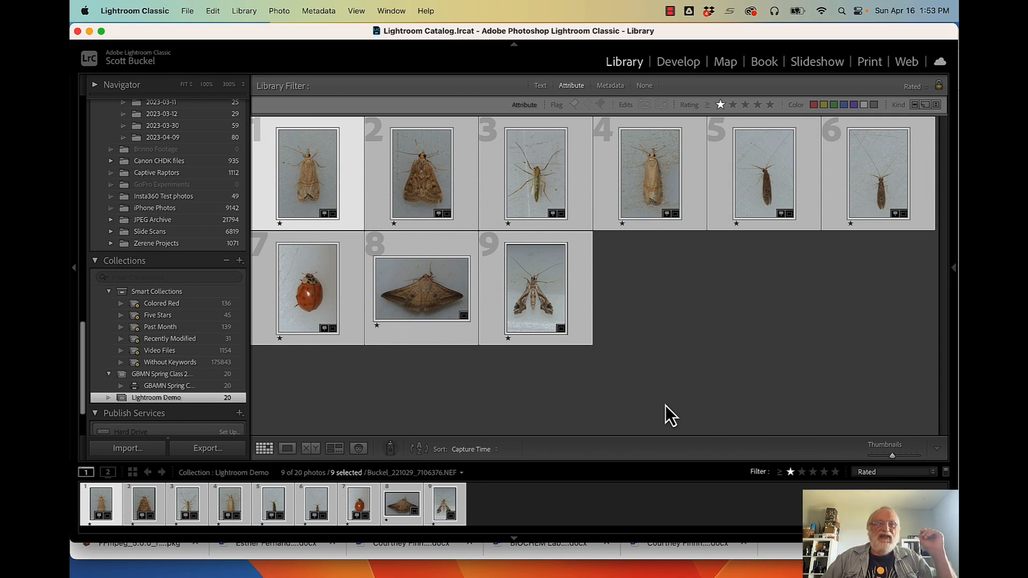
Switch to iNaturalist in Chrome and add the nine exported _iNat JPEGs from the iNat submissions folder to a new upload.
{"action": "left_click", "coordinate": [90, 32]}
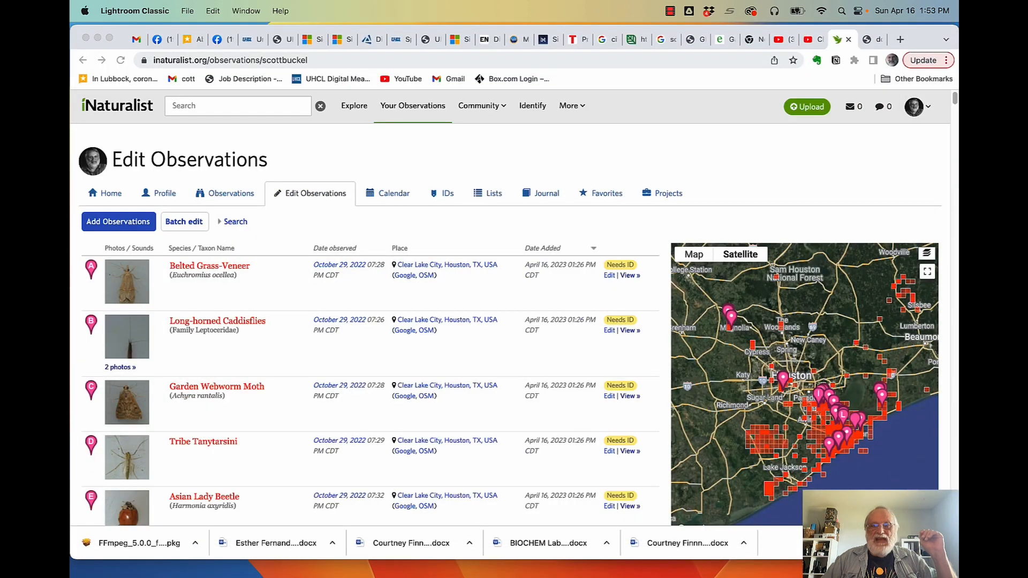
{"action": "left_click", "coordinate": [807, 108]}
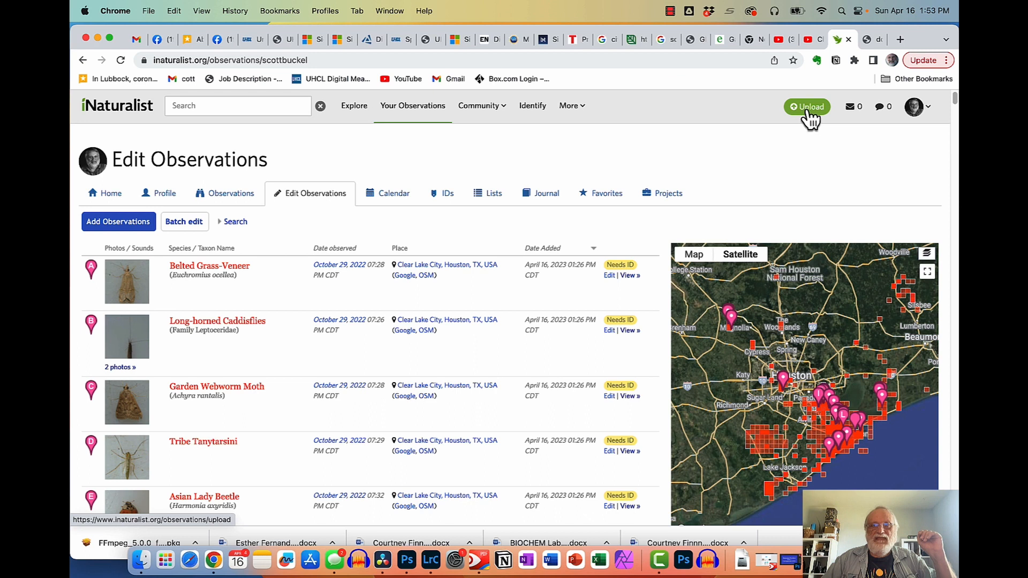
{"action": "left_click", "coordinate": [809, 107]}
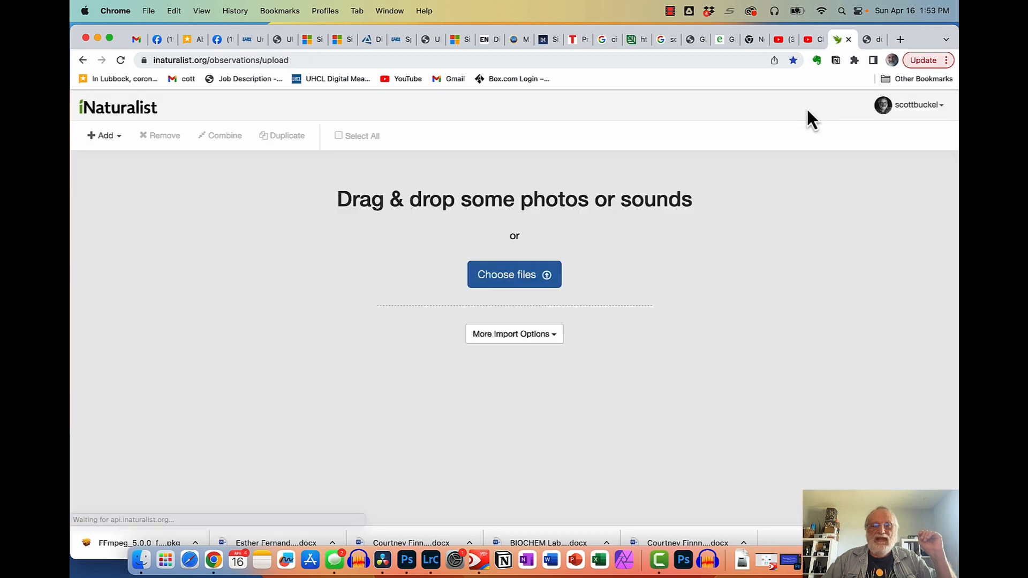
{"action": "left_click", "coordinate": [516, 284]}
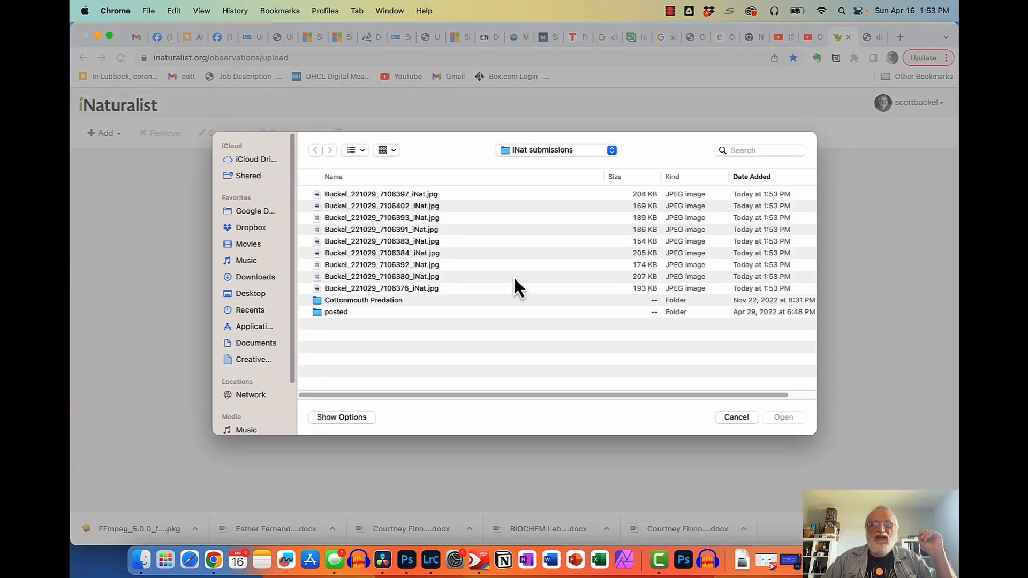
{"action": "left_click", "coordinate": [407, 196]}
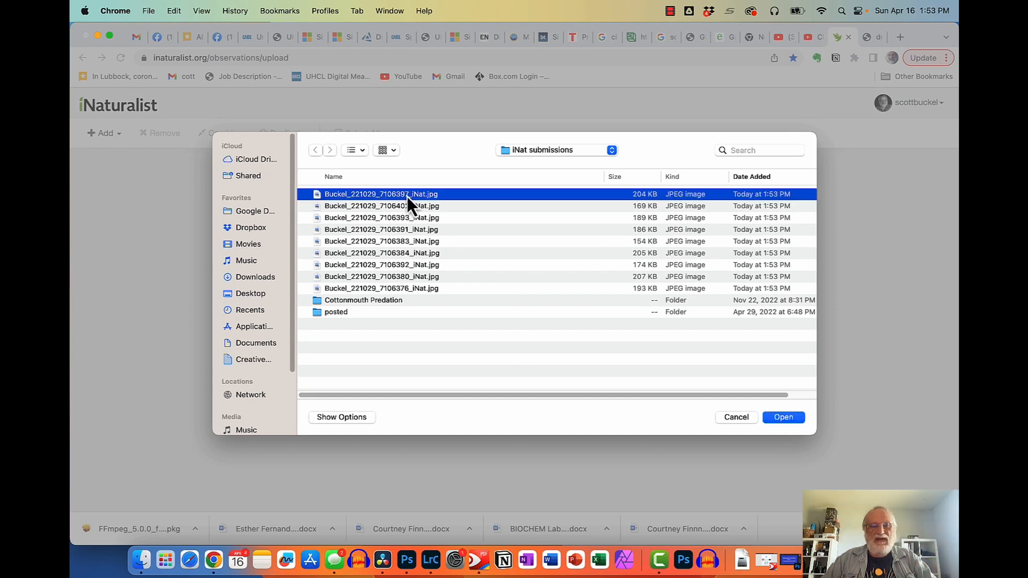
{"action": "left_click", "coordinate": [410, 291], "text": "shift"}
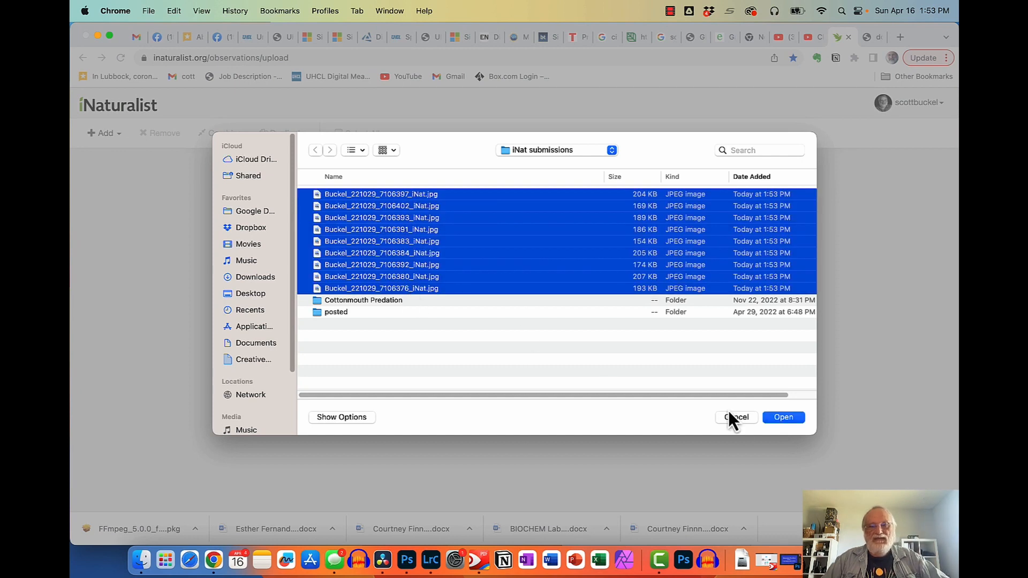
{"action": "left_click", "coordinate": [781, 419]}
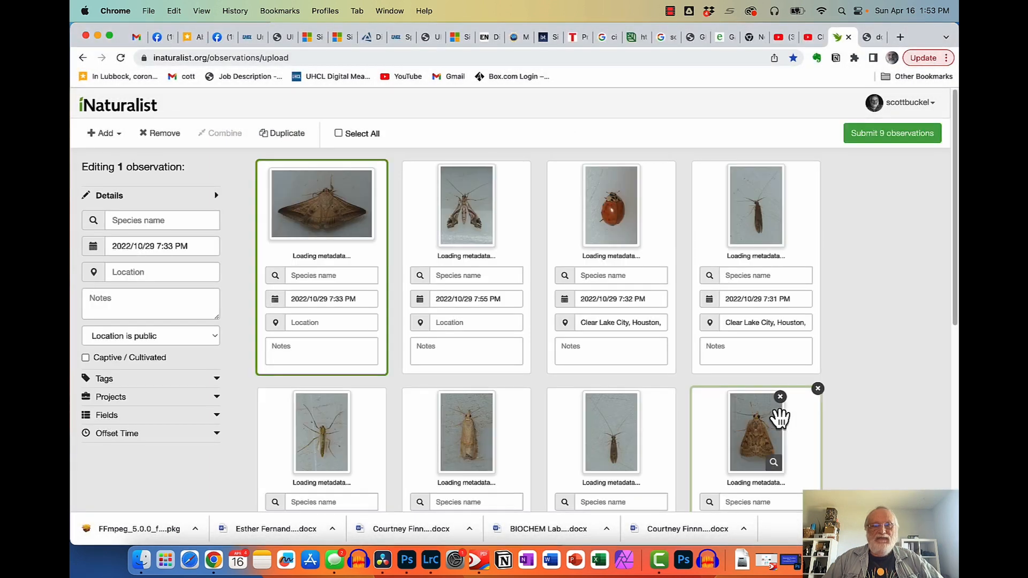
Examine the date and location fields of all nine uploaded observations.
{"action": "left_click_drag", "start_coordinate": [955, 202], "coordinate": [958, 181]}
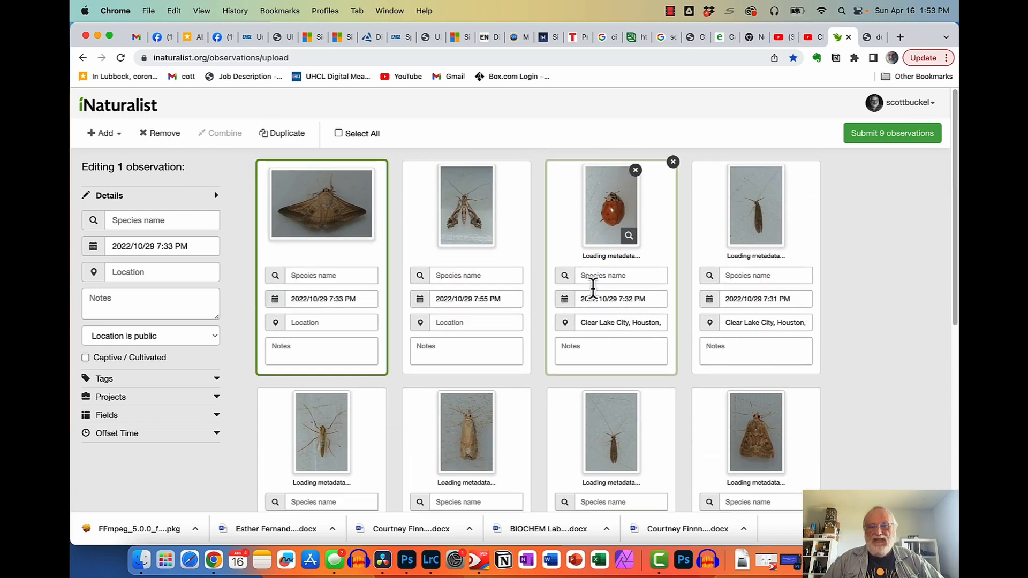
{"action": "scroll", "coordinate": [868, 344], "scroll_direction": "down", "scroll_amount": 2}
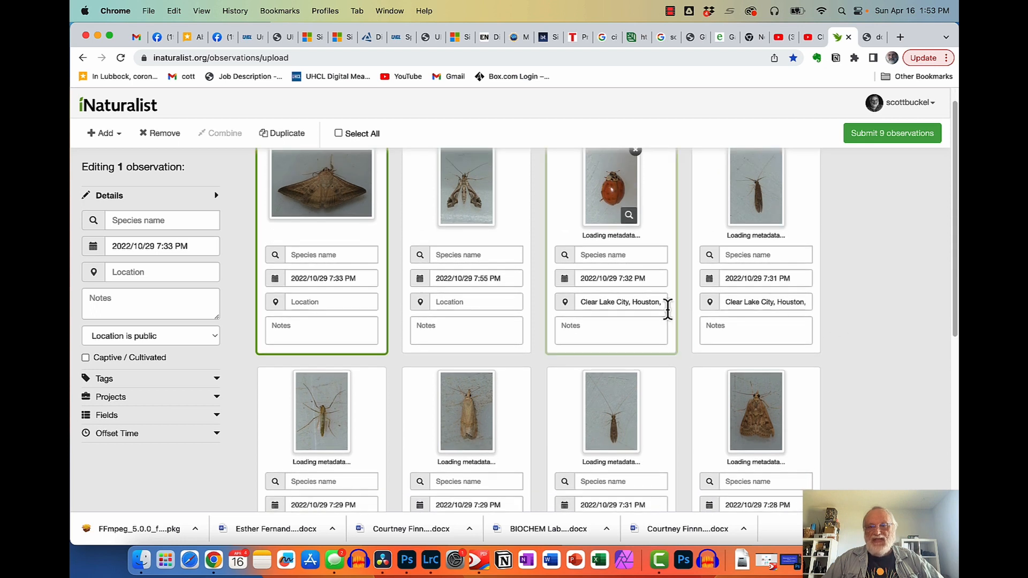
{"action": "scroll", "coordinate": [943, 289], "scroll_direction": "down", "scroll_amount": 5}
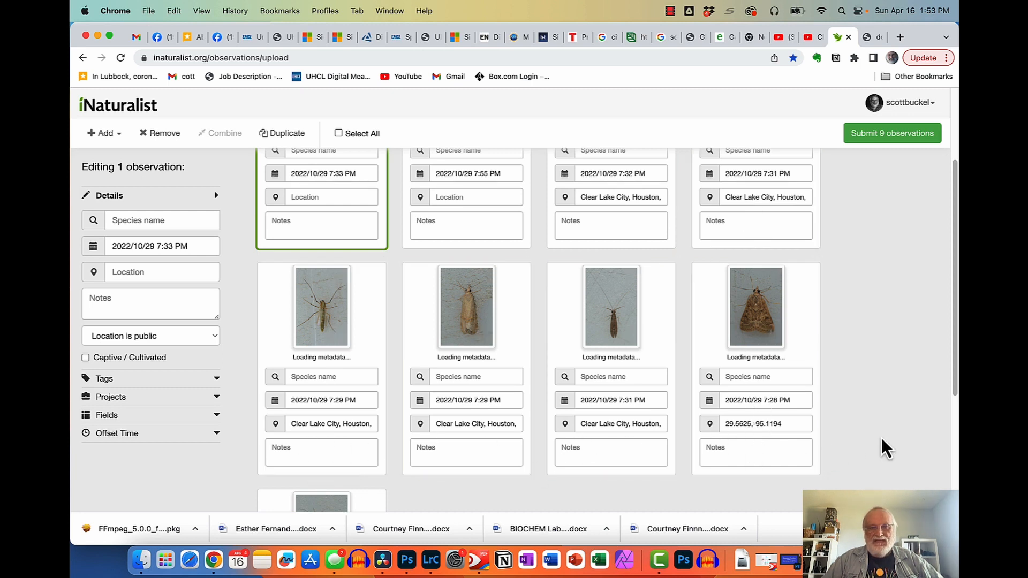
{"action": "scroll", "coordinate": [894, 427], "scroll_direction": "up", "scroll_amount": 3}
{"action": "scroll", "coordinate": [886, 426], "scroll_direction": "down", "scroll_amount": 8}
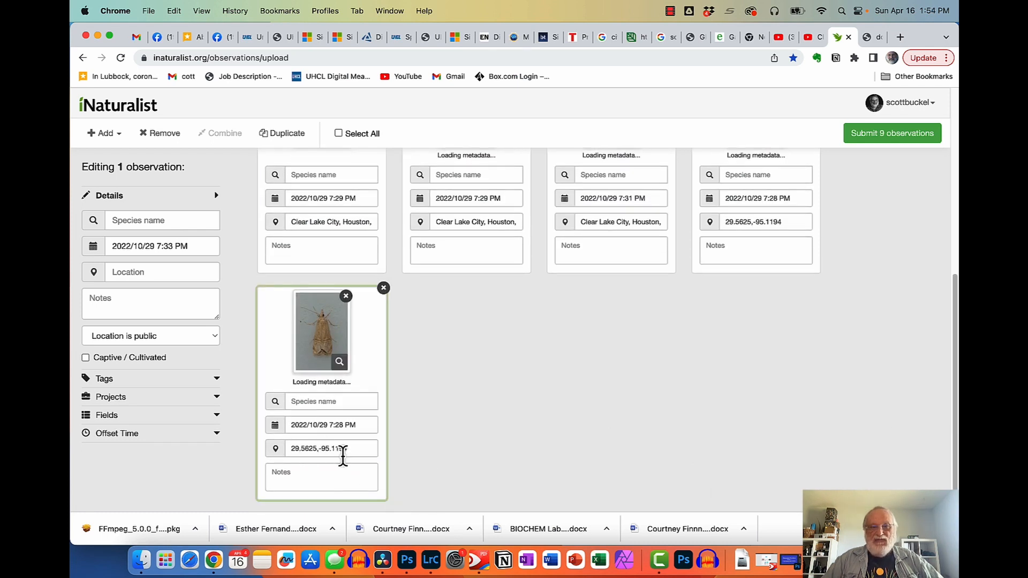
{"action": "scroll", "coordinate": [613, 441], "scroll_direction": "up", "scroll_amount": 6}
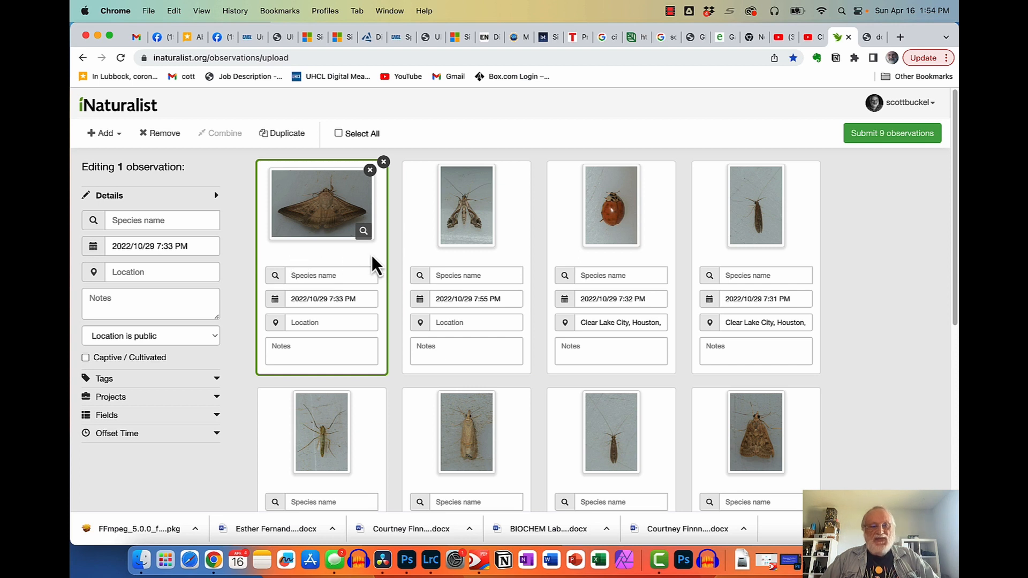
Select both moth observations lacking a location and search the location map for Exploration Green - Phase 1, Houston, as their shared location.
{"action": "left_click", "coordinate": [517, 249], "text": "super"}
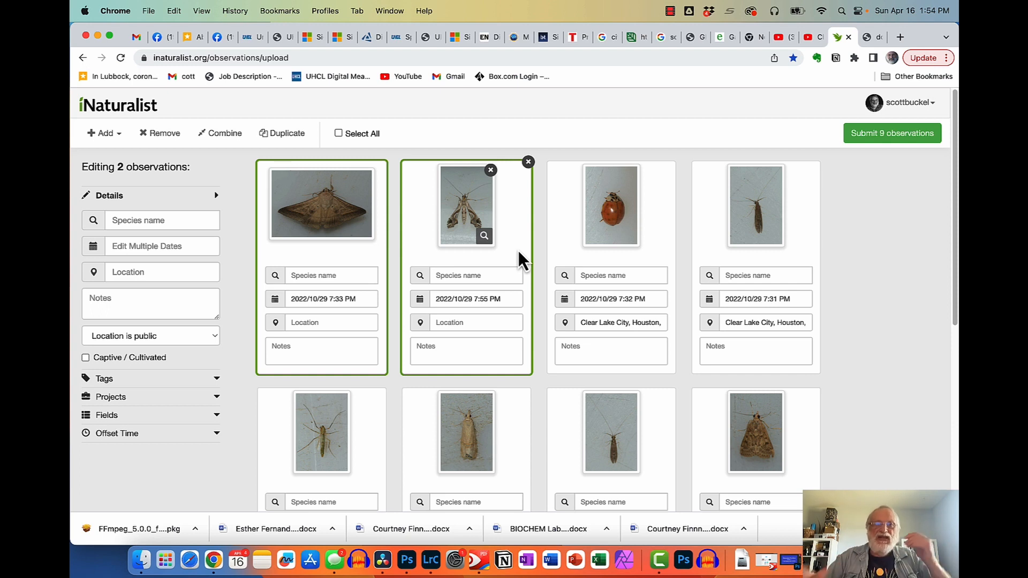
{"action": "left_click", "coordinate": [119, 275]}
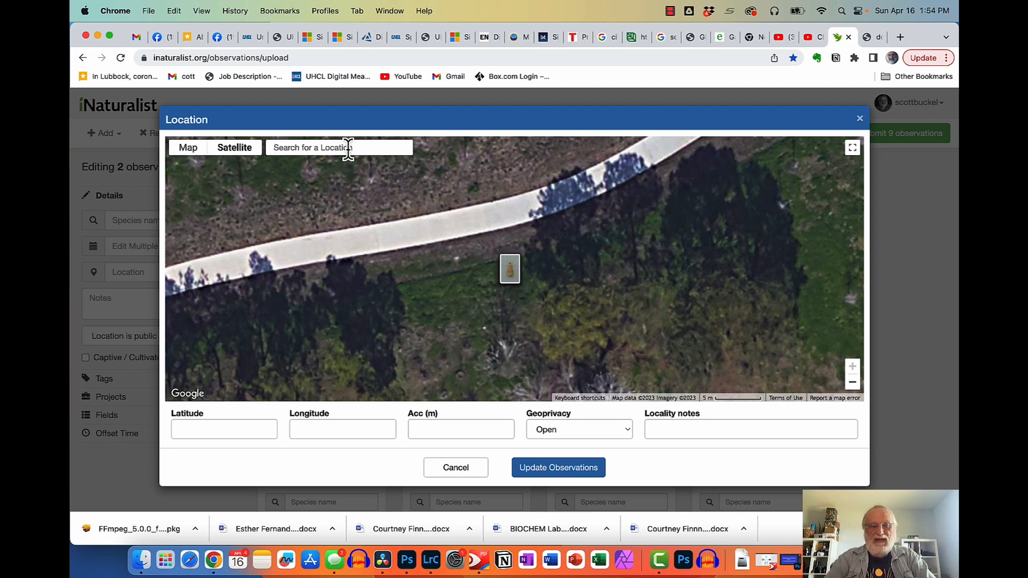
{"action": "type", "text": "expl"}
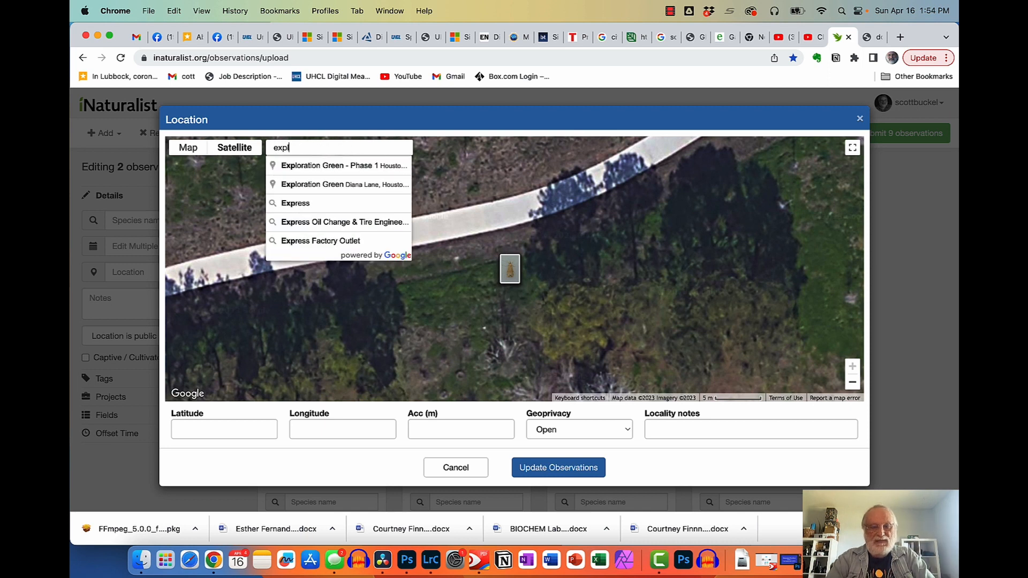
{"action": "type", "text": "oration green ph"}
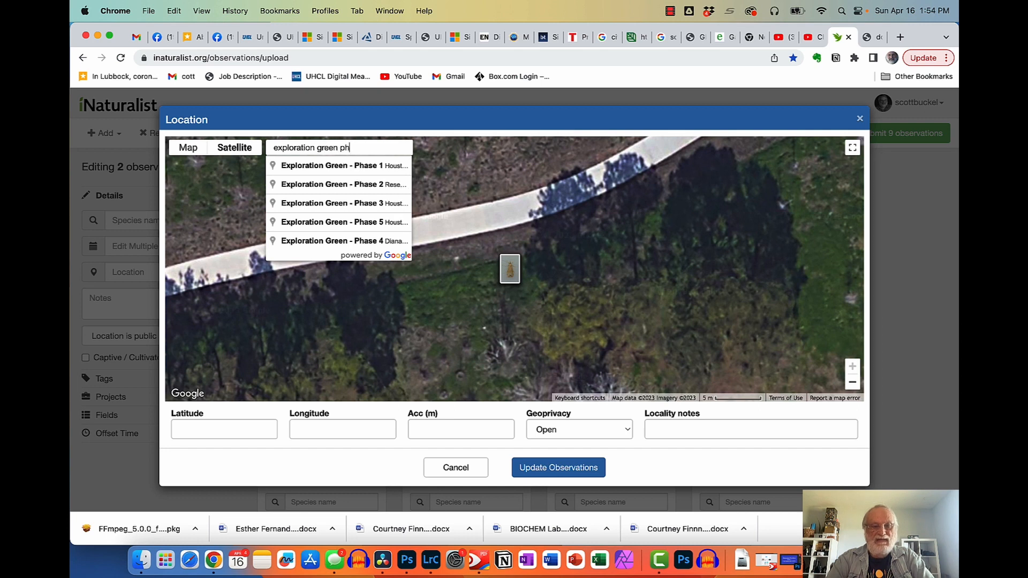
{"action": "type", "text": "ase 1"}
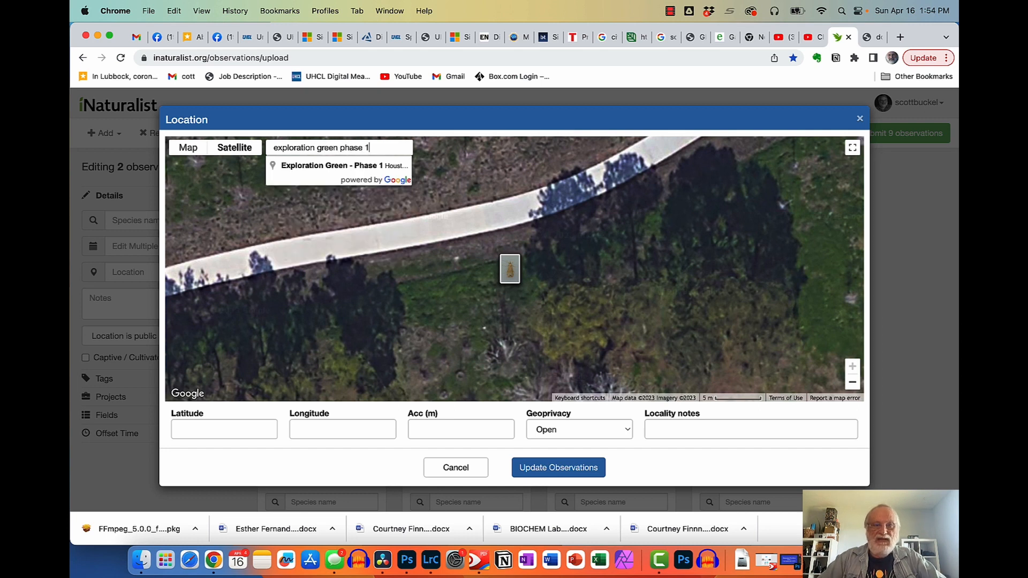
{"action": "left_click", "coordinate": [349, 166]}
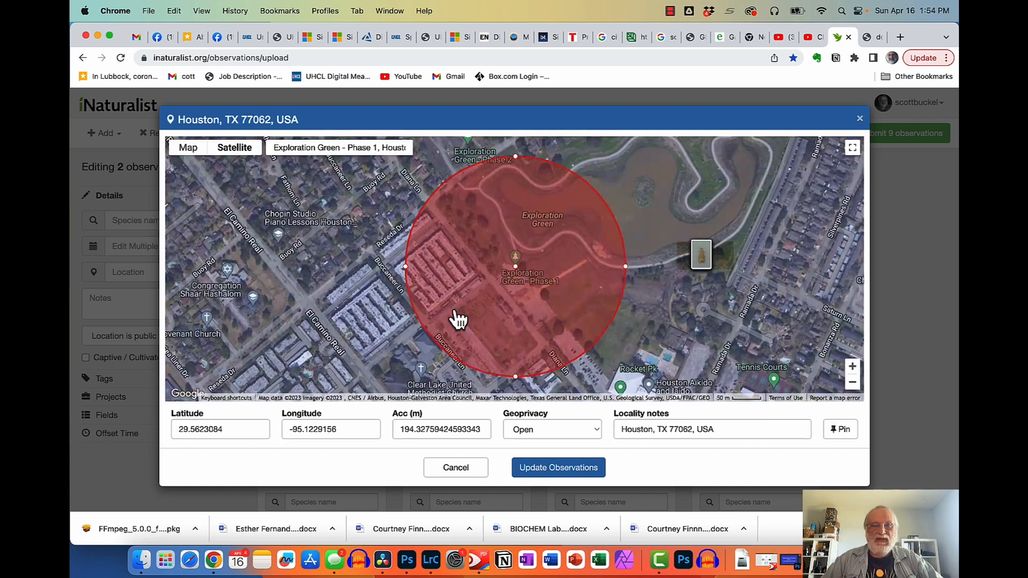
Move the location circle to the geotagged photo beside the pond, shrink its accuracy to about 47 m, and apply it to both observations.
{"action": "mouse_move", "coordinate": [517, 276]}
{"action": "left_mouse_down"}
{"action": "mouse_move", "coordinate": [654, 281]}
{"action": "mouse_move", "coordinate": [692, 266]}
{"action": "left_mouse_up"}
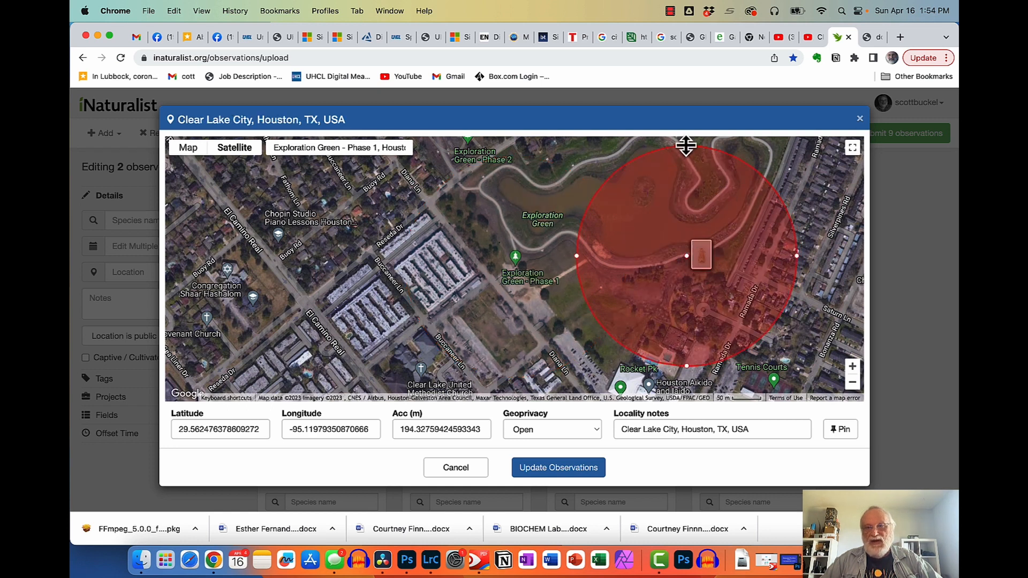
{"action": "left_click_drag", "start_coordinate": [687, 150], "coordinate": [687, 197]}
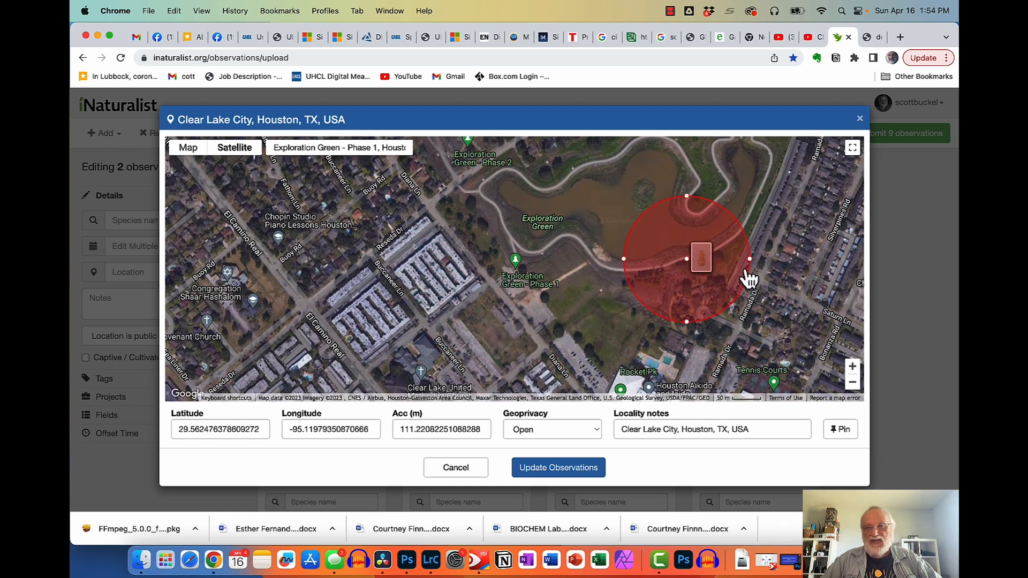
{"action": "left_click_drag", "start_coordinate": [741, 263], "coordinate": [698, 262]}
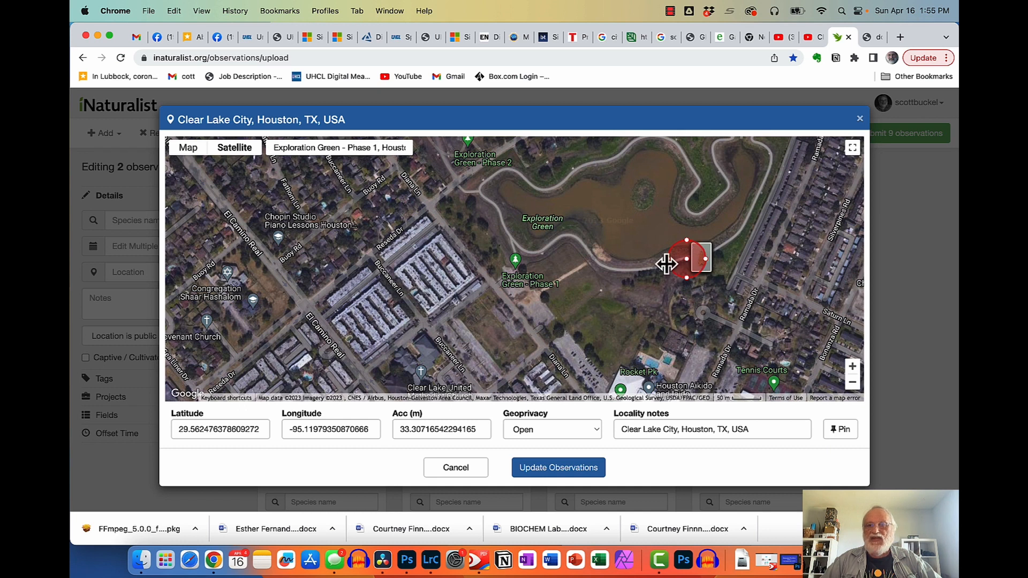
{"action": "mouse_move", "coordinate": [650, 257]}
{"action": "left_mouse_down"}
{"action": "mouse_move", "coordinate": [496, 236]}
{"action": "mouse_move", "coordinate": [507, 259]}
{"action": "mouse_move", "coordinate": [656, 272]}
{"action": "left_mouse_up"}
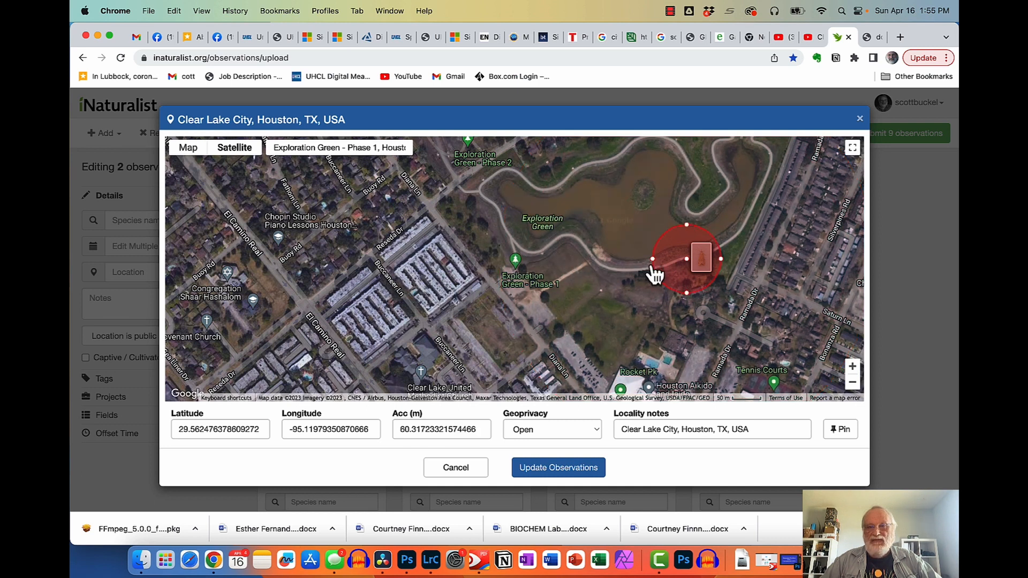
{"action": "left_click_drag", "start_coordinate": [653, 262], "coordinate": [712, 262]}
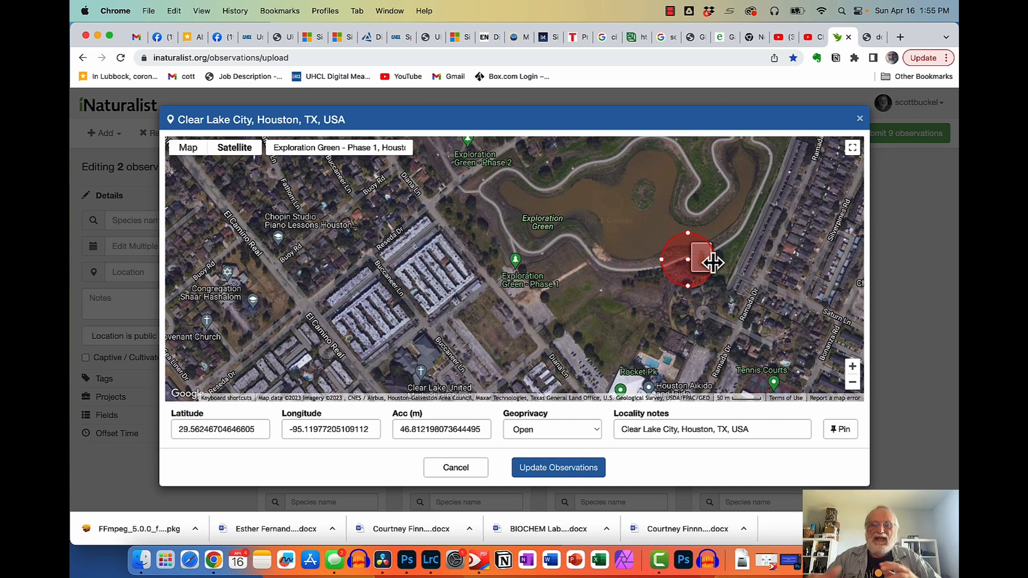
{"action": "left_click", "coordinate": [554, 472]}
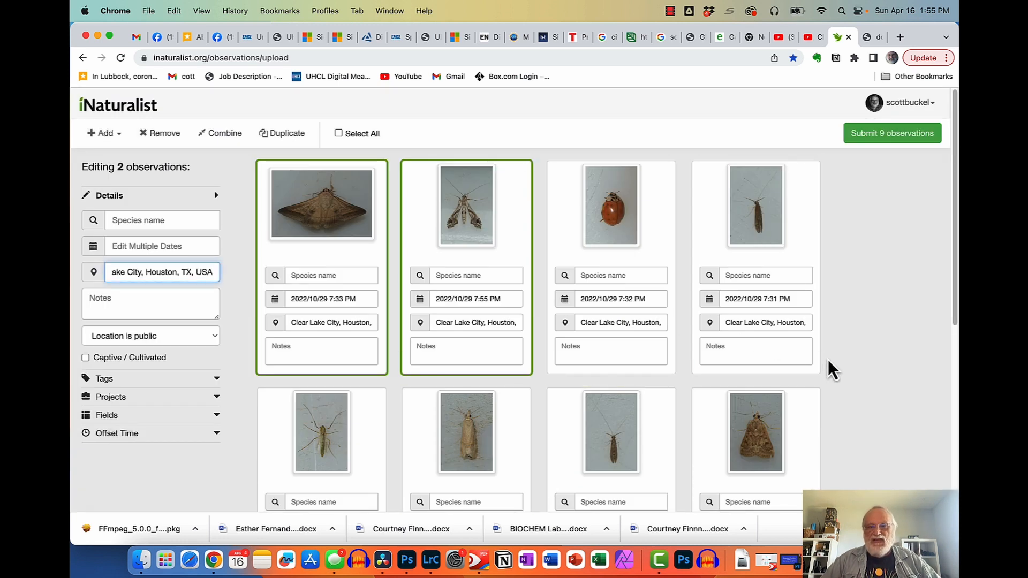
Combine the duplicate caddisfly photo with the other 7:31 PM caddisfly observation so both photos form one observation.
{"action": "scroll", "coordinate": [838, 387], "scroll_direction": "down", "scroll_amount": 5}
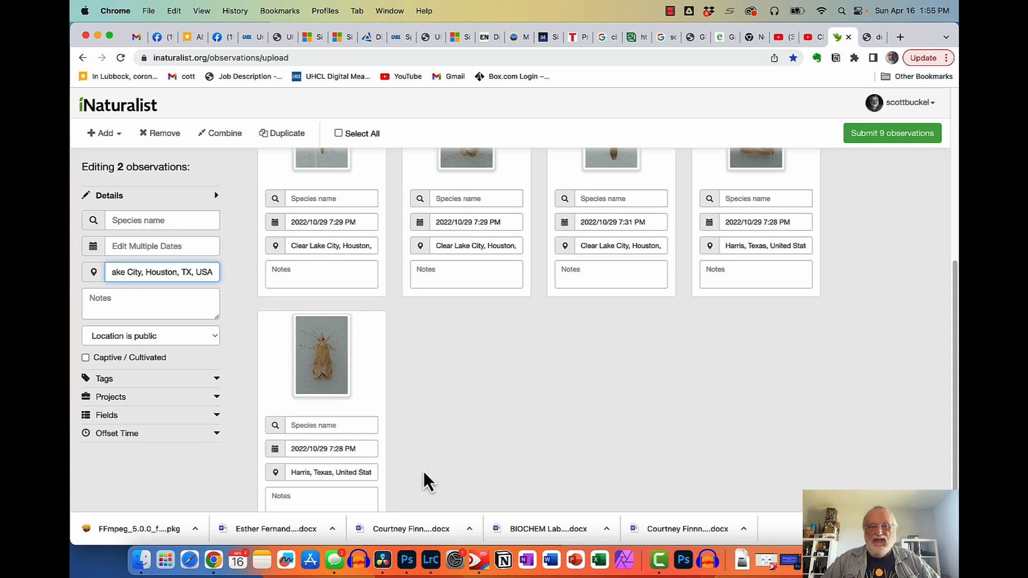
{"action": "scroll", "coordinate": [718, 412], "scroll_direction": "up", "scroll_amount": 4}
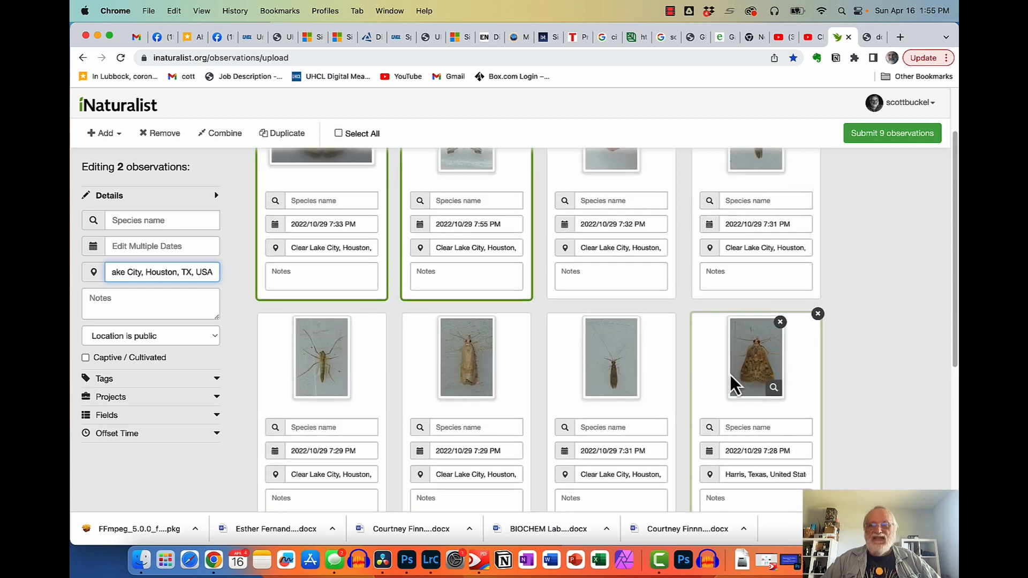
{"action": "scroll", "coordinate": [909, 335], "scroll_direction": "up", "scroll_amount": 2}
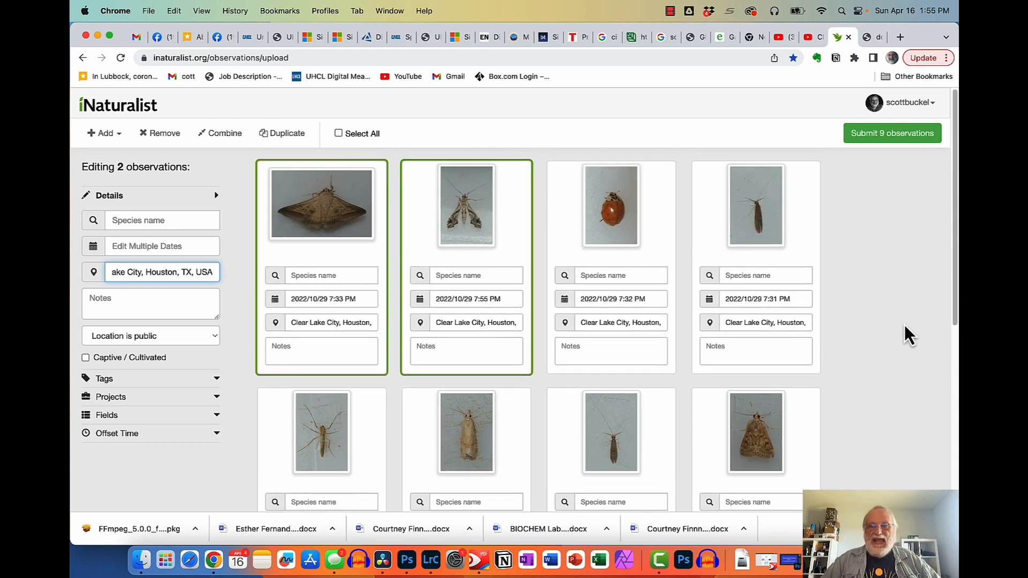
{"action": "left_click_drag", "start_coordinate": [612, 450], "coordinate": [746, 253]}
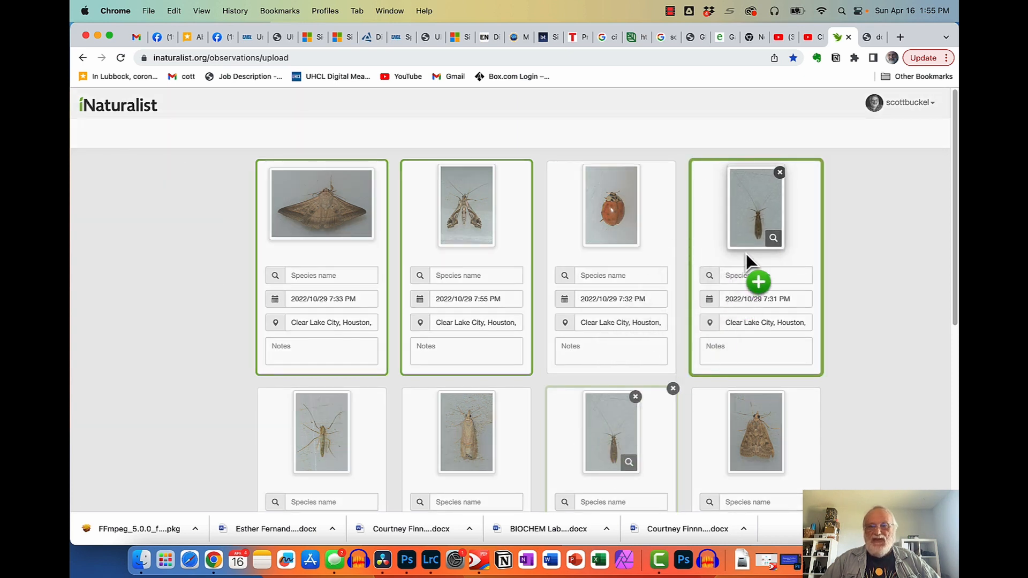
{"action": "left_click_drag", "start_coordinate": [747, 253], "coordinate": [747, 255]}
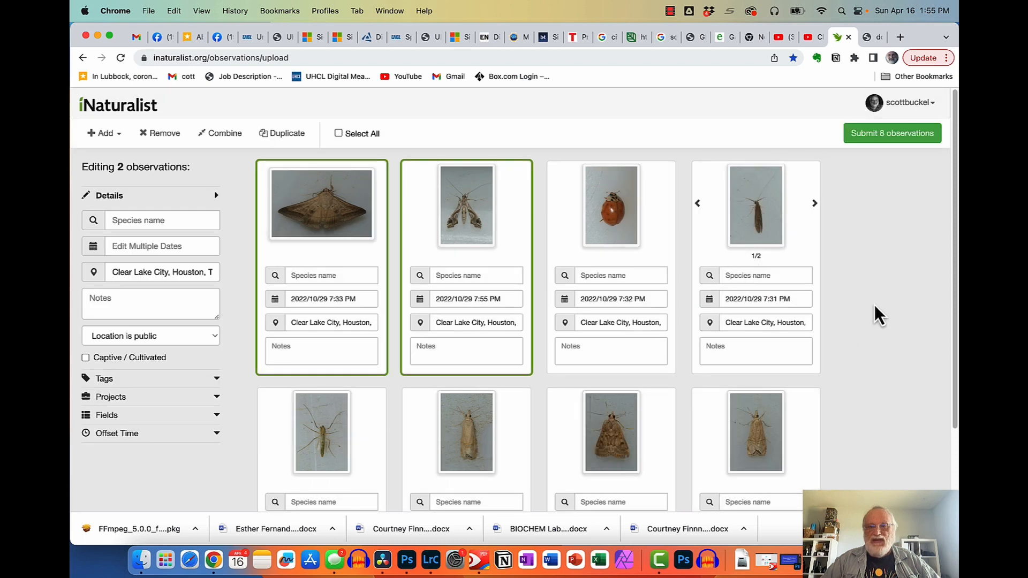
Identify the first three observations from the species suggestions as Withered Mocis, Eggplant Leafroller Moth and Asian Lady Beetle.
{"action": "scroll", "coordinate": [874, 305], "scroll_direction": "down", "scroll_amount": 3}
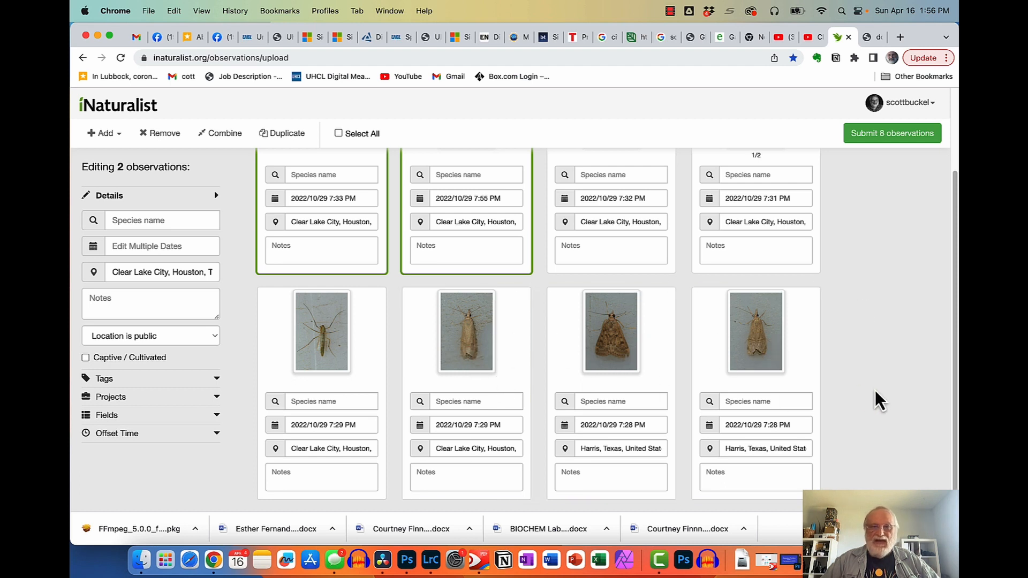
{"action": "scroll", "coordinate": [873, 390], "scroll_direction": "up", "scroll_amount": 4}
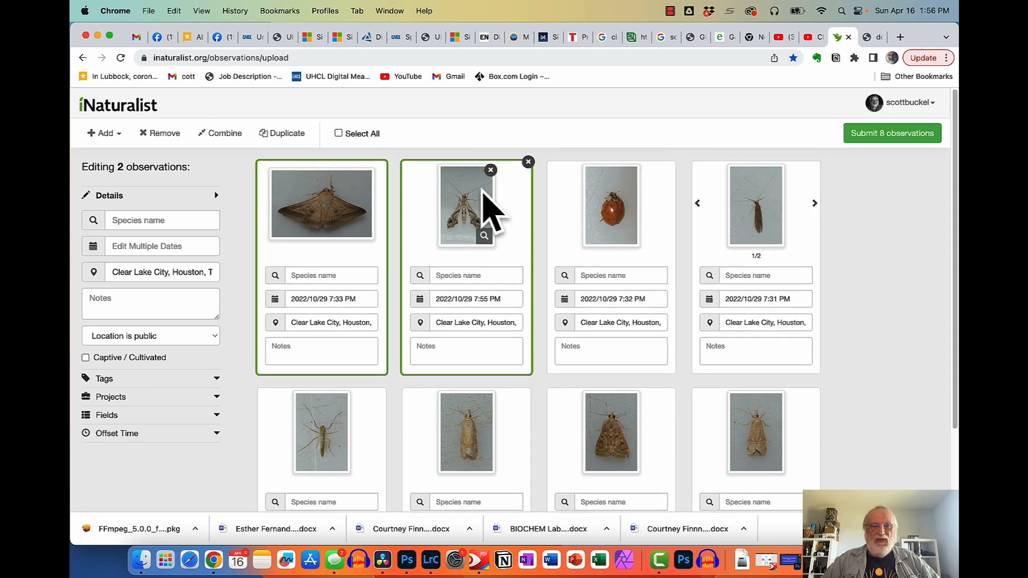
{"action": "left_click", "coordinate": [300, 277]}
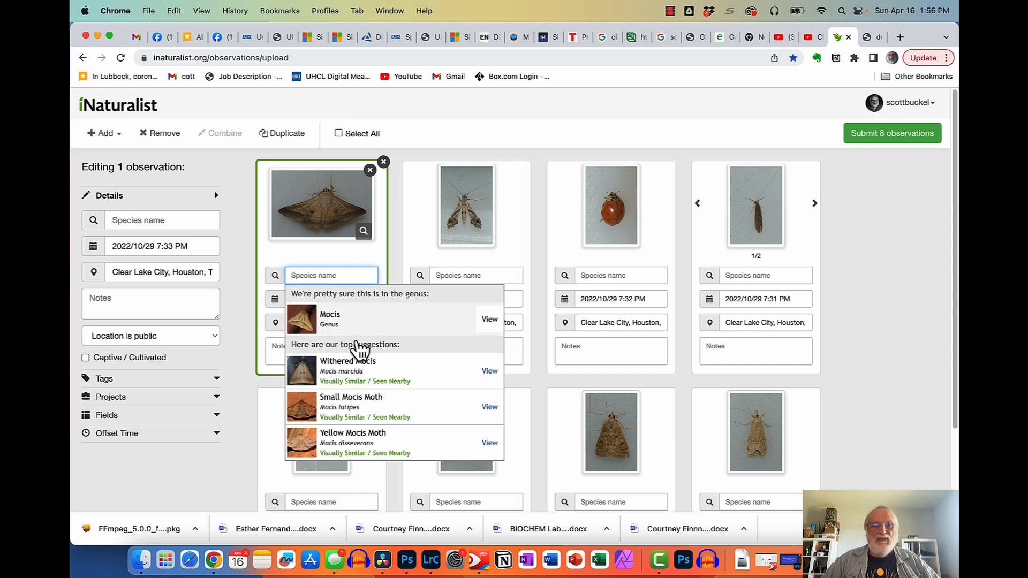
{"action": "left_click", "coordinate": [353, 383]}
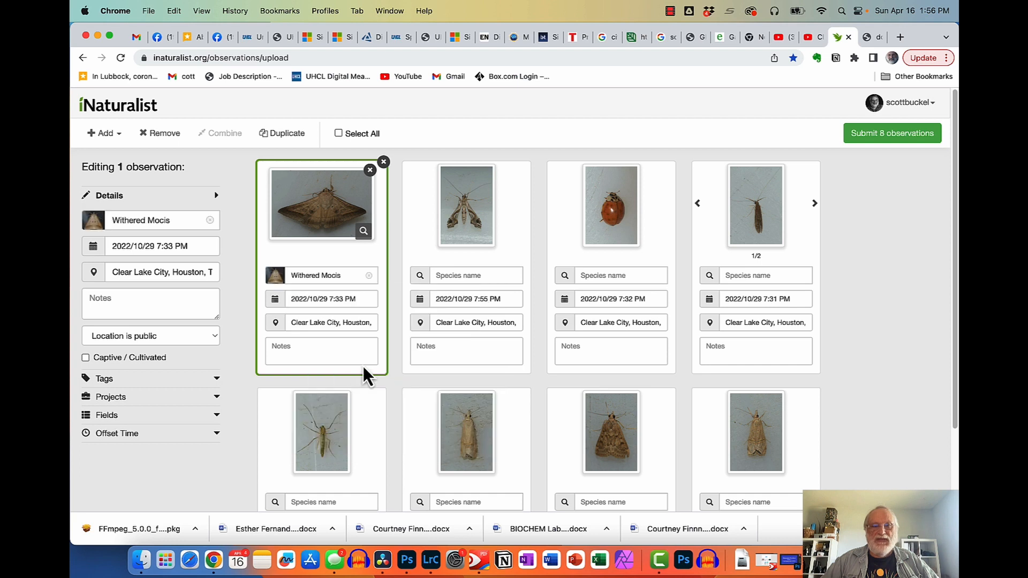
{"action": "left_click", "coordinate": [453, 274]}
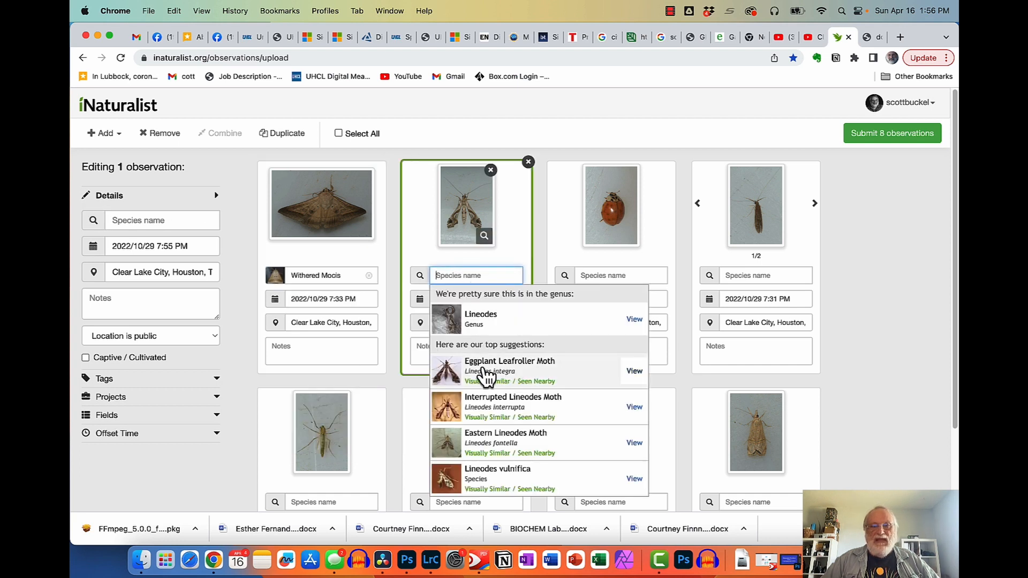
{"action": "left_click", "coordinate": [519, 366]}
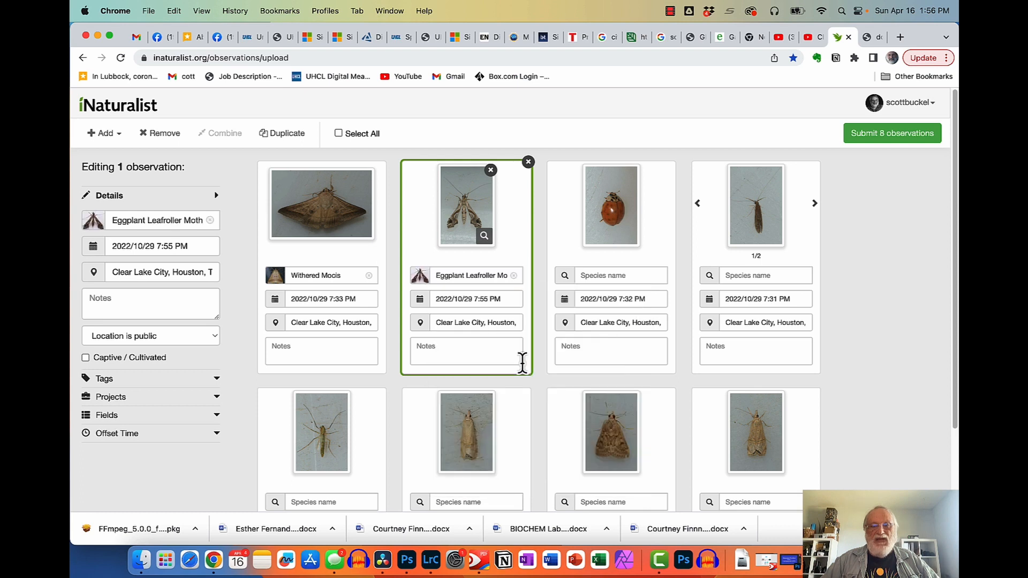
{"action": "left_click", "coordinate": [592, 276]}
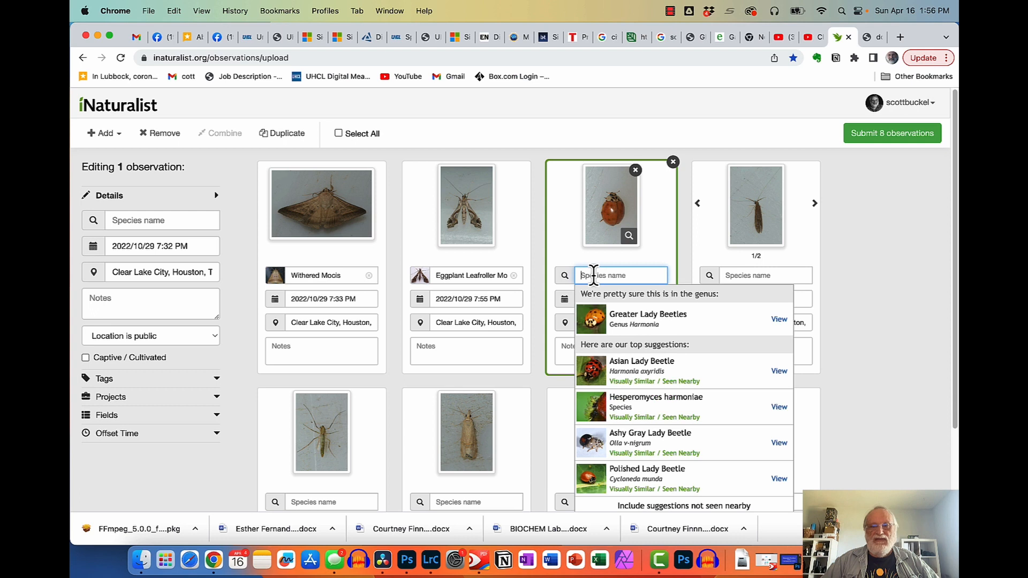
{"action": "left_click", "coordinate": [654, 375]}
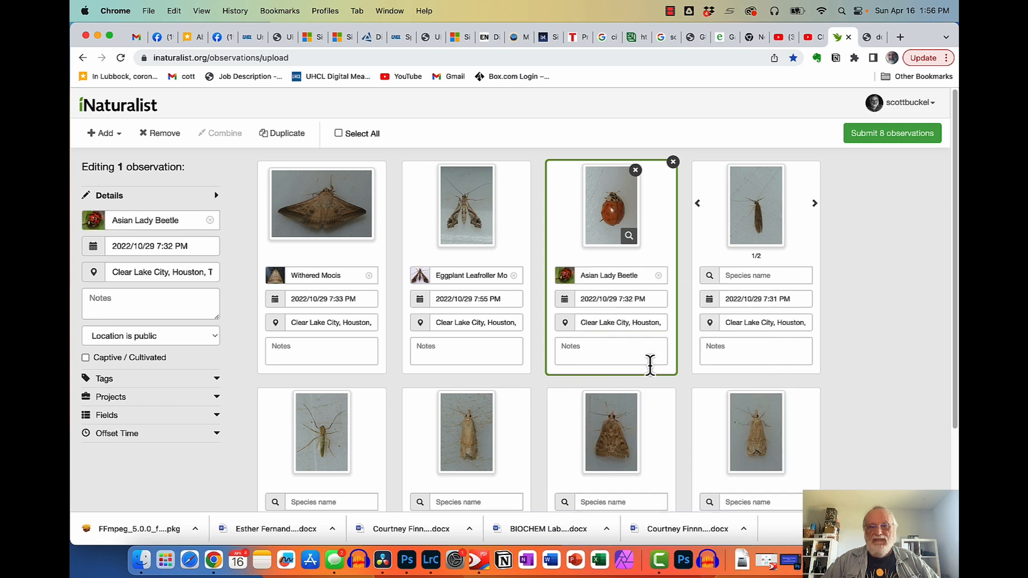
Review the species suggestions for the two-photo observation, then search for "caddisfly" and identify it as Caddisflies (Order Trichoptera).
{"action": "left_click", "coordinate": [739, 276]}
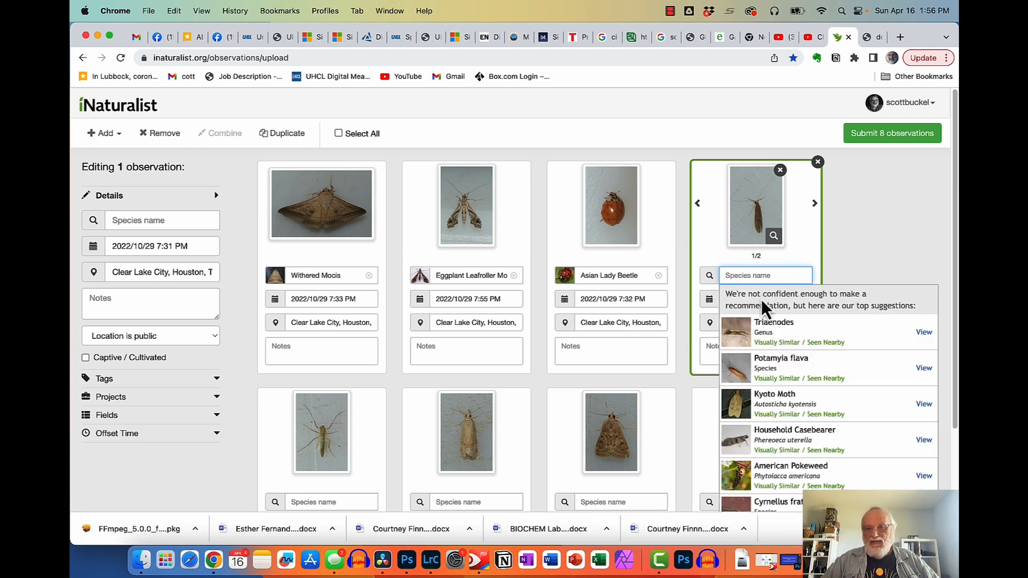
{"action": "scroll", "coordinate": [831, 466], "scroll_direction": "down", "scroll_amount": 2}
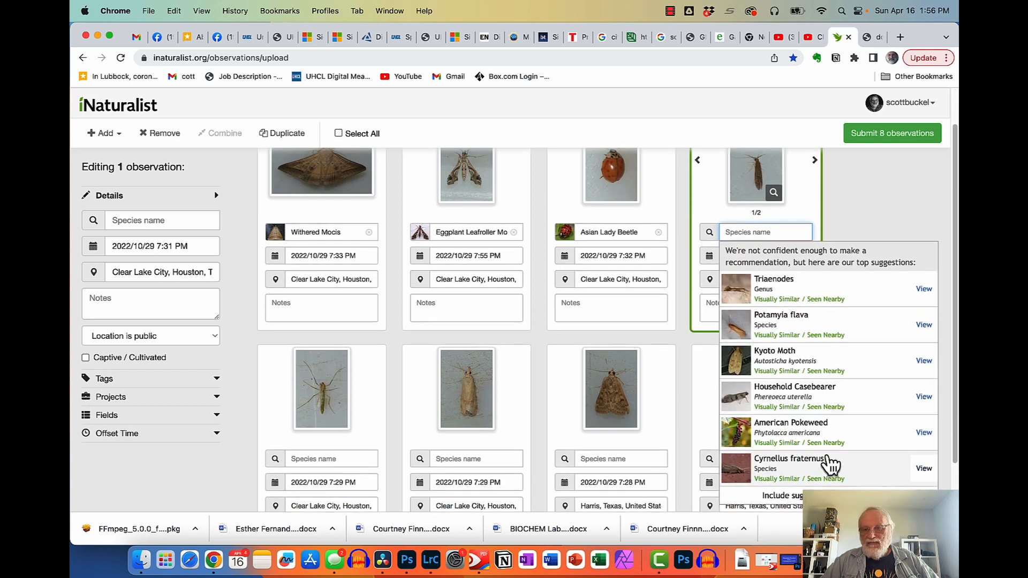
{"action": "scroll", "coordinate": [831, 466], "scroll_direction": "down", "scroll_amount": 1}
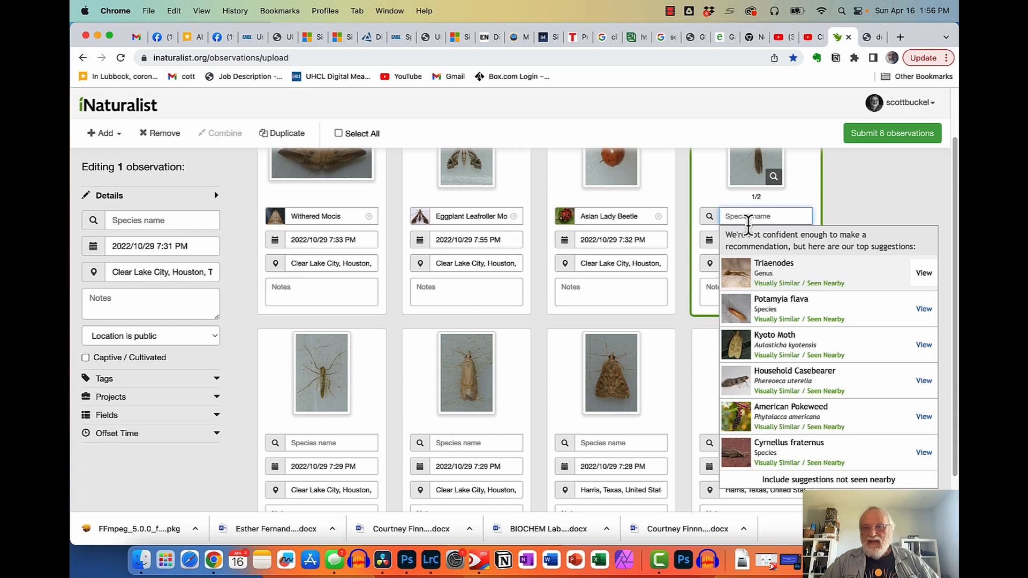
{"action": "type", "text": "ca"}
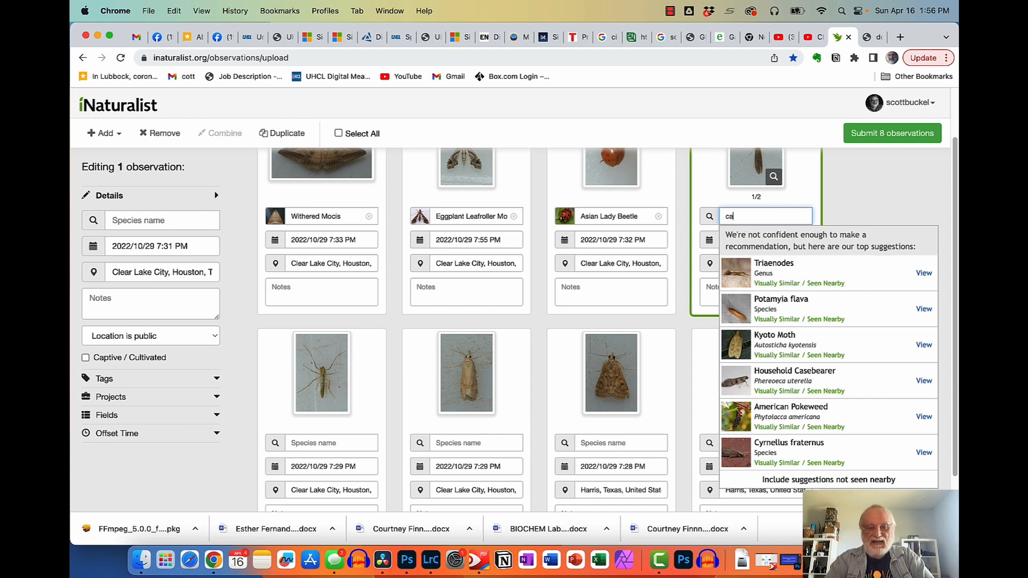
{"action": "type", "text": "ddisfly"}
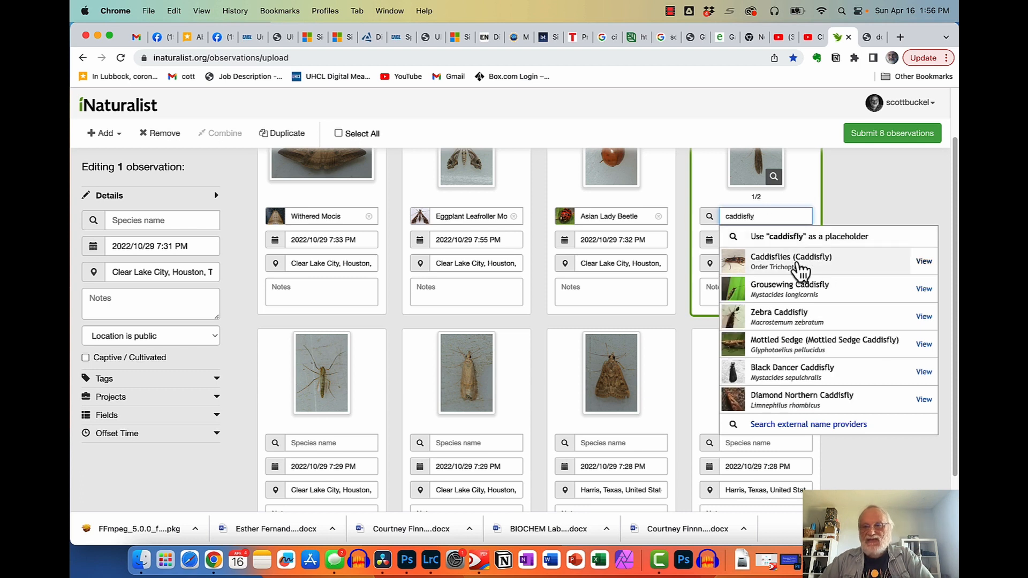
{"action": "left_click", "coordinate": [792, 265]}
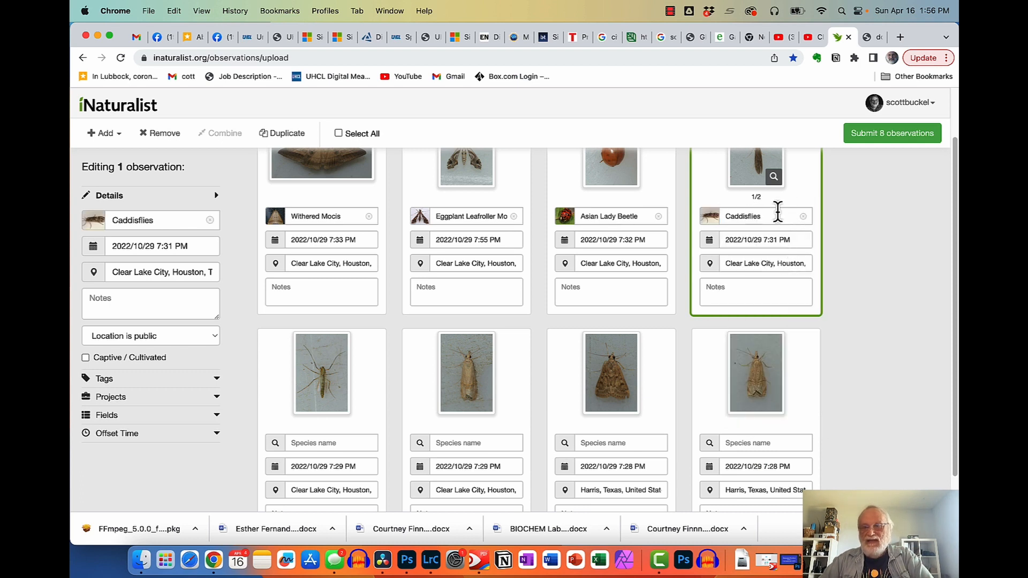
Request species suggestions for the long-legged insect, then identify the pale moth next to it as Belted Grass-Veneer.
{"action": "left_click", "coordinate": [306, 445]}
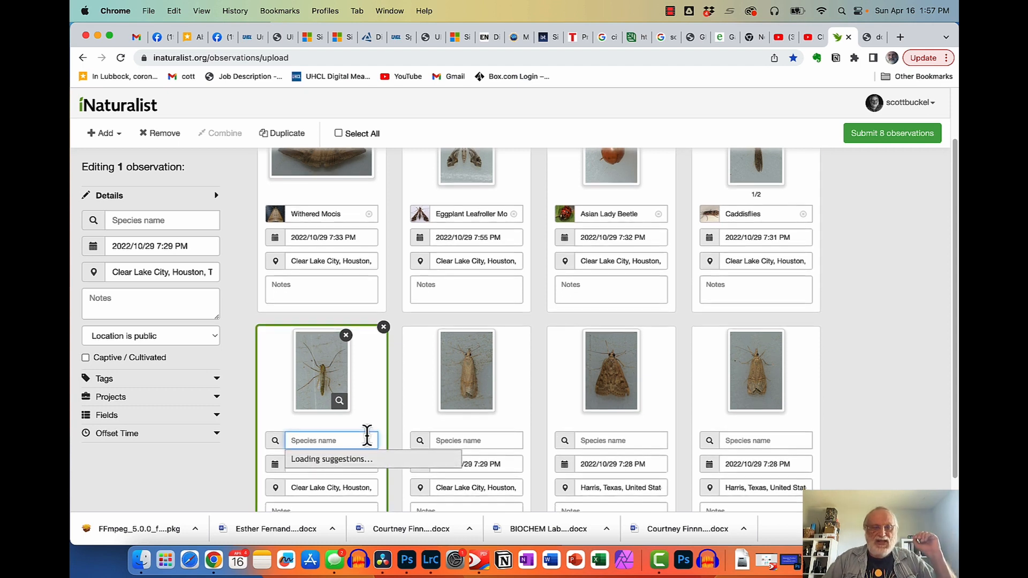
{"action": "scroll", "coordinate": [368, 435], "scroll_direction": "down", "scroll_amount": 2}
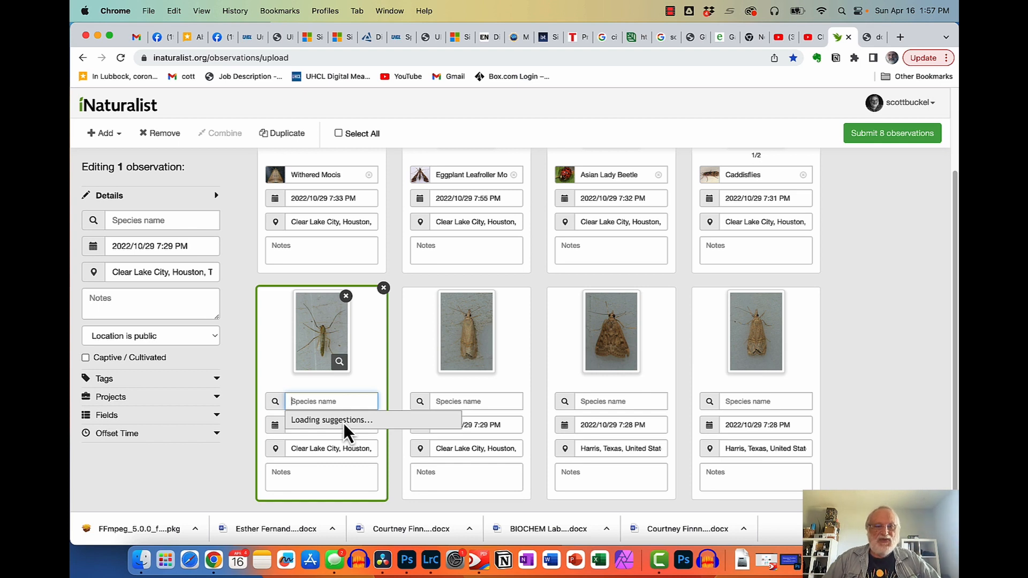
{"action": "left_click", "coordinate": [456, 403]}
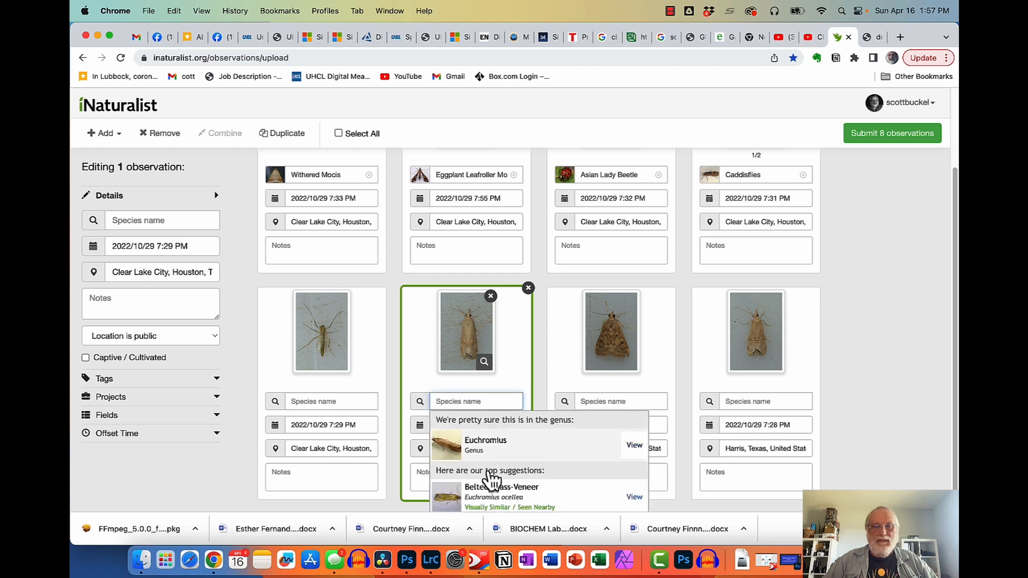
{"action": "left_click", "coordinate": [504, 508]}
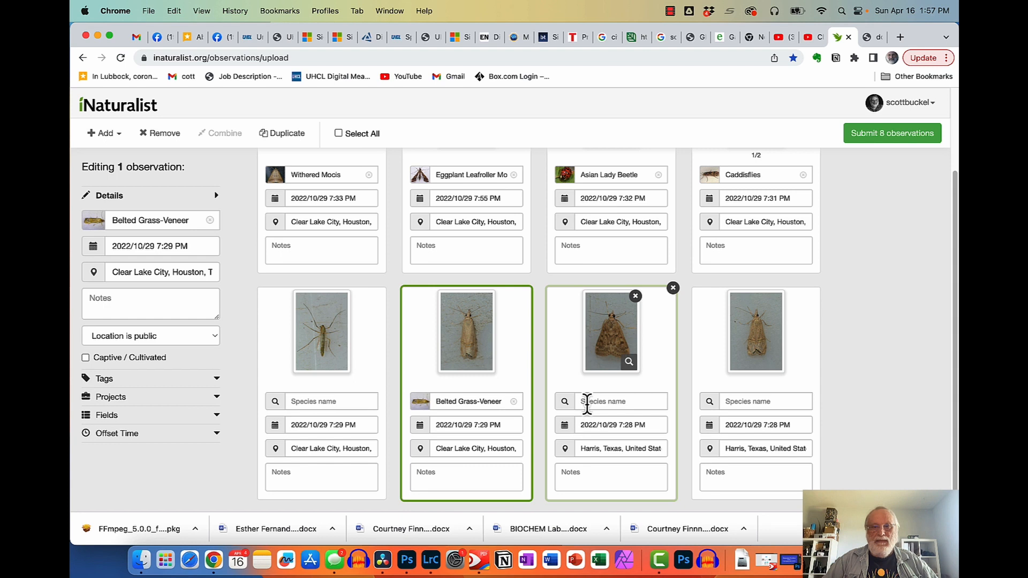
Identify the two 7:28 PM moths from the species suggestions as Garden Webworm Moth and Belted Grass-Veneer.
{"action": "left_click", "coordinate": [588, 402]}
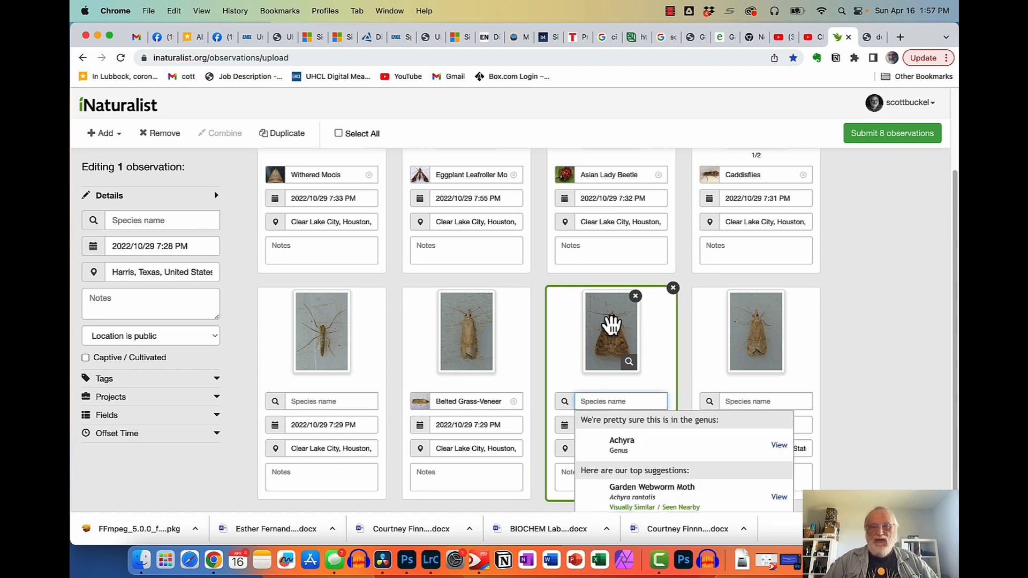
{"action": "left_click", "coordinate": [656, 497]}
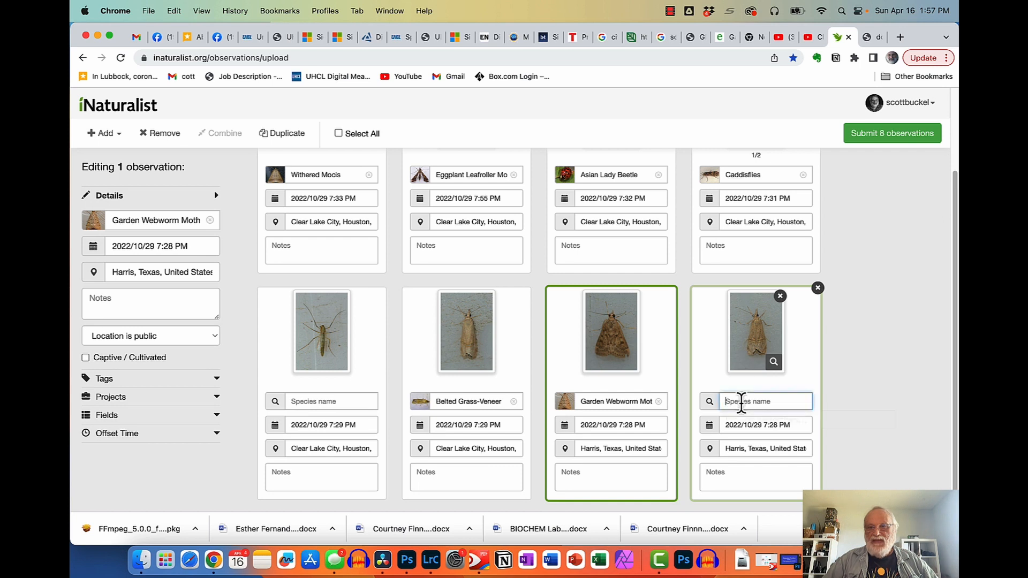
{"action": "left_click", "coordinate": [742, 402]}
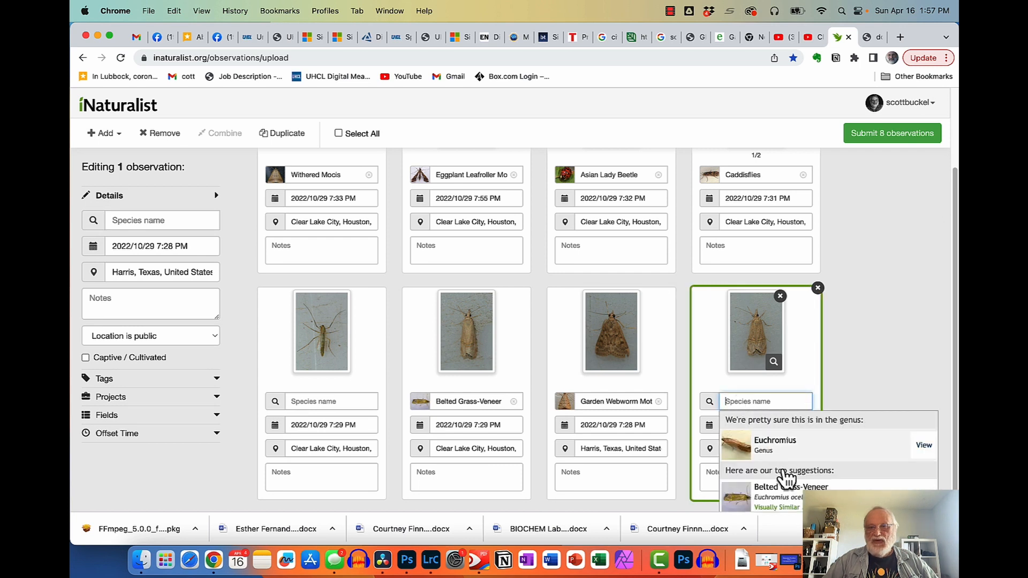
{"action": "left_click", "coordinate": [787, 491]}
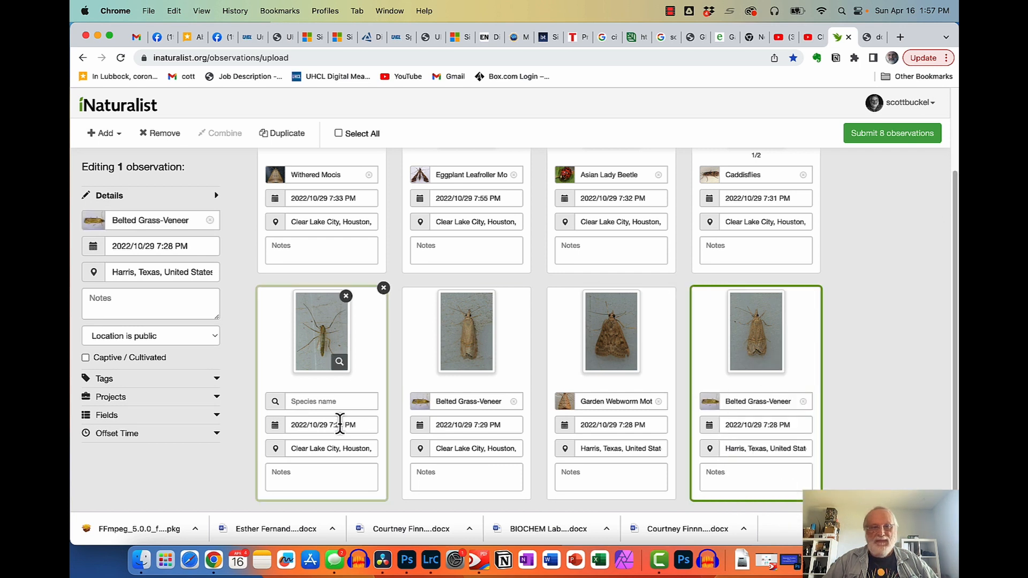
Identify the long-legged 7:29 PM insect from the species suggestions as Tanytarsini (Tribe).
{"action": "left_click", "coordinate": [303, 401]}
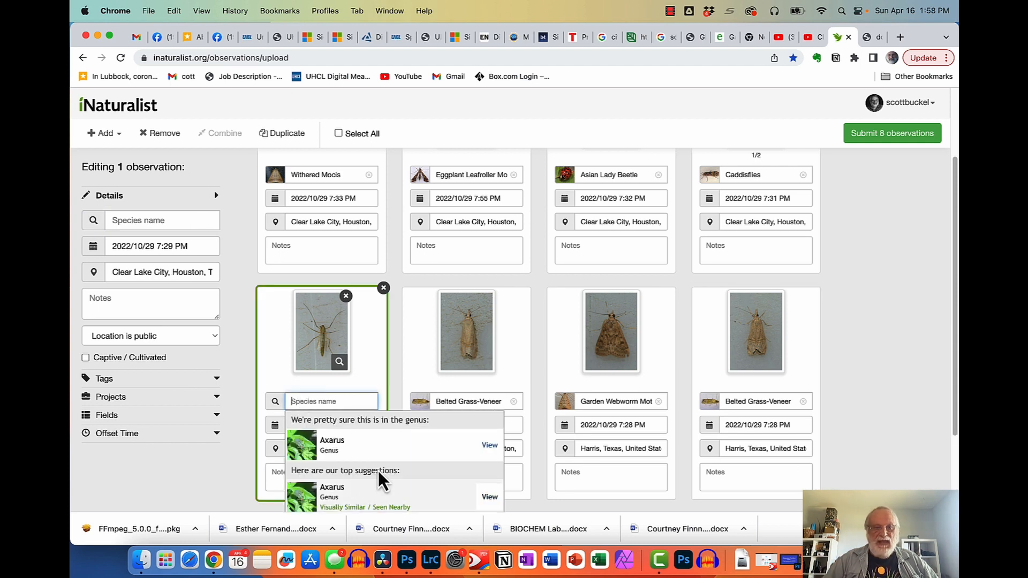
{"action": "scroll", "coordinate": [375, 487], "scroll_direction": "down", "scroll_amount": 2}
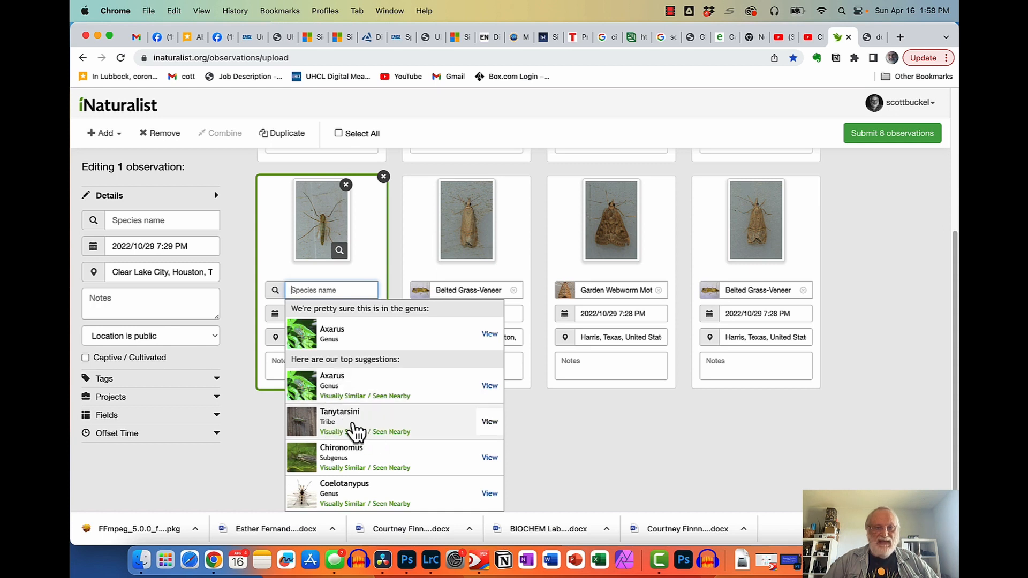
{"action": "left_click", "coordinate": [352, 426]}
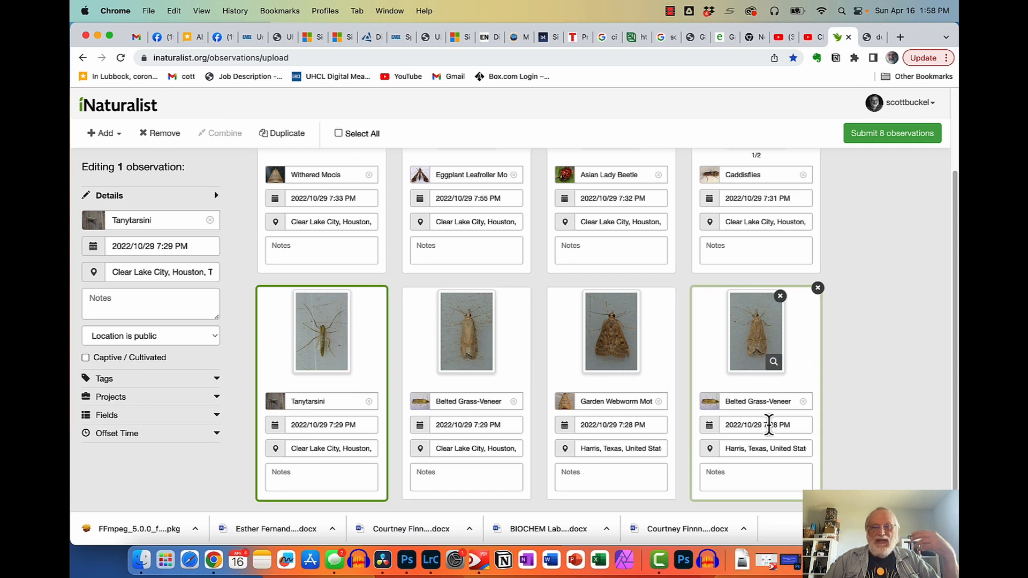
Add the note "these observation are a duplicate used them for a tutorial." to all eight observations at once and submit them.
{"action": "left_click", "coordinate": [802, 381]}
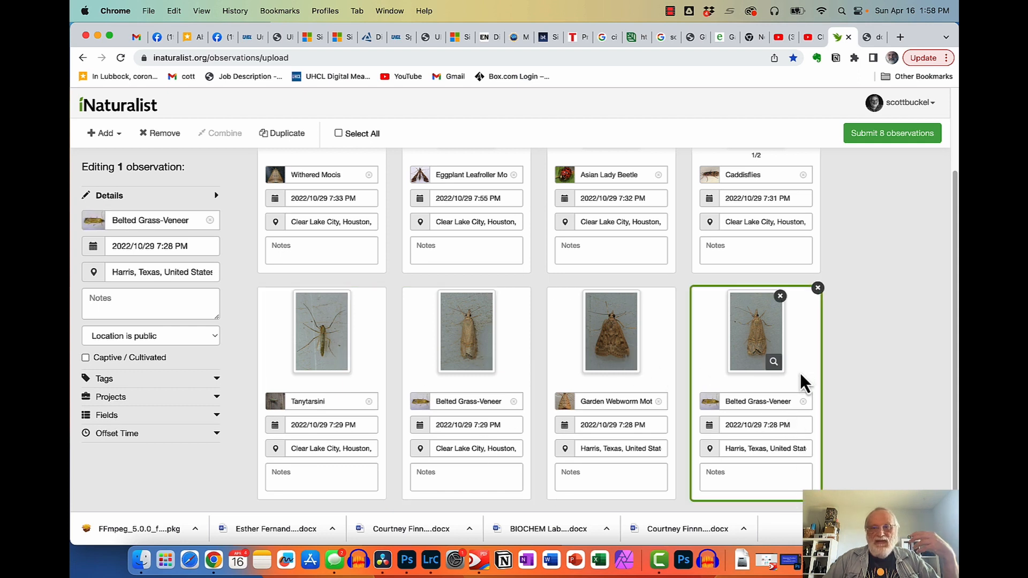
{"action": "scroll", "coordinate": [809, 385], "scroll_direction": "up", "scroll_amount": 3}
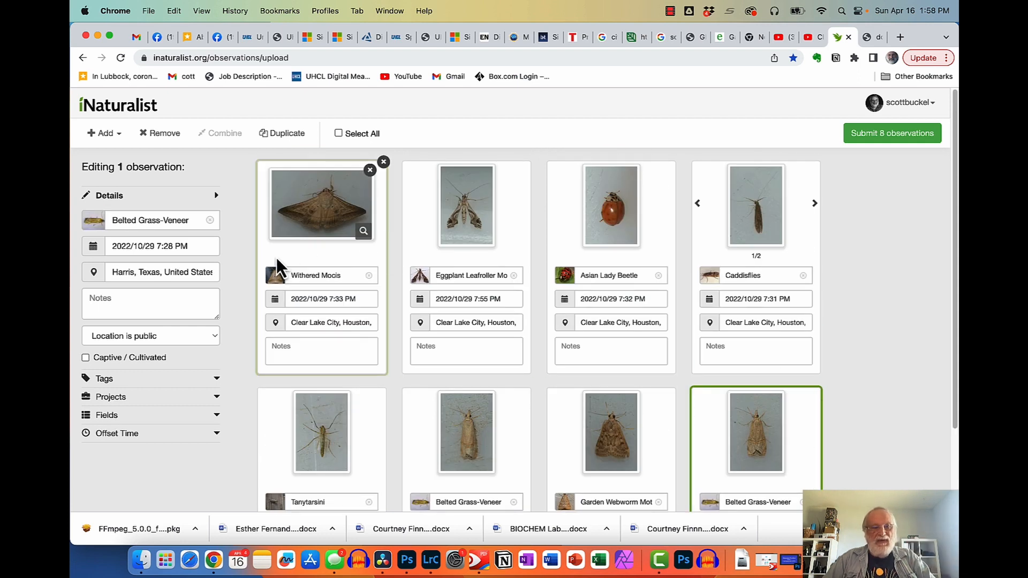
{"action": "key", "text": "super+a"}
{"action": "left_click", "coordinate": [131, 305]}
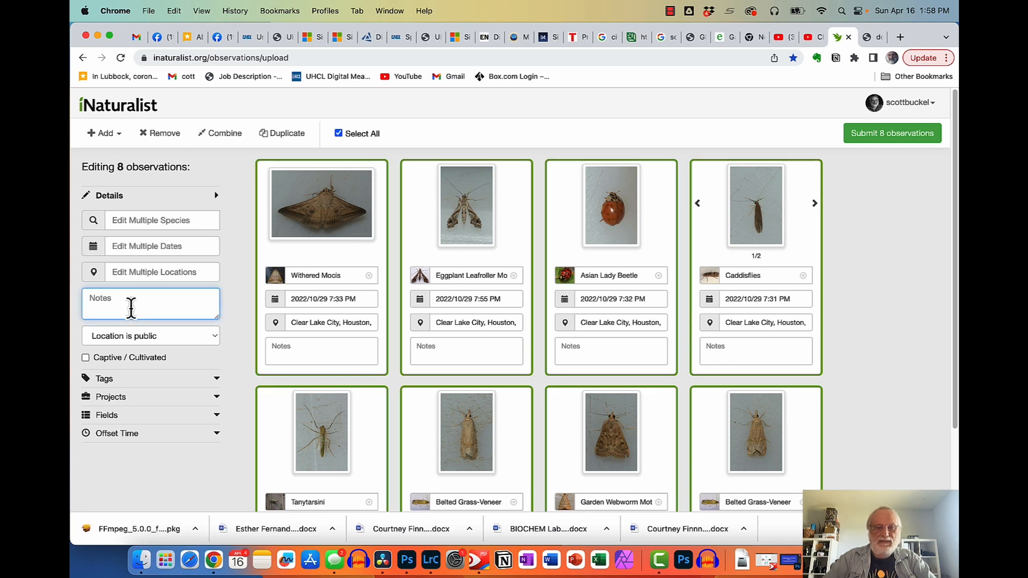
{"action": "type", "text": "these"}
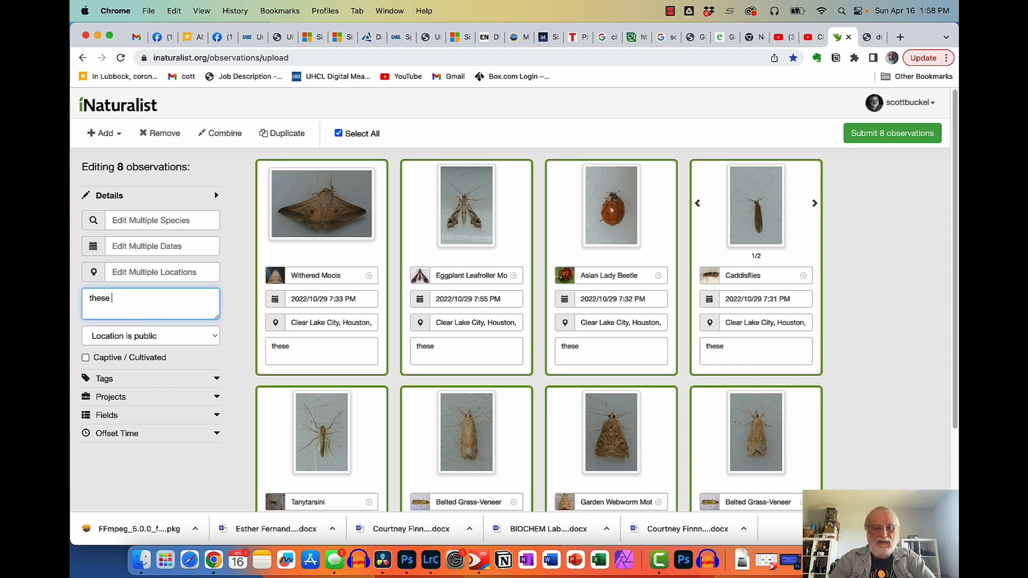
{"action": "type", "text": " observation are a"}
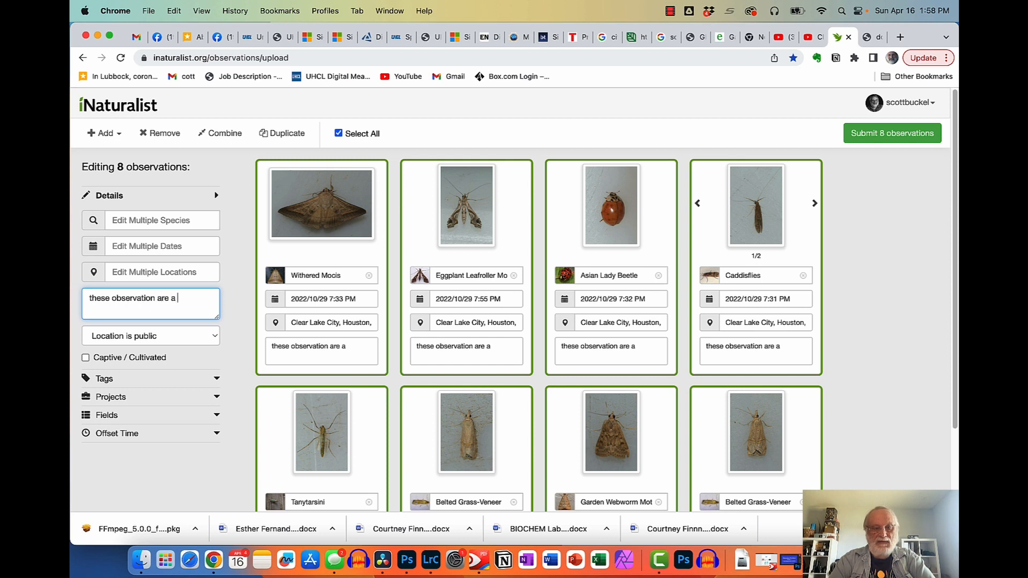
{"action": "type", "text": " duplicate"}
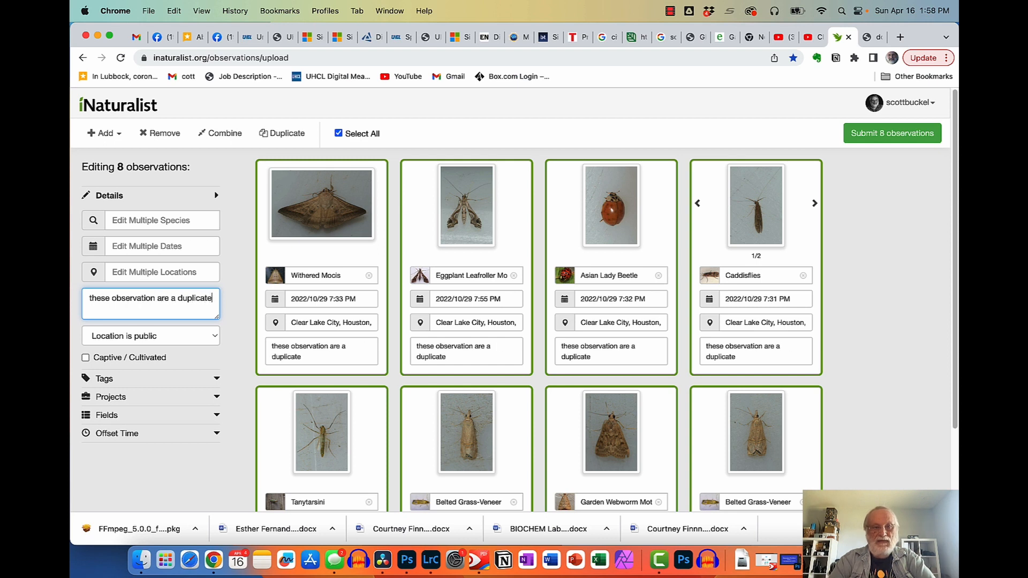
{"action": "type", "text": " used th"}
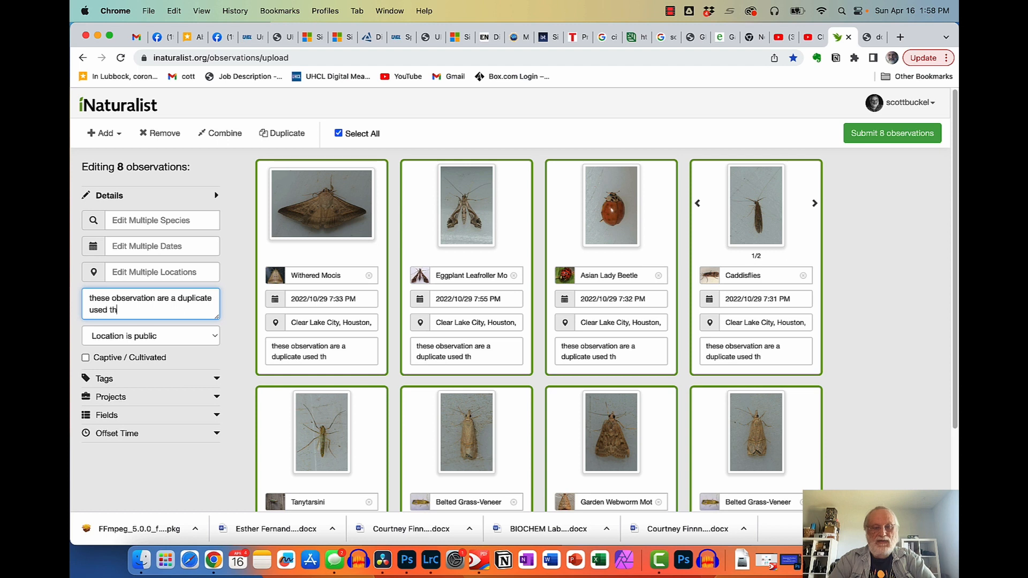
{"action": "type", "text": "em for a tutorial."}
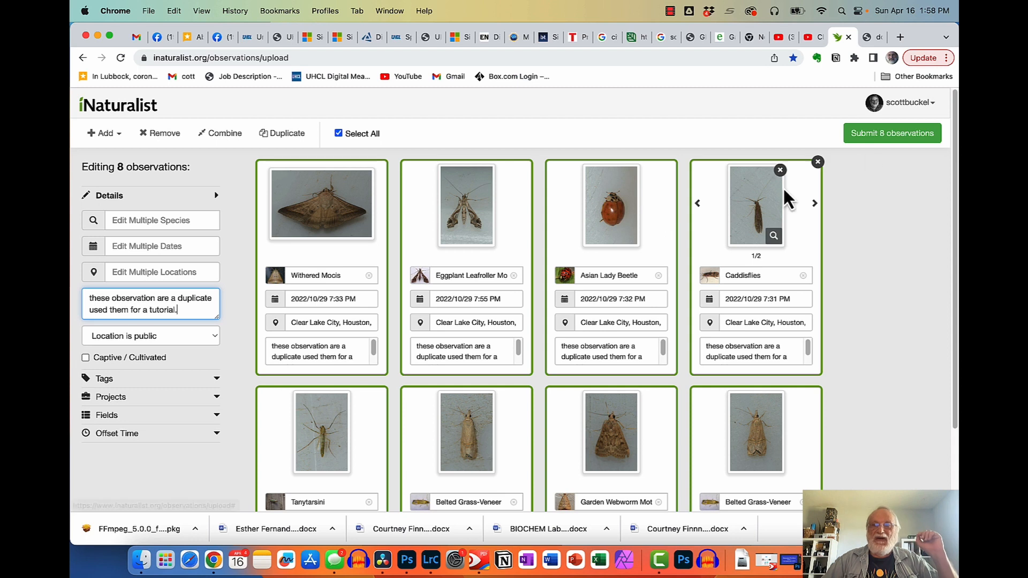
{"action": "left_click", "coordinate": [879, 137]}
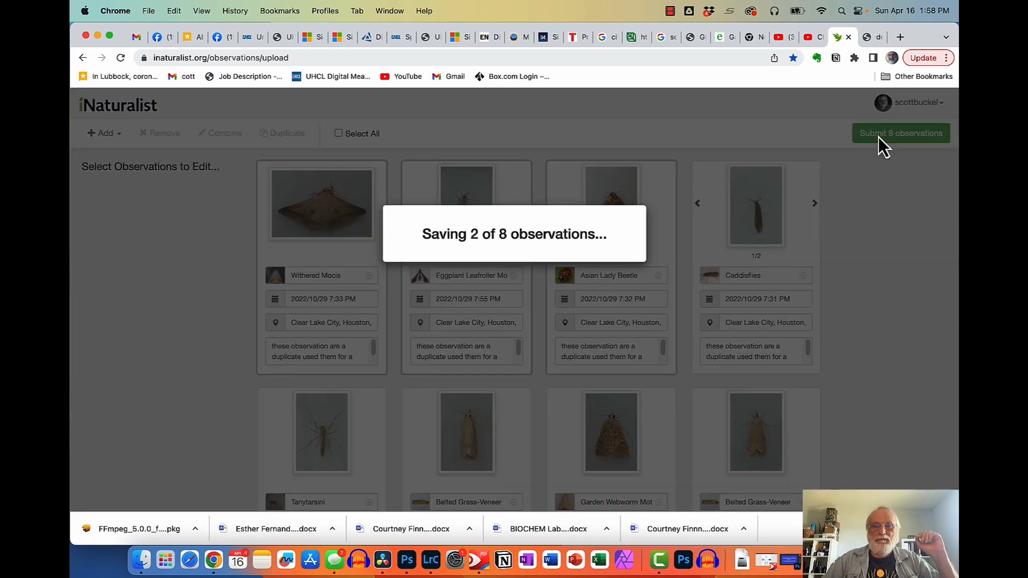